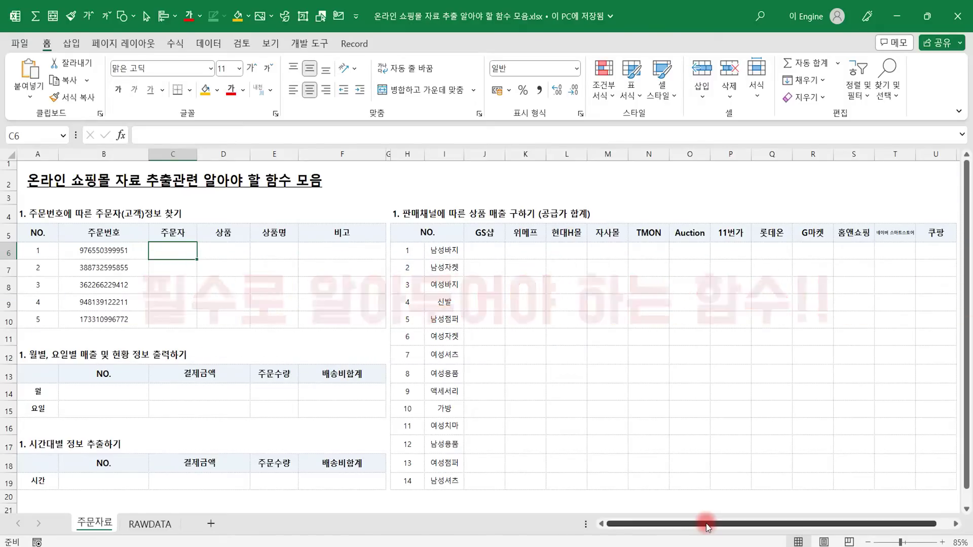
- Examine the order records on the RAWDATA sheet and the layout of the empty summary tables on the 주문자료 sheet
click(150, 524)
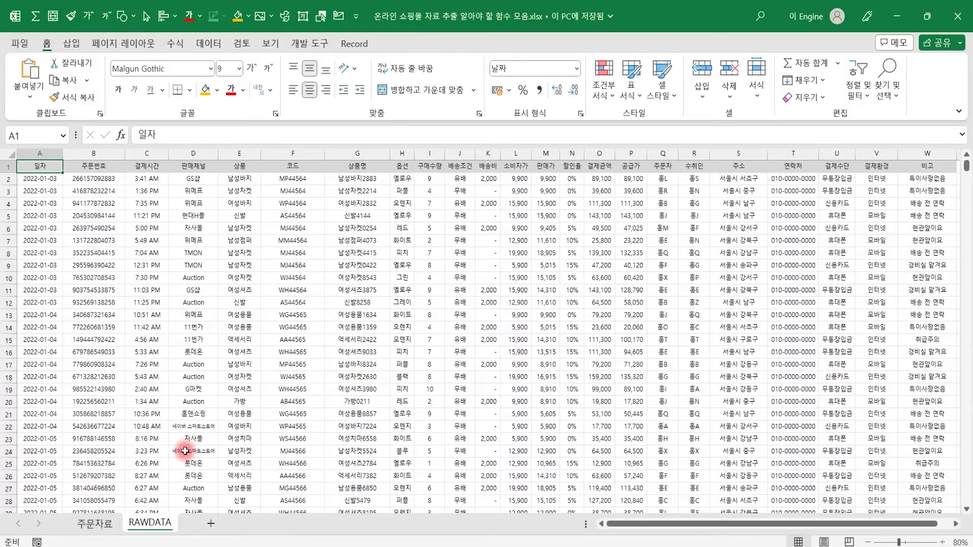
click(94, 523)
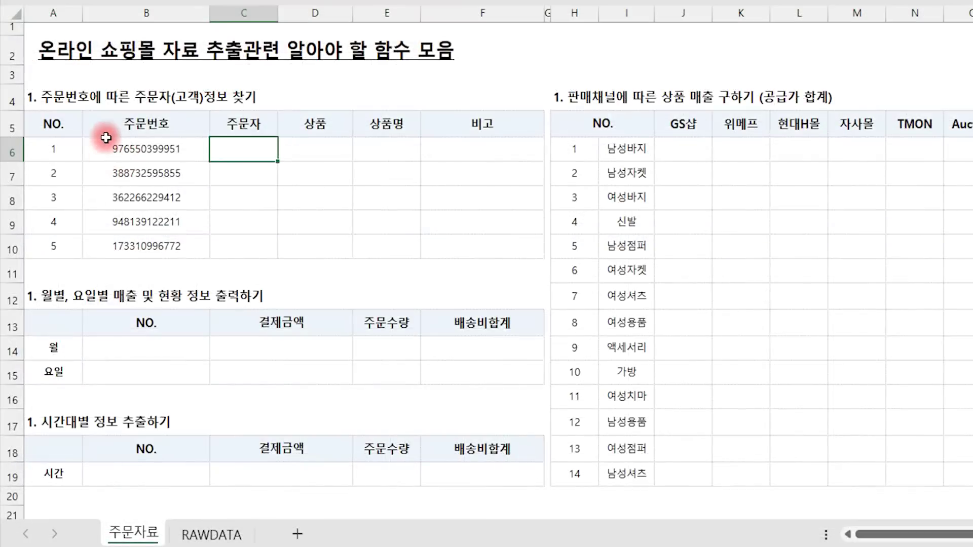
drag(147, 123, 187, 215)
click(248, 124)
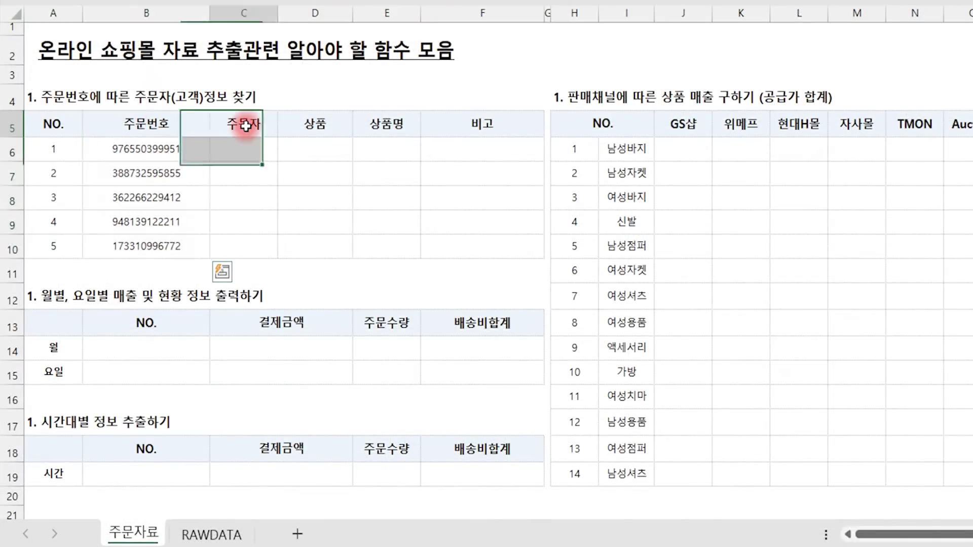
click(322, 121)
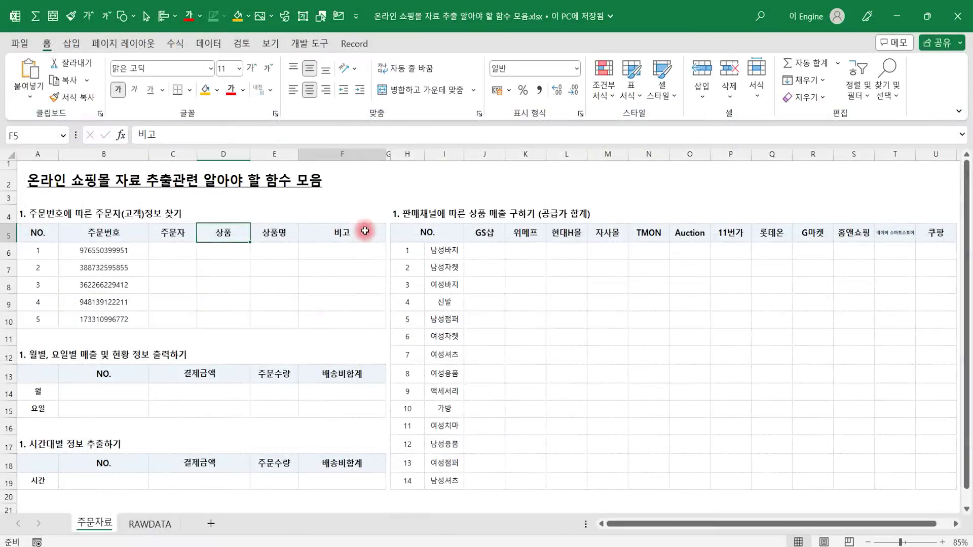
click(504, 131)
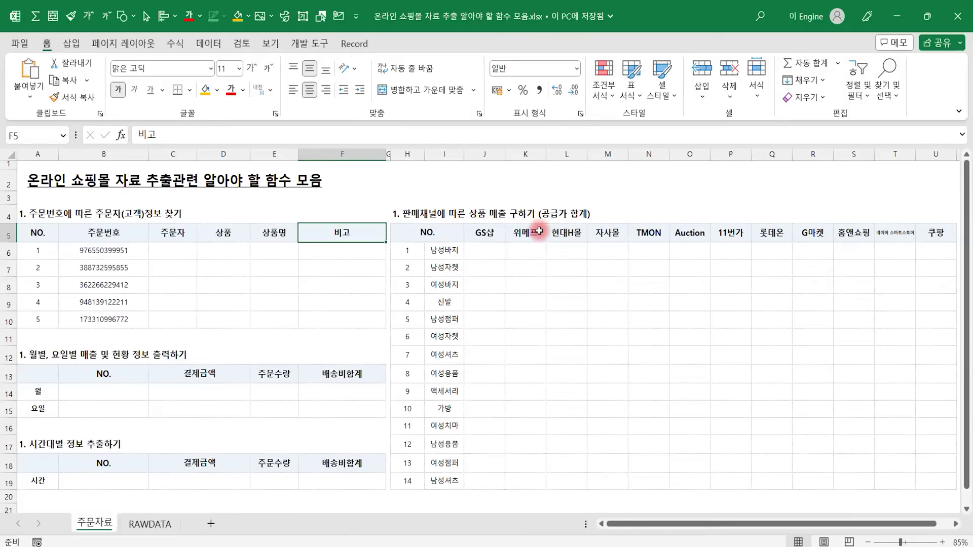
drag(476, 256, 939, 480)
click(730, 373)
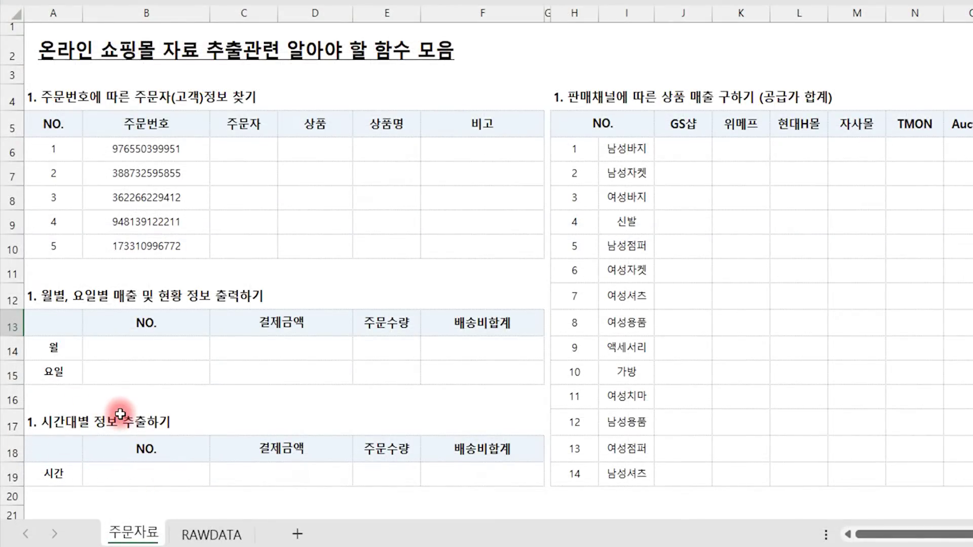
click(61, 342)
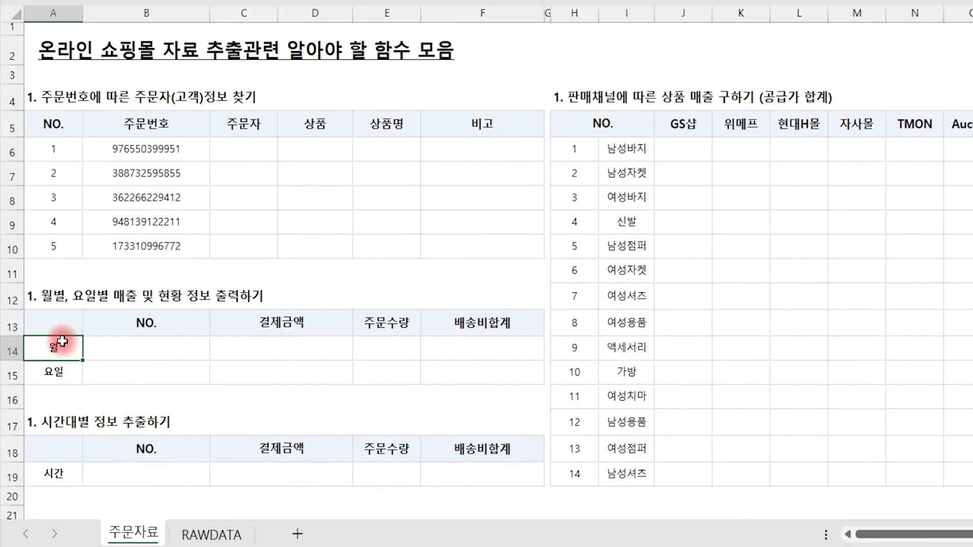
click(66, 373)
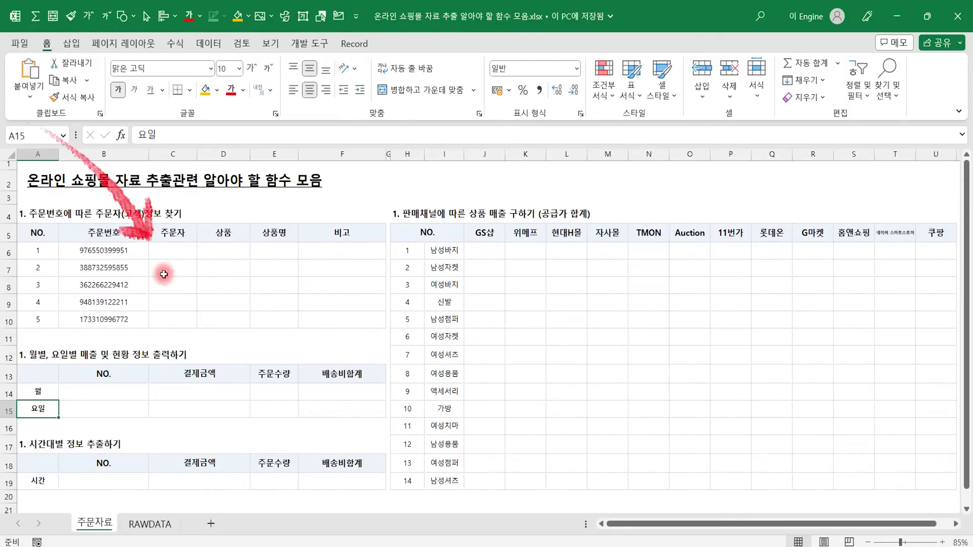
- Left-align cell C6 under 주문자 and start a VLOOKUP formula there with the column-locked reference $B6 as lookup value
click(162, 252)
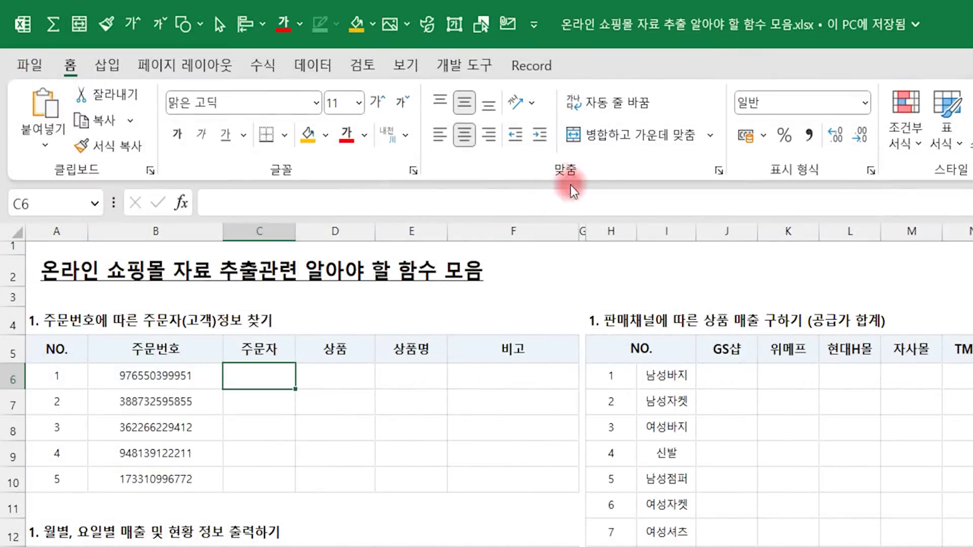
click(438, 141)
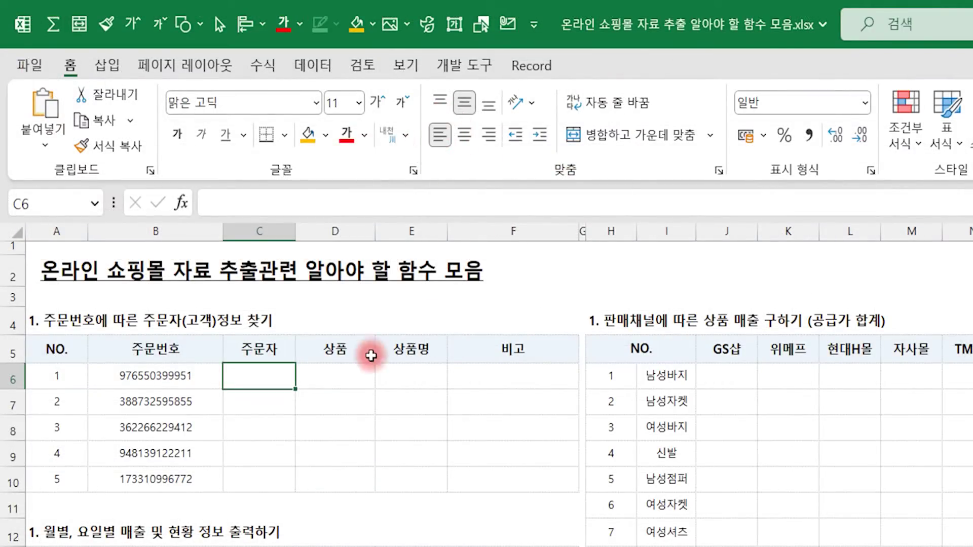
text(=)
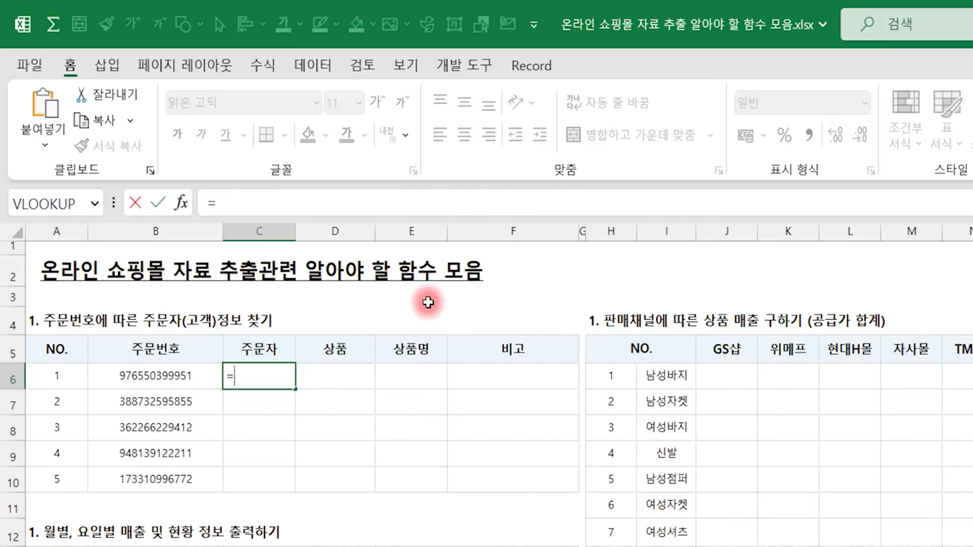
text(vl)
key(Tab)
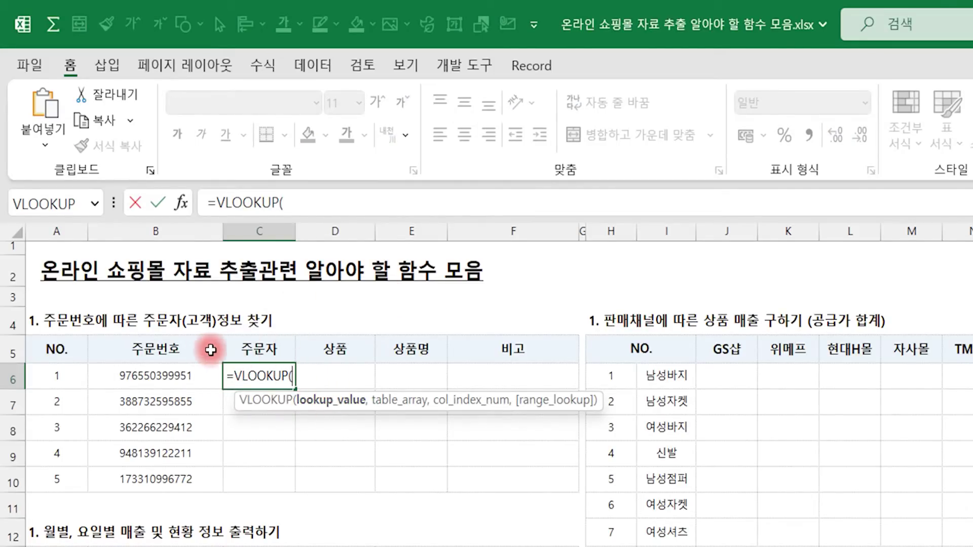
click(159, 376)
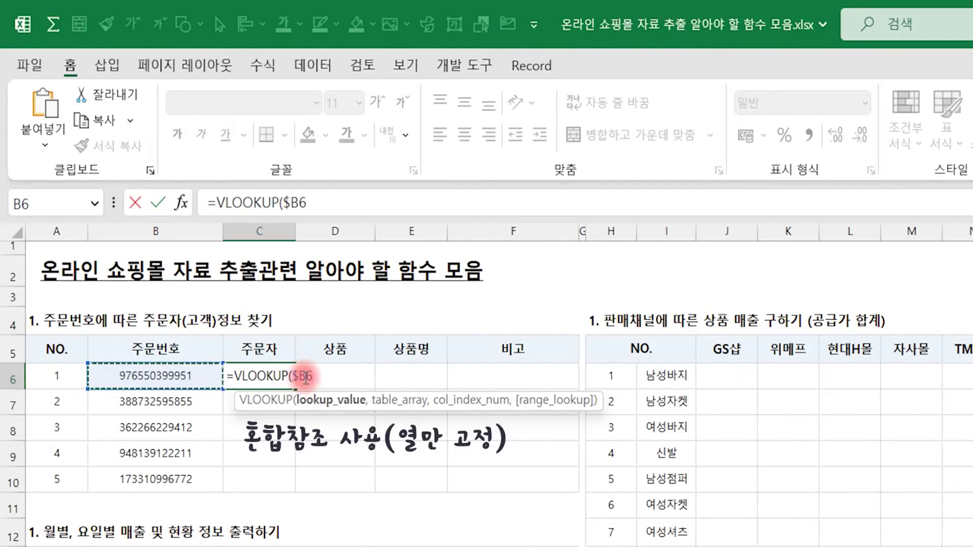
text(,)
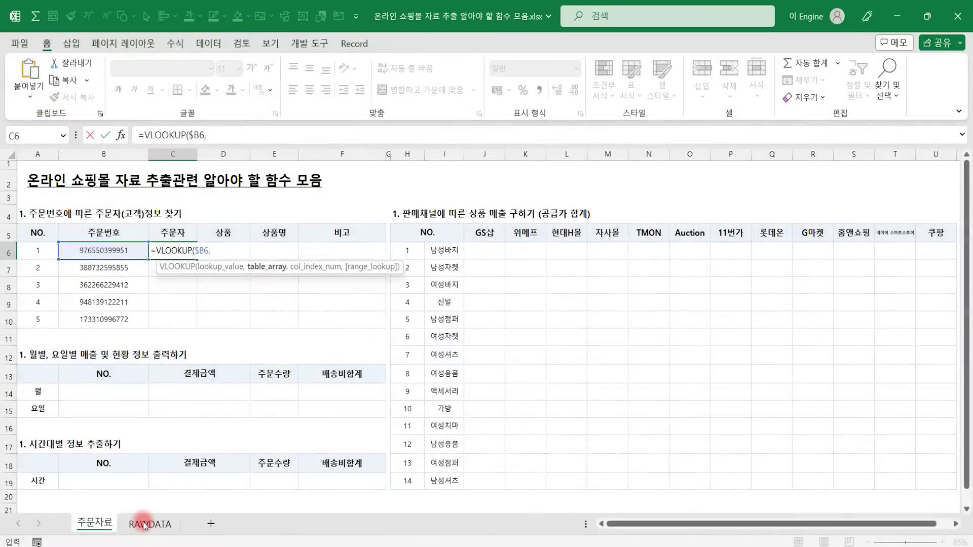
- Set the VLOOKUP table array to the absolute range RAWDATA!$B$2:$W$2504, covering all order records from the order number column onward
click(143, 525)
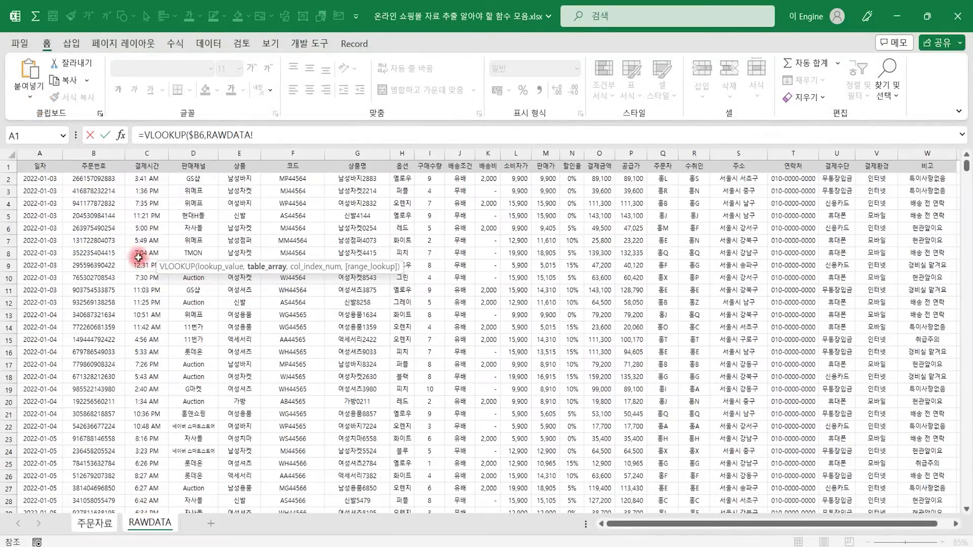
click(104, 180)
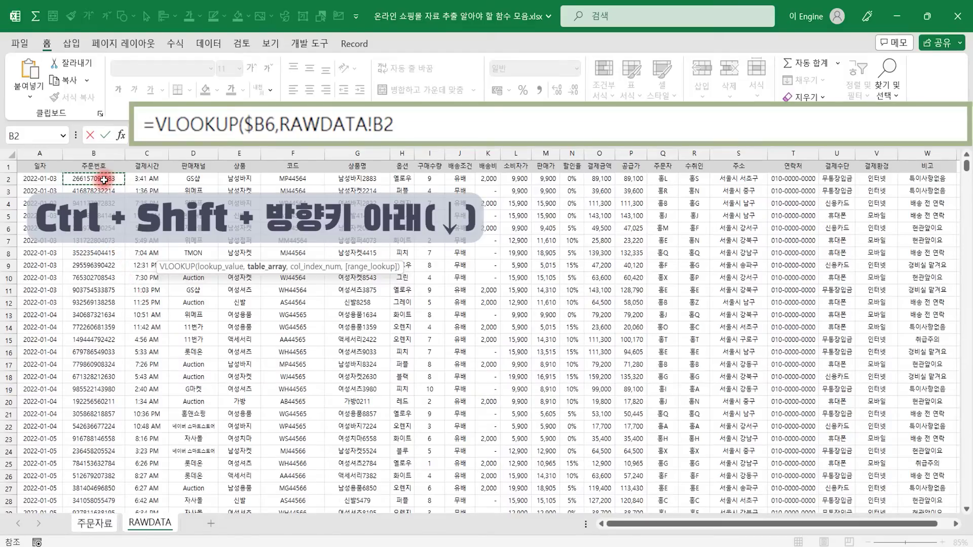
key(ctrl+shift+Down)
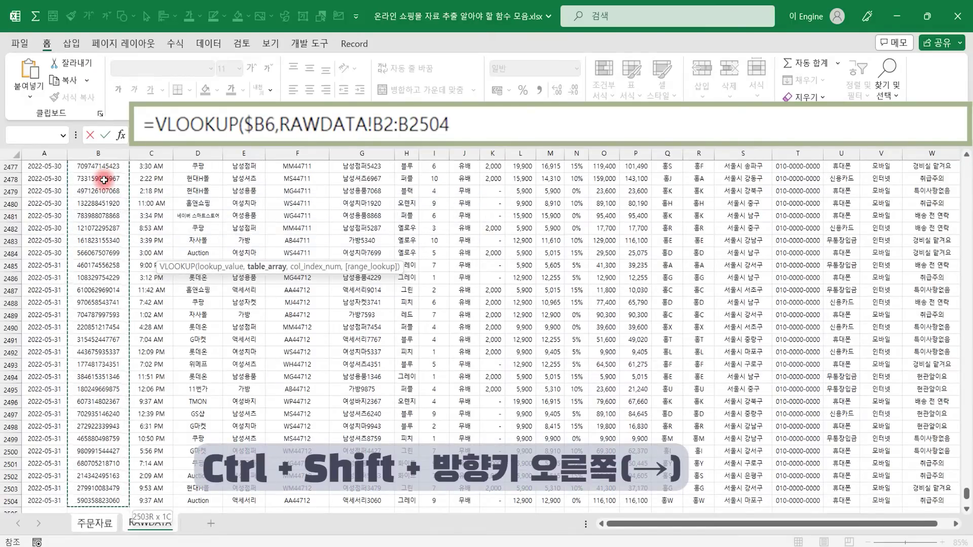
key(ctrl+shift+Right)
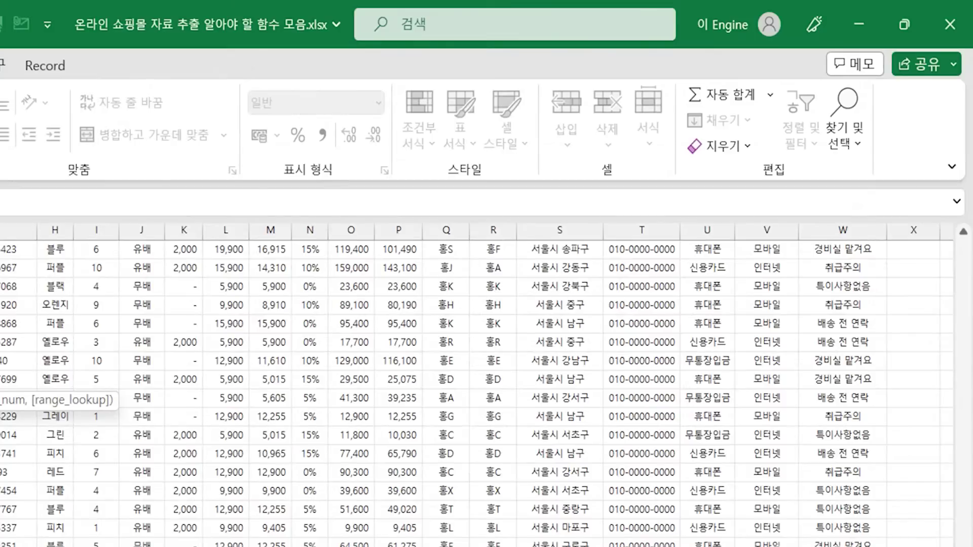
drag(964, 546, 969, 183)
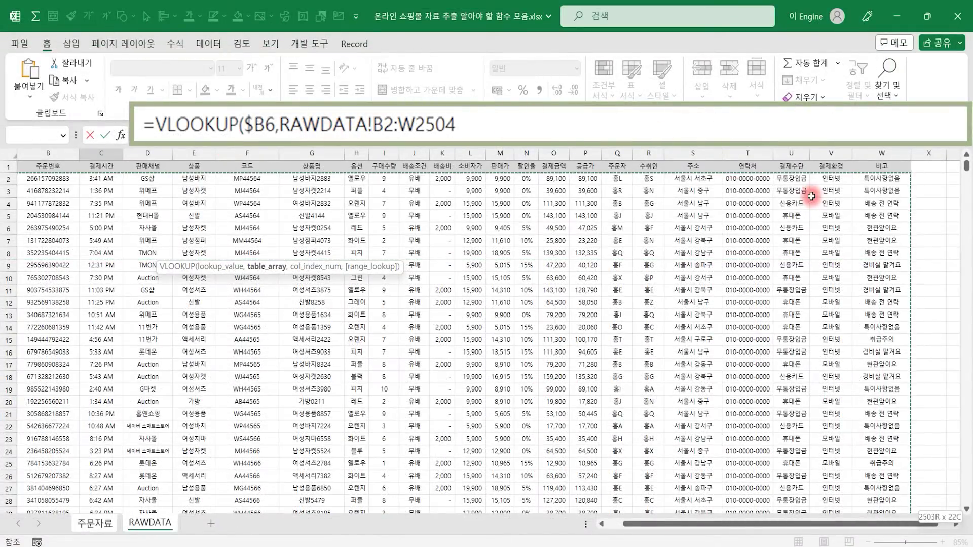
key(F4)
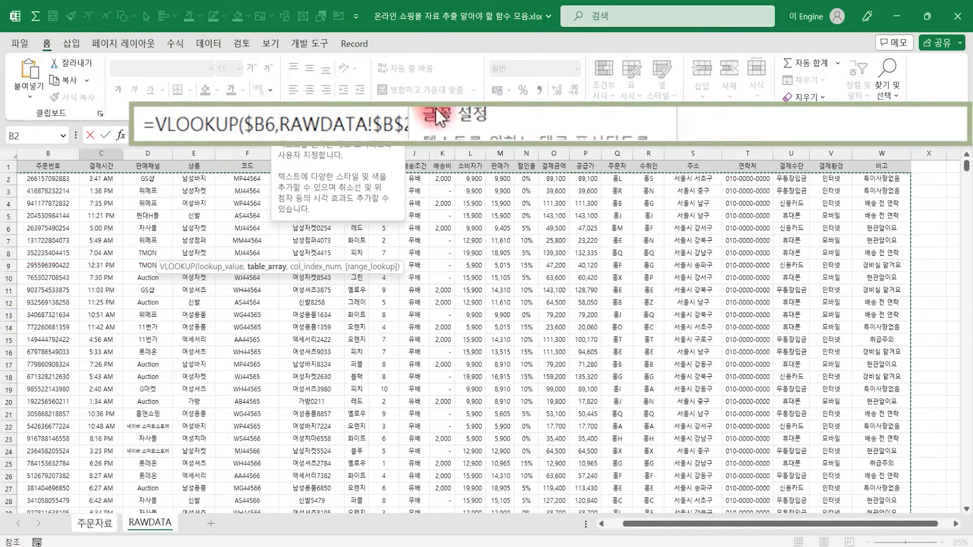
click(729, 126)
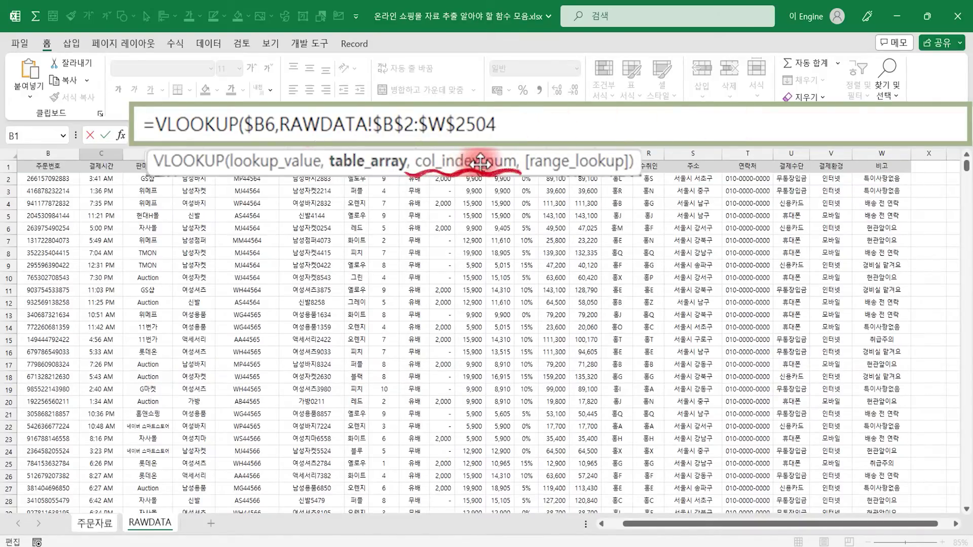
text(,)
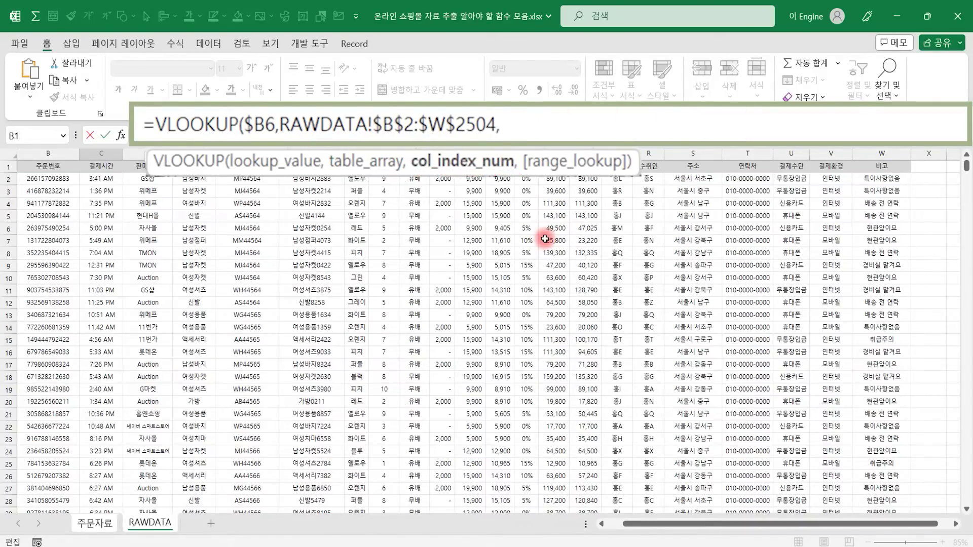
- Nest a MATCH function as the column index, using the row-locked header reference 주문자료!C$5 as its lookup value
text(match)
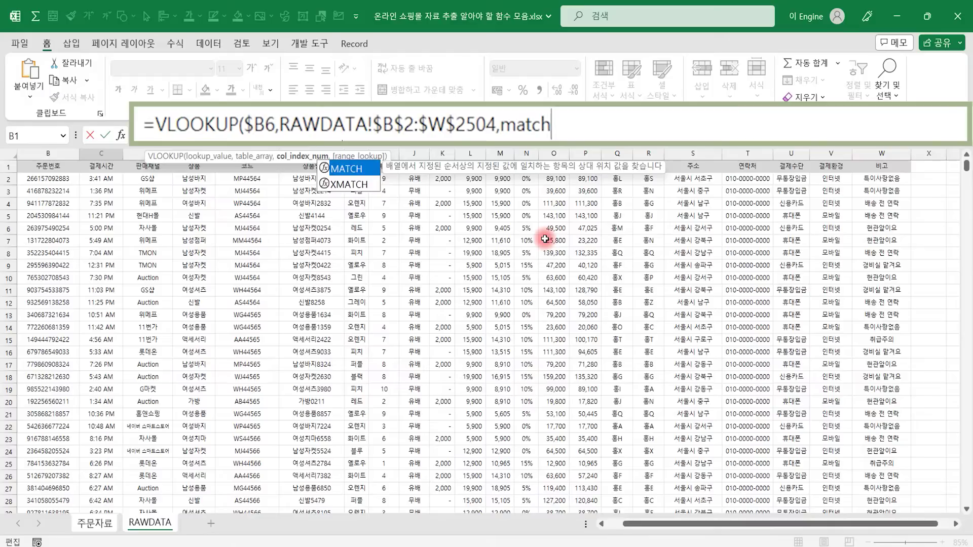
text(()
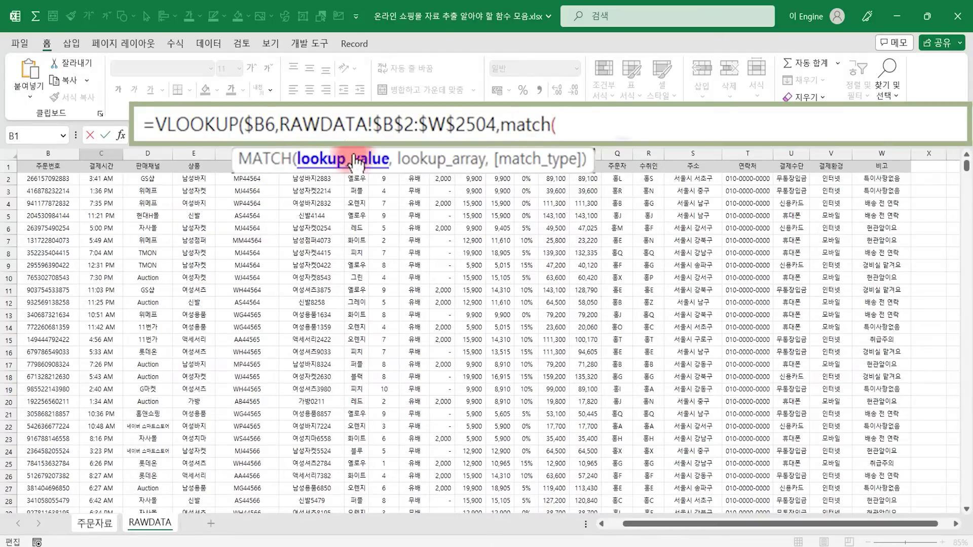
click(91, 522)
scroll(147, 218, down, 1)
scroll(201, 209, up, 1)
click(174, 231)
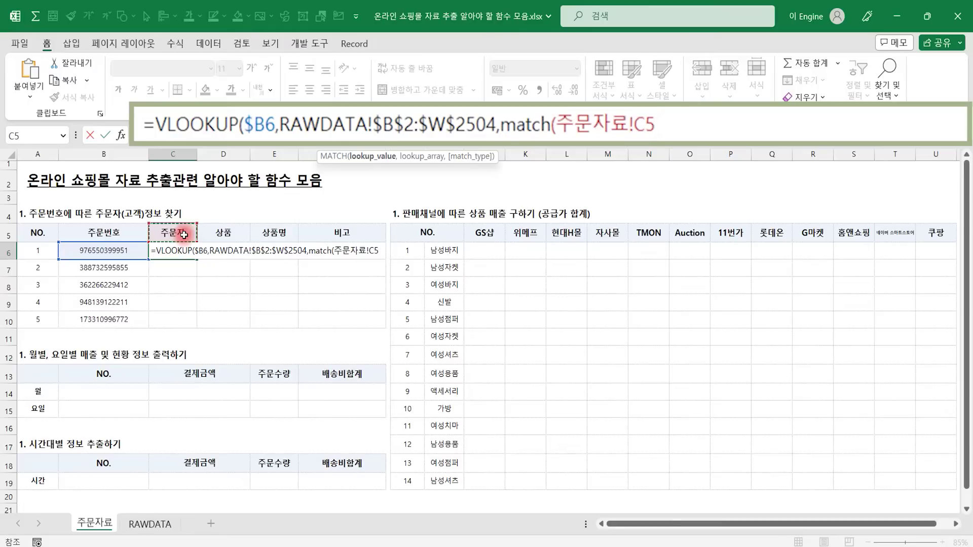
key(F4)
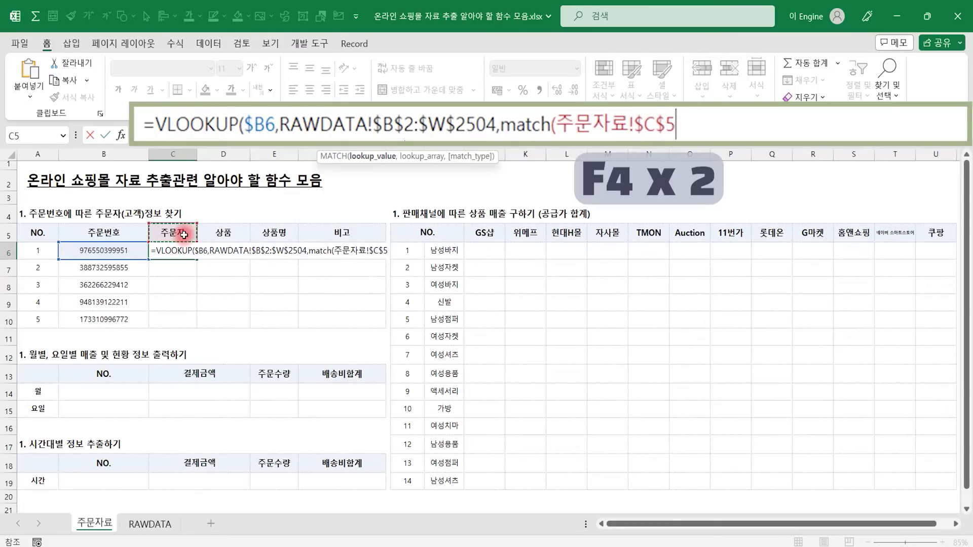
key(F4)
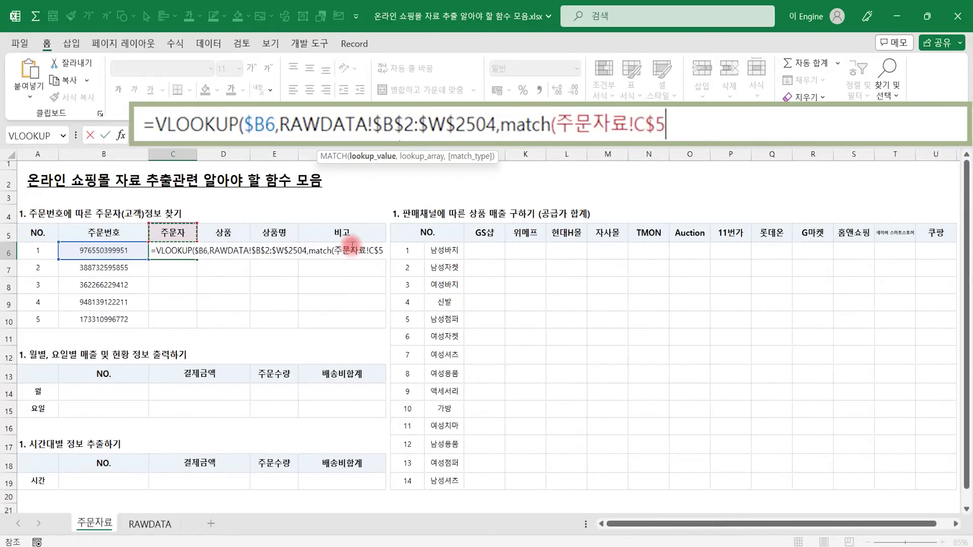
text(,)
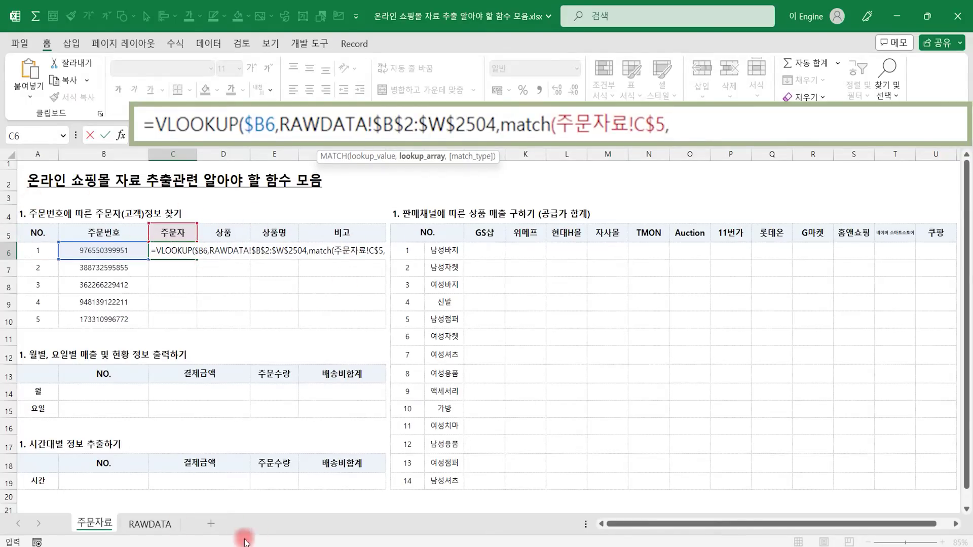
- Set the MATCH lookup array to the absolute header range RAWDATA!$B$1:$W$1 and its match type to 0 for an exact match
click(150, 525)
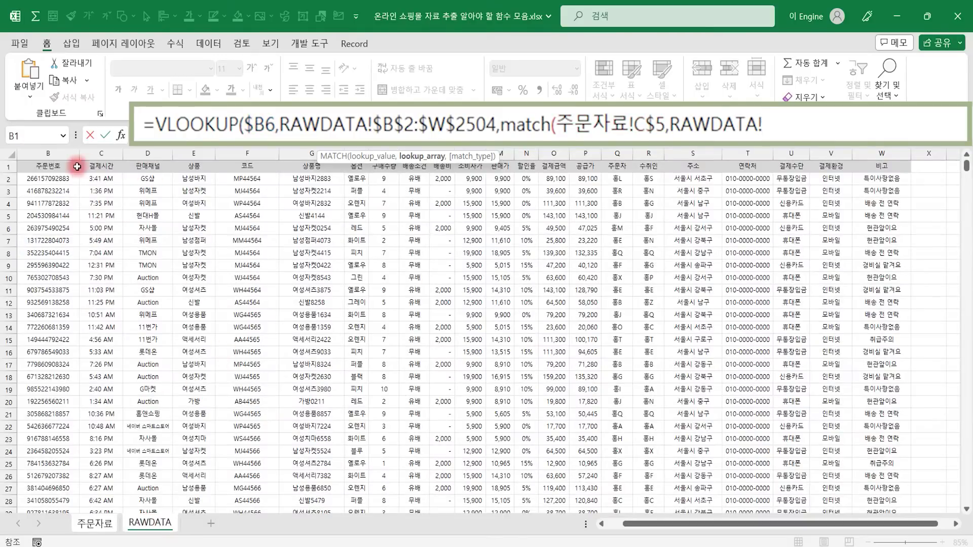
click(53, 166)
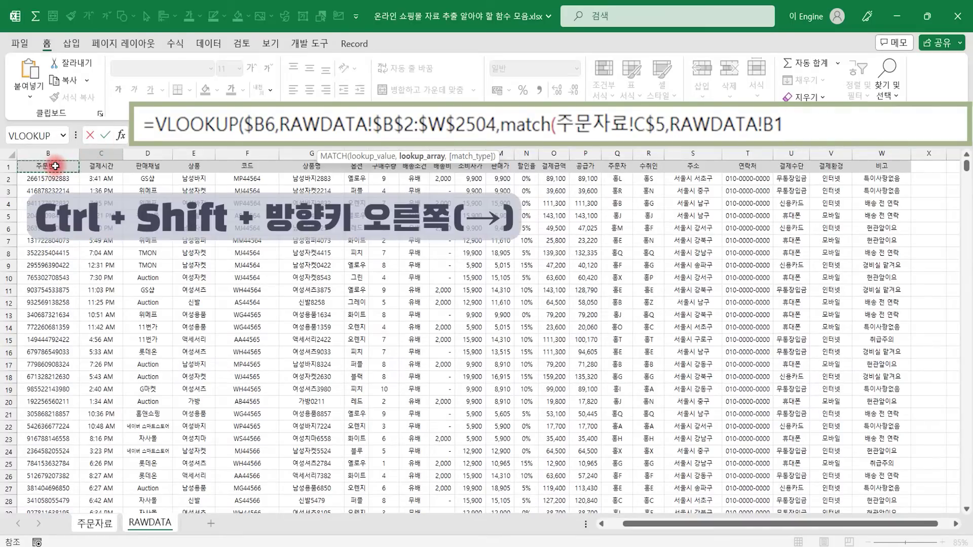
key(ctrl+shift+Right)
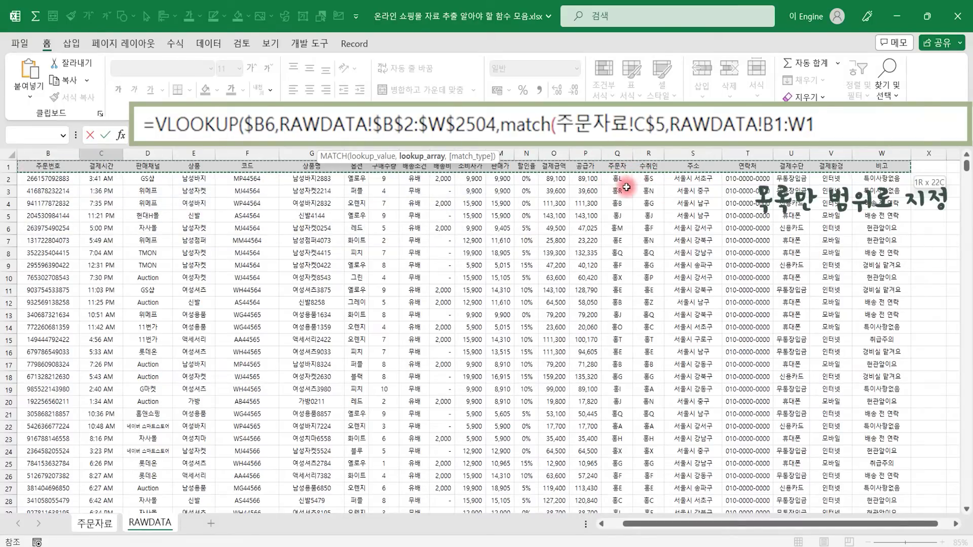
key(F4)
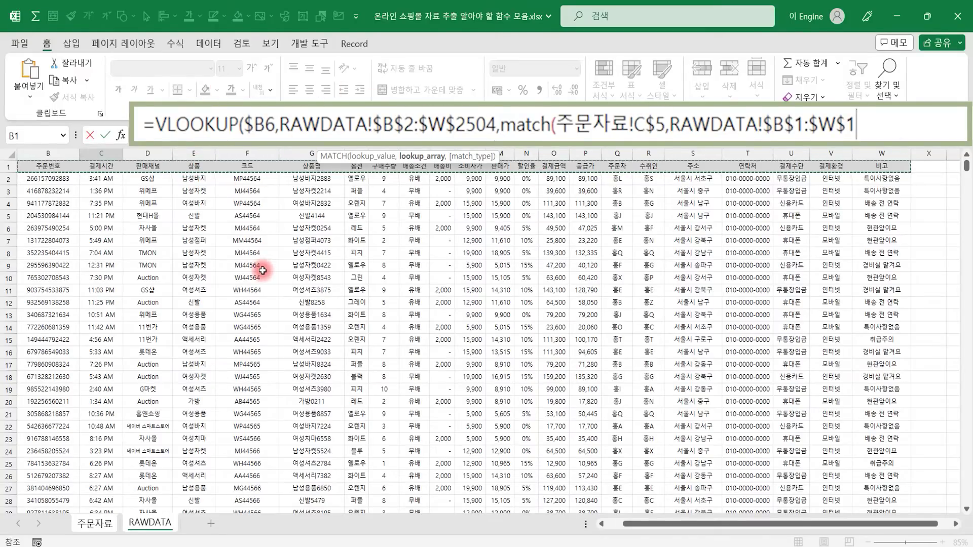
text(,)
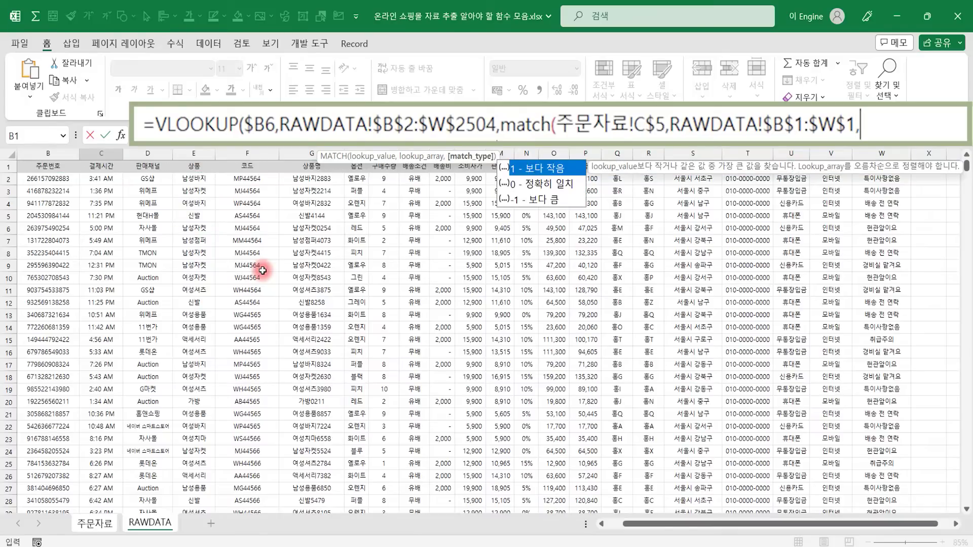
text(0),)
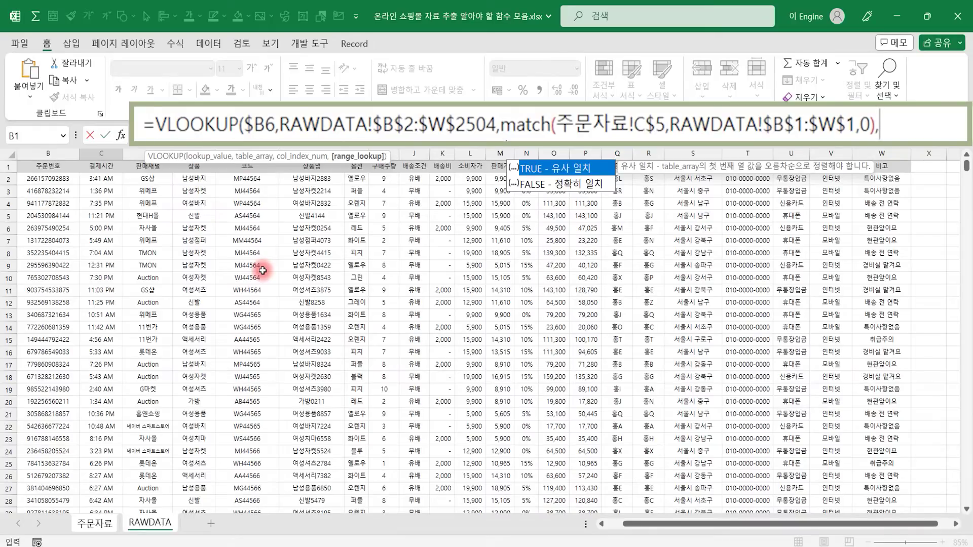
- Complete the VLOOKUP with FALSE for an exact match and fill the formula from C6 across and down to F10
key(Down)
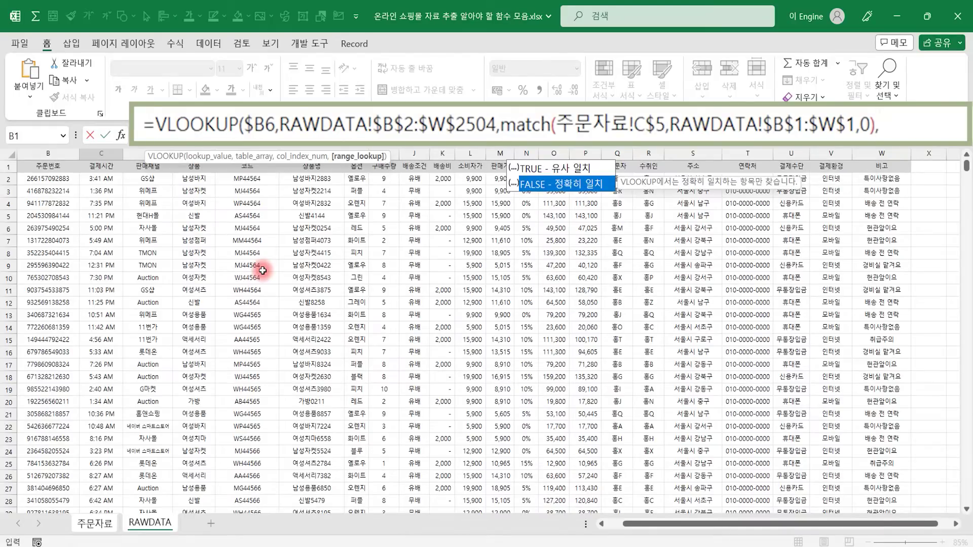
key(Tab)
text())
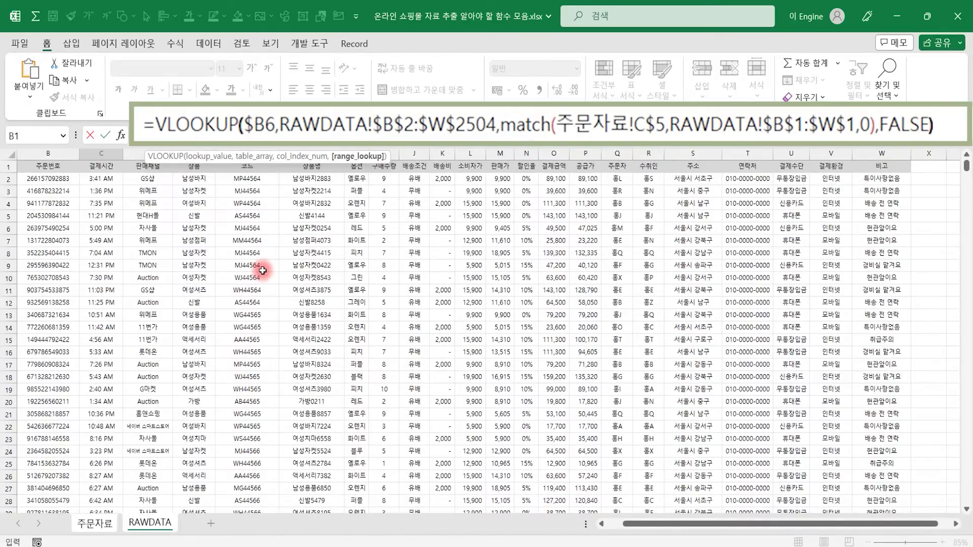
key(Return)
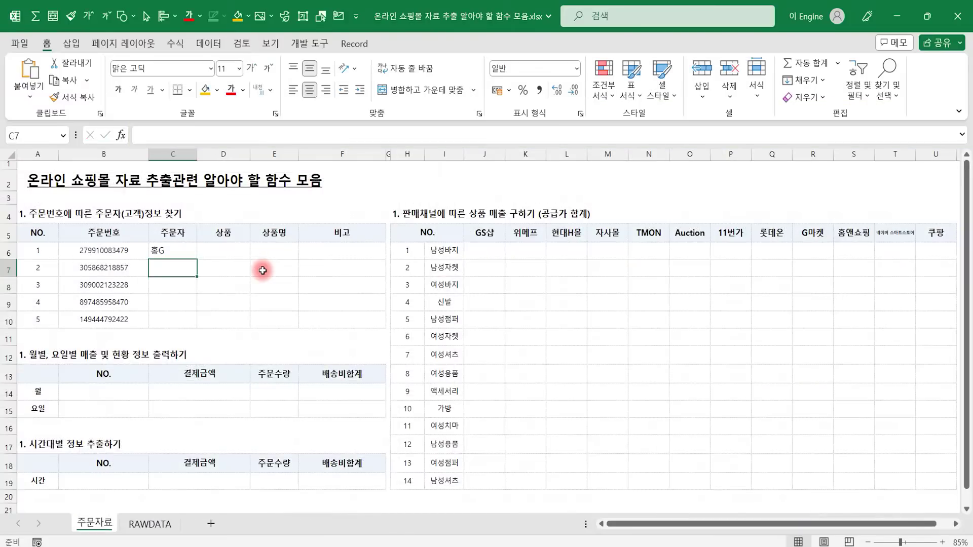
key(Up)
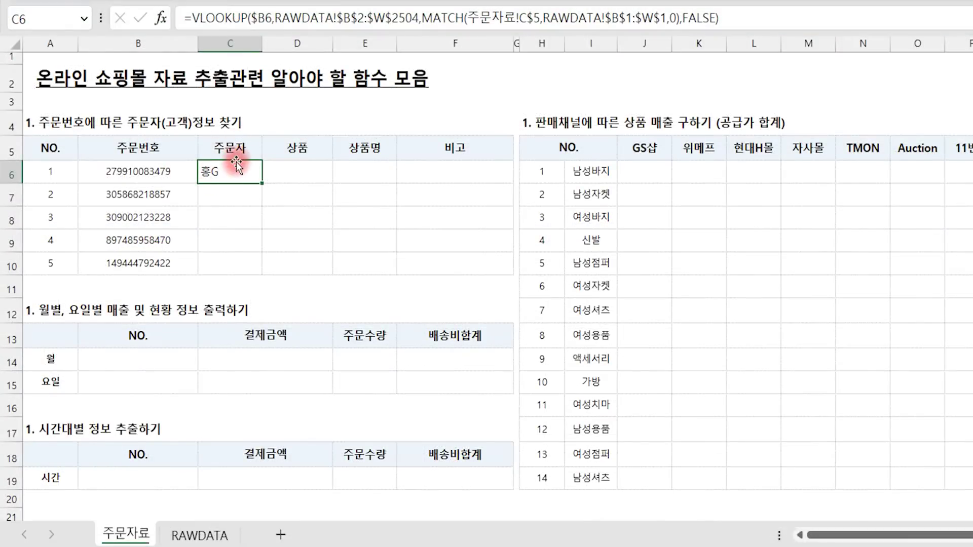
drag(257, 178, 505, 270)
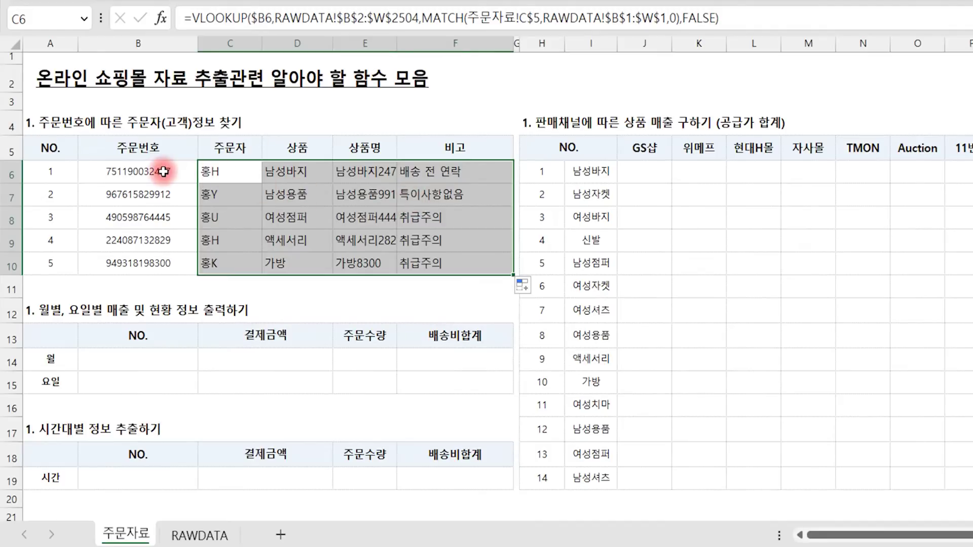
- Recalculate the sheet several times to draw new random order numbers and test the lookup results in the 주문자 table
click(163, 172)
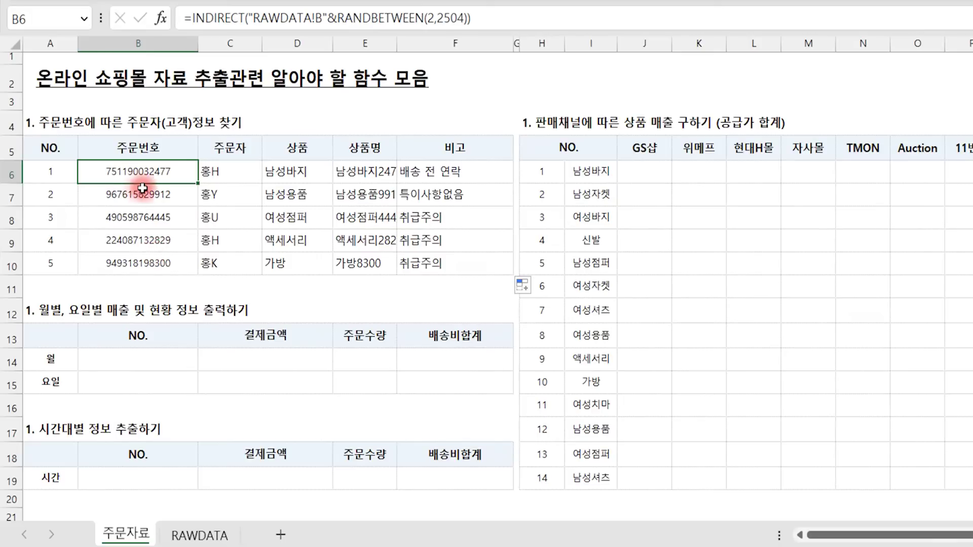
key(F9)
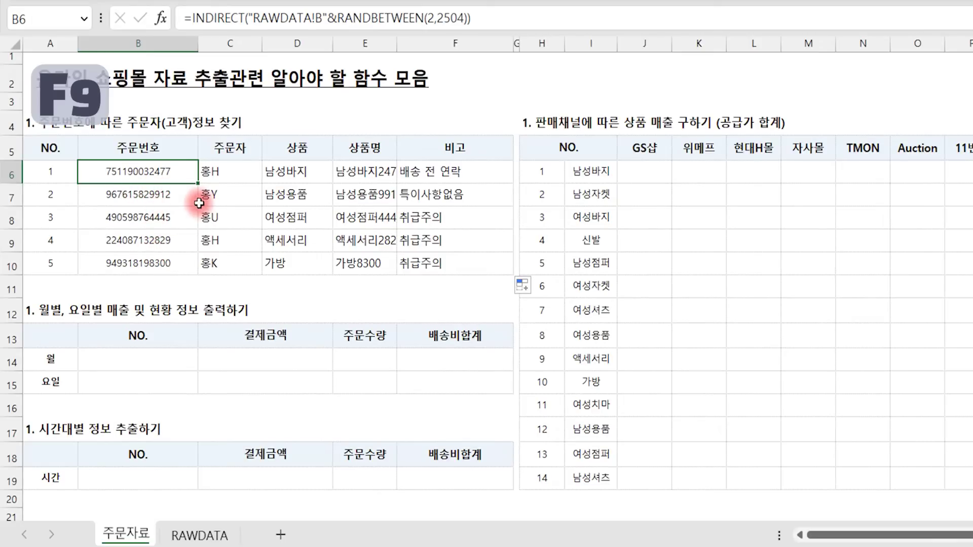
key(F9)
key(F9)
key(F9)
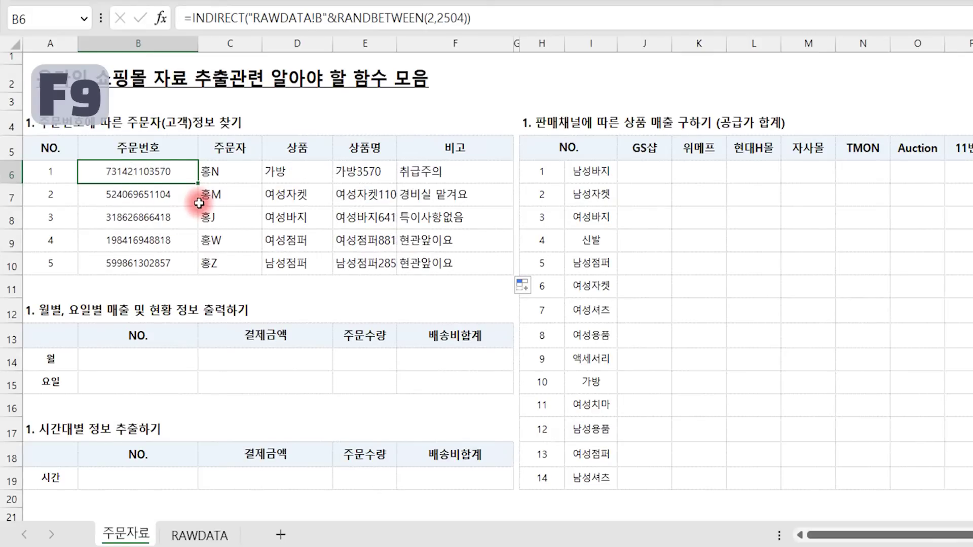
key(F9)
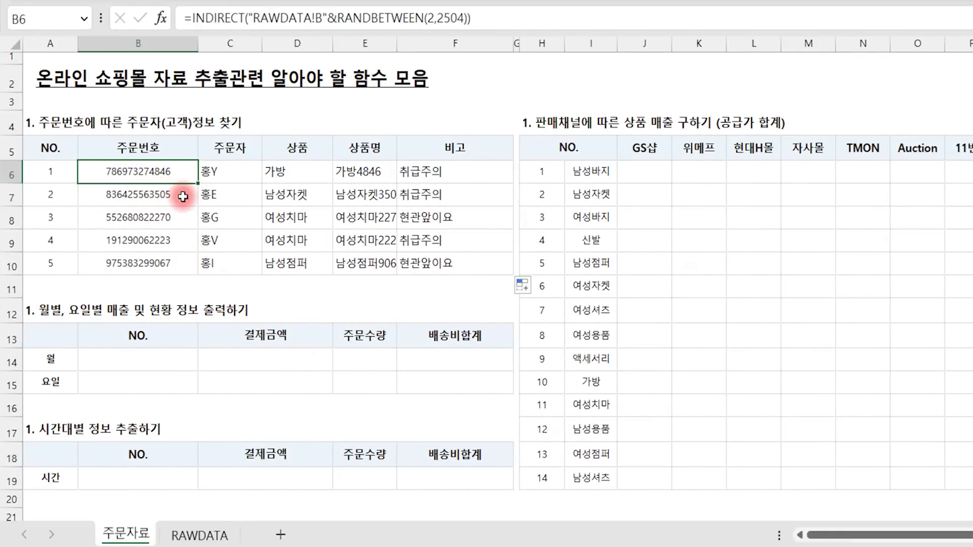
- Inspect the 상품, 상품명 and 비고 headers and the filled formula in the first 비고 cell
click(311, 149)
click(373, 154)
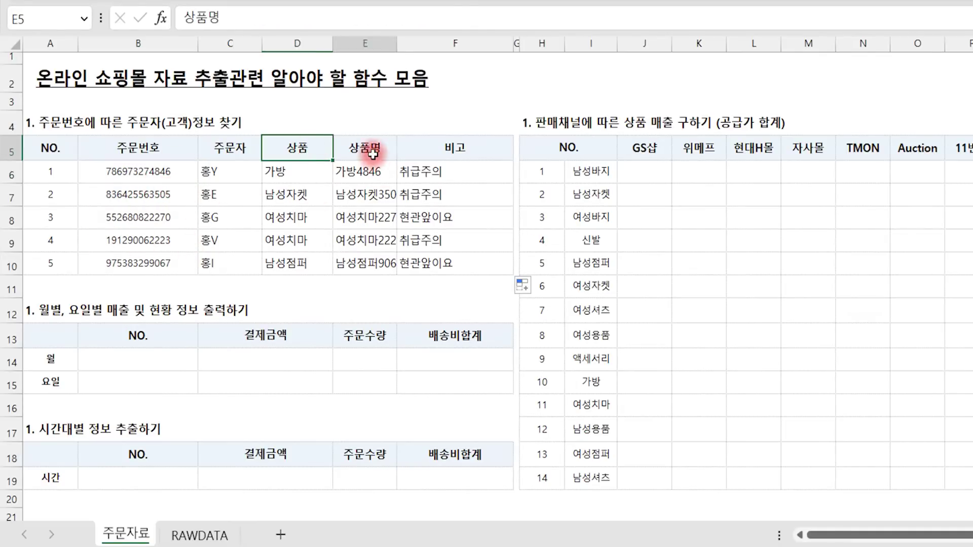
click(472, 148)
click(461, 174)
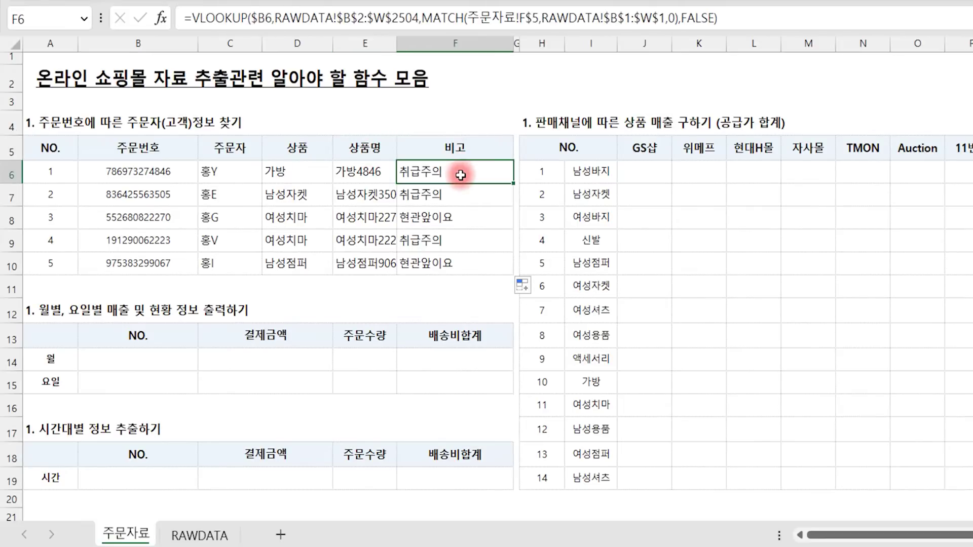
- Copy the first order number in B6 and search for it on the RAWDATA sheet
click(107, 178)
key(ctrl+c)
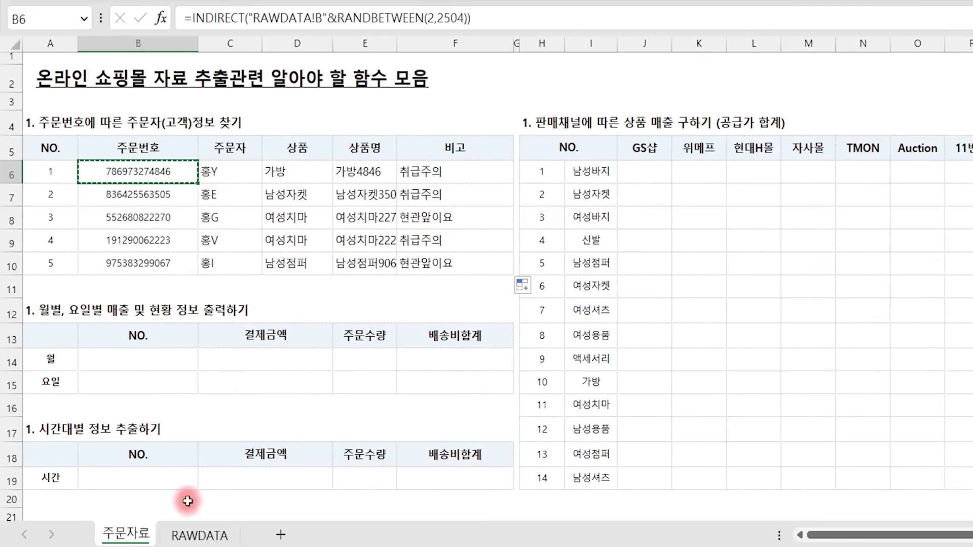
click(203, 538)
click(398, 276)
key(ctrl+f)
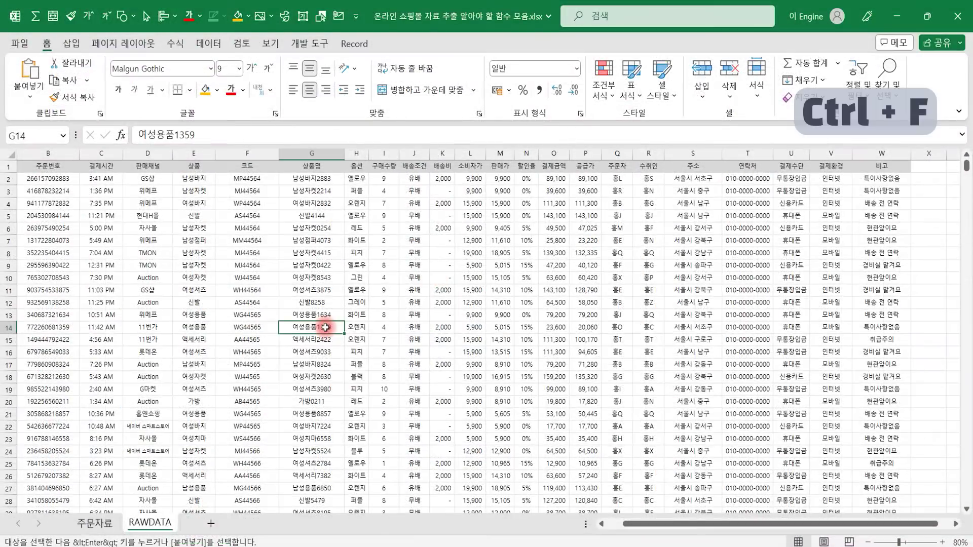
key(ctrl+v)
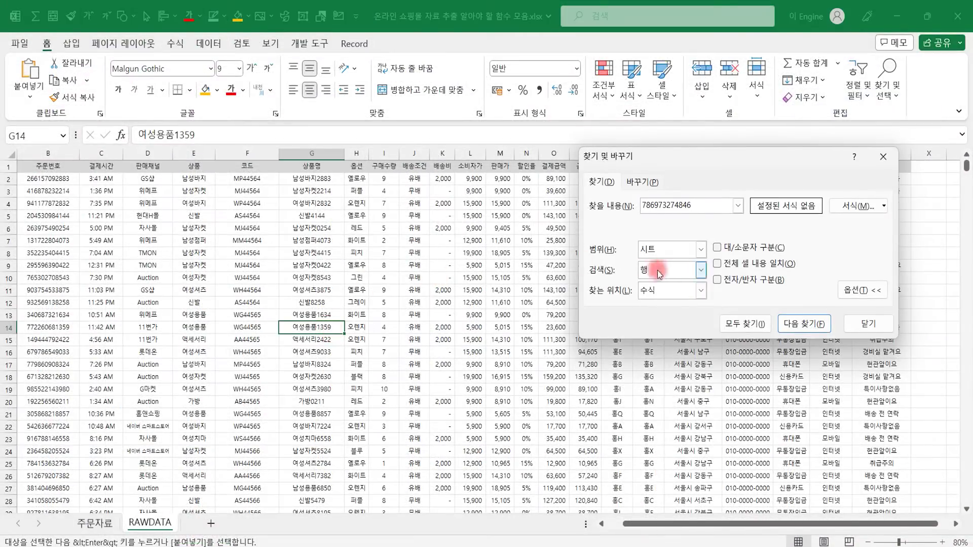
click(811, 321)
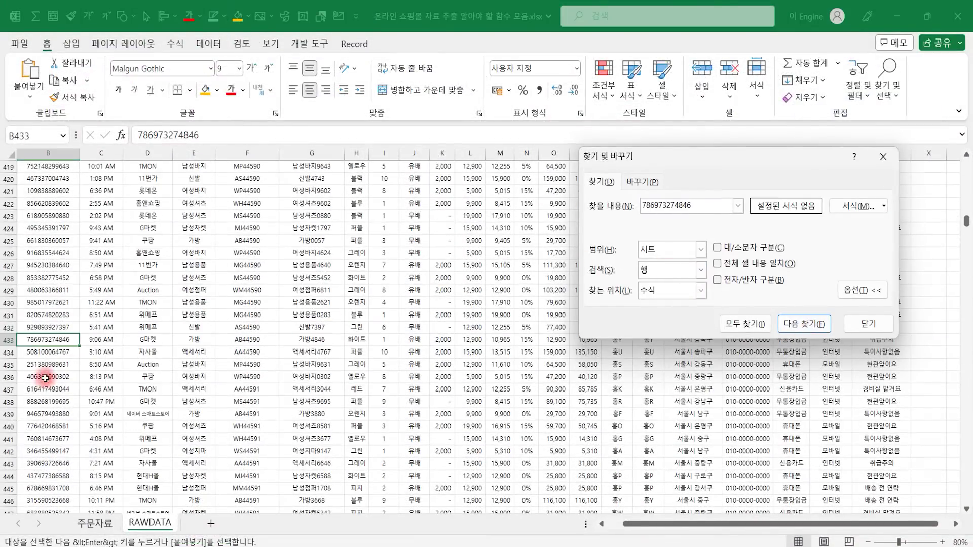
- Select the found order's entire row to check its details, then return to the 주문자료 sheet to compare the lookup results
click(8, 340)
drag(690, 159, 371, 12)
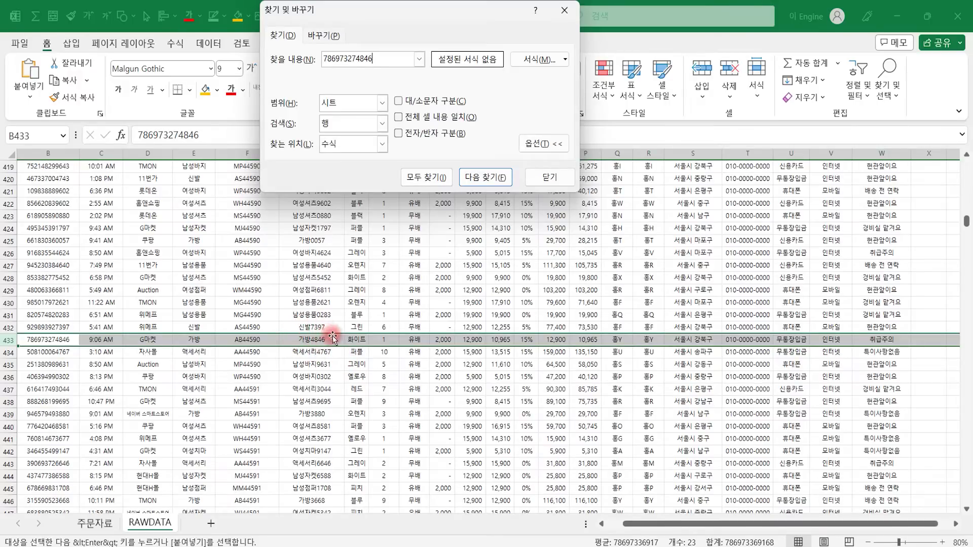
click(549, 178)
click(94, 522)
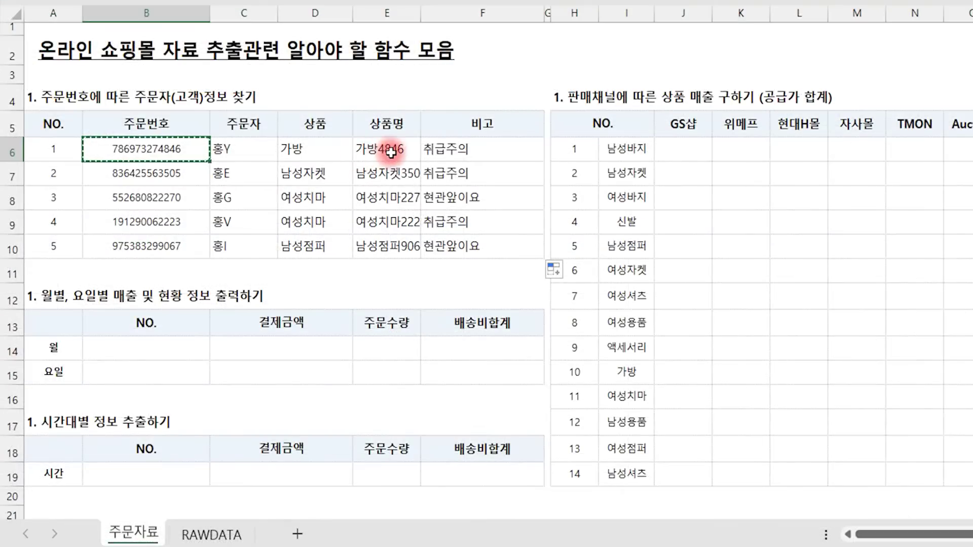
key(Escape)
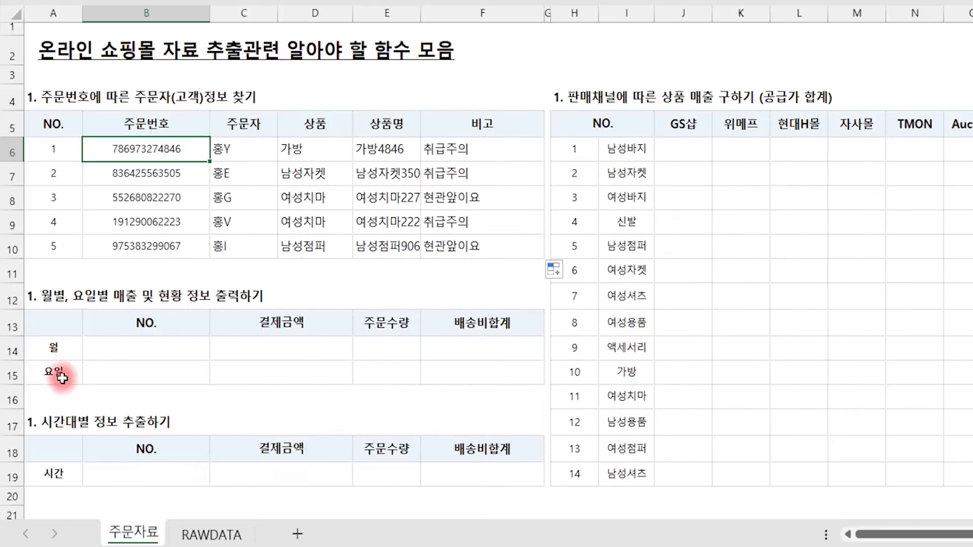
- Review the 결제금액, 주문수량 and 배송비합계 headers and the 월 row label of the monthly and weekday summary table
click(278, 324)
click(378, 324)
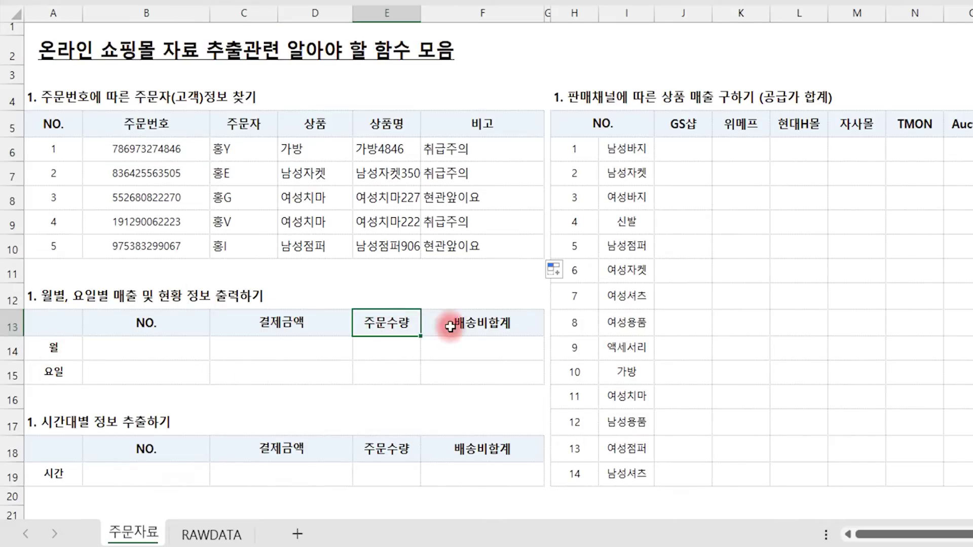
click(478, 325)
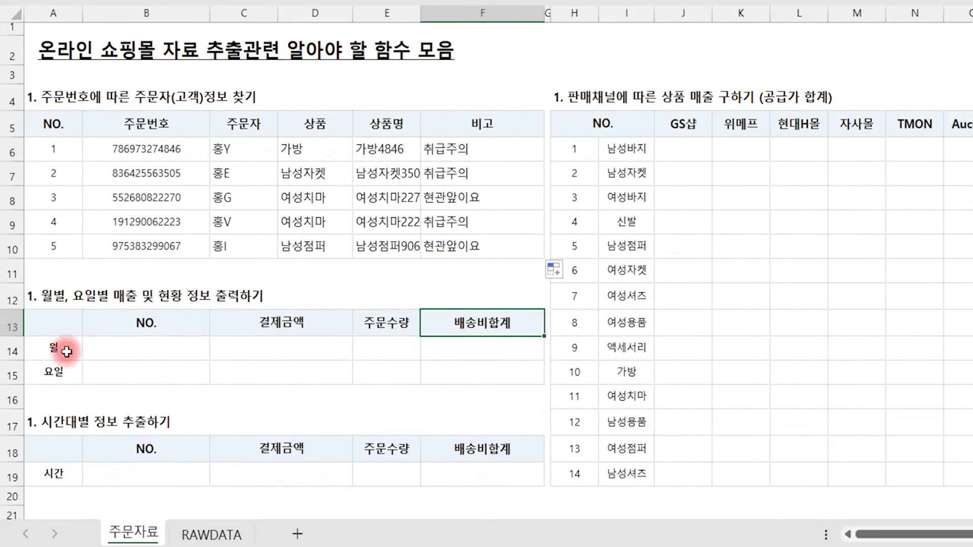
click(63, 351)
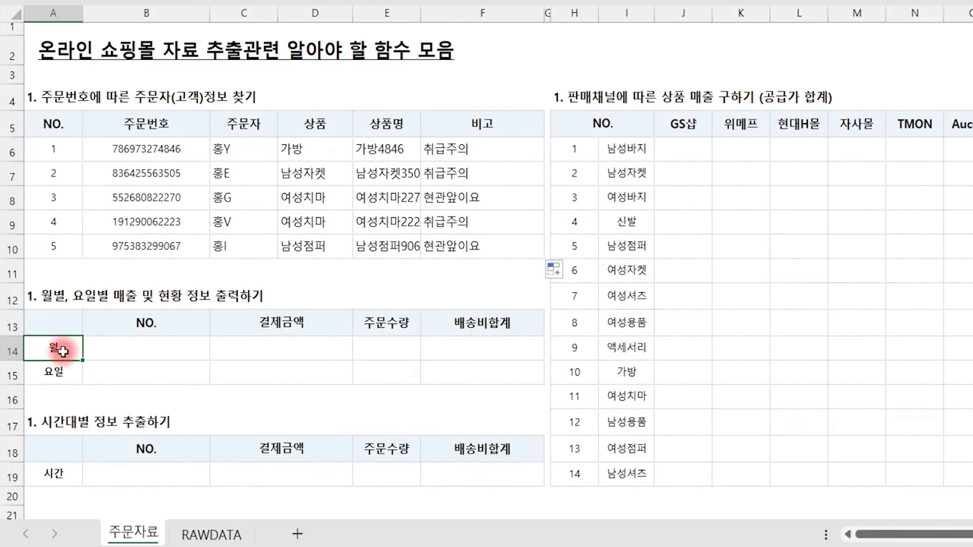
- Add data validation to B14 beside 월, allowing a list (목록) with the source values 1, 2, 3 through 12
click(144, 345)
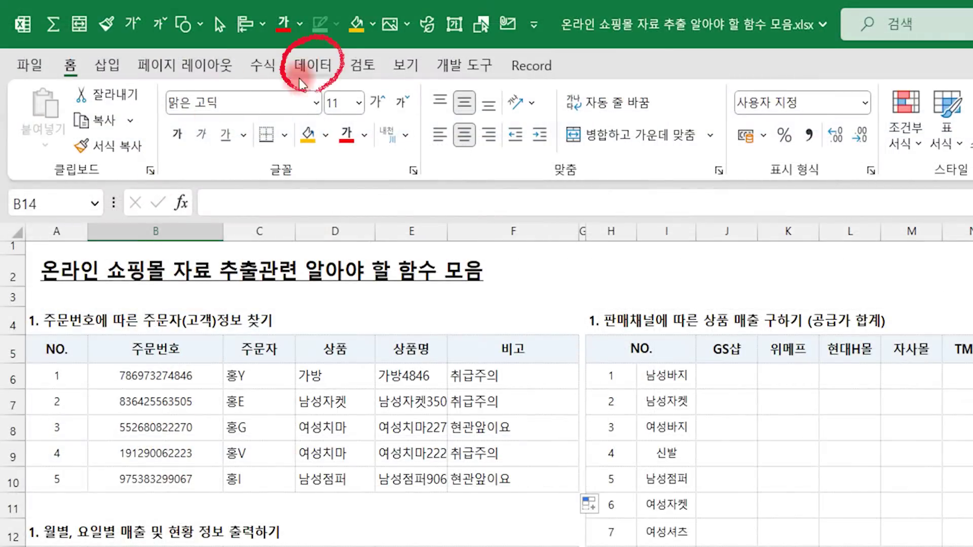
click(314, 67)
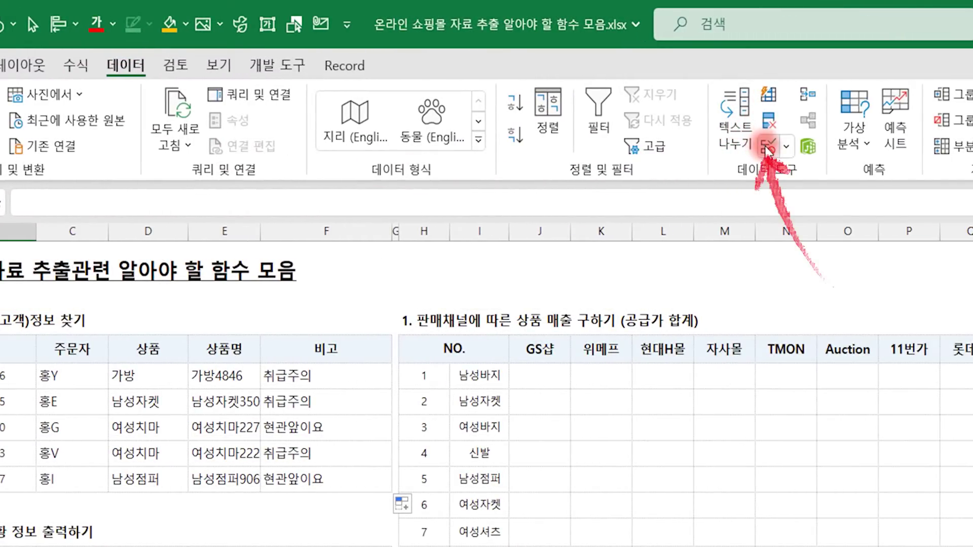
click(768, 148)
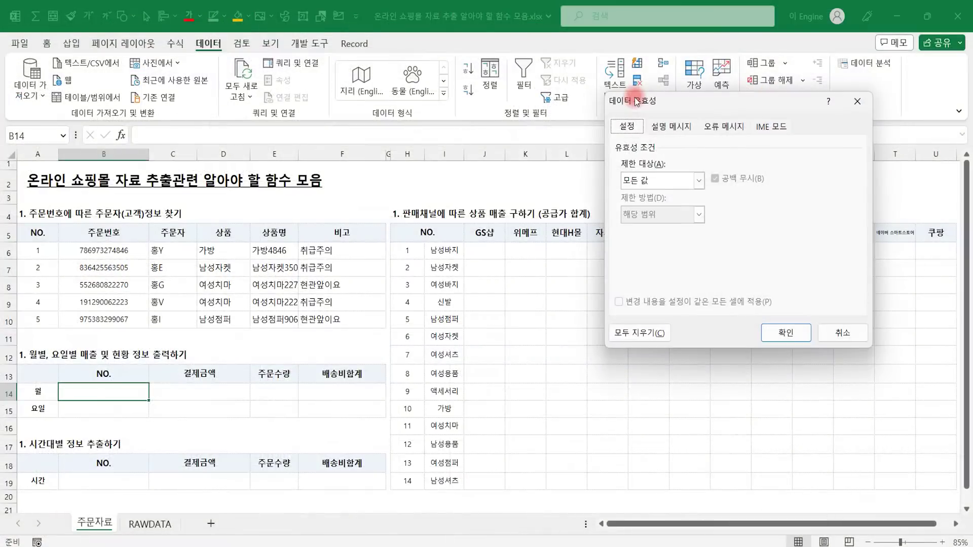
click(591, 224)
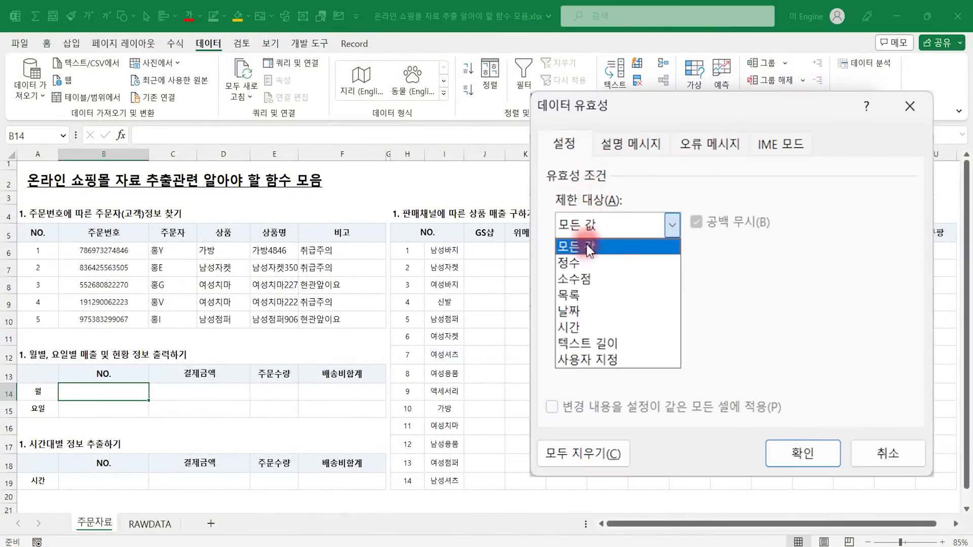
click(577, 302)
click(573, 319)
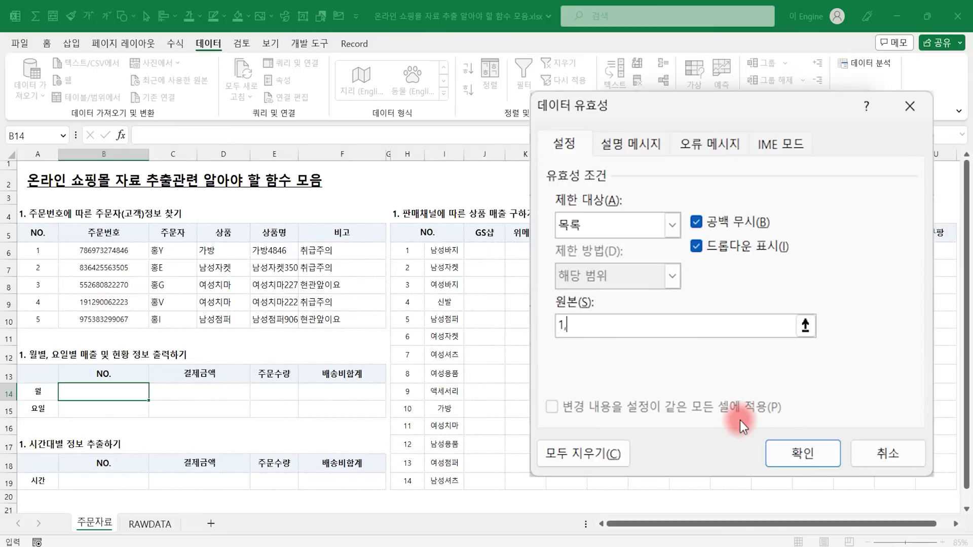
text(4, 5, 6, 7, 8, 9,)
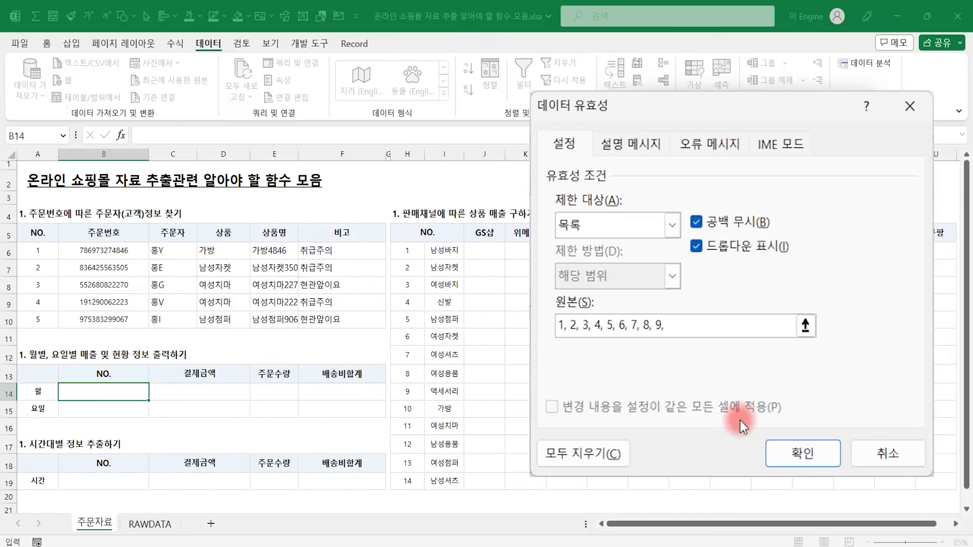
text( 10, 11, 12)
click(803, 465)
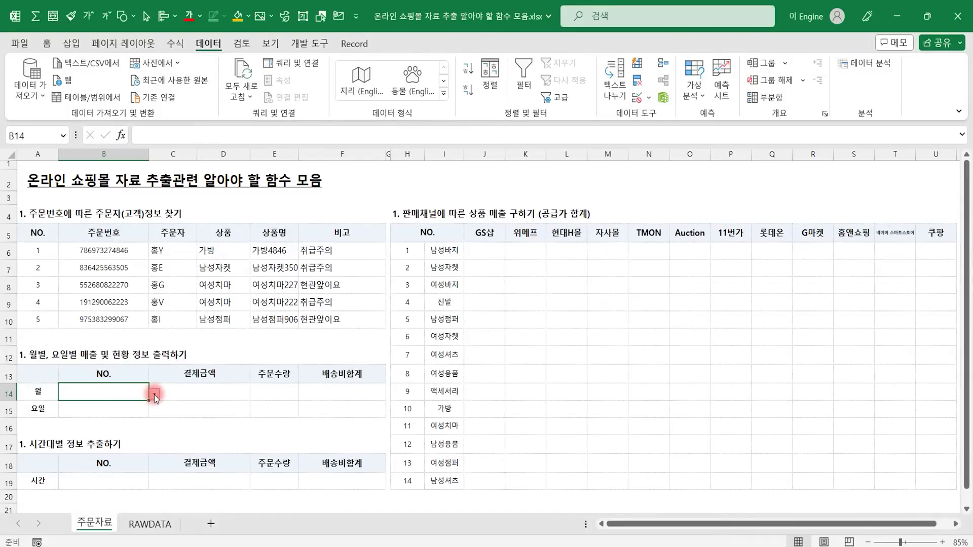
- Check the month options in B14's drop-down list and choose 9
click(154, 394)
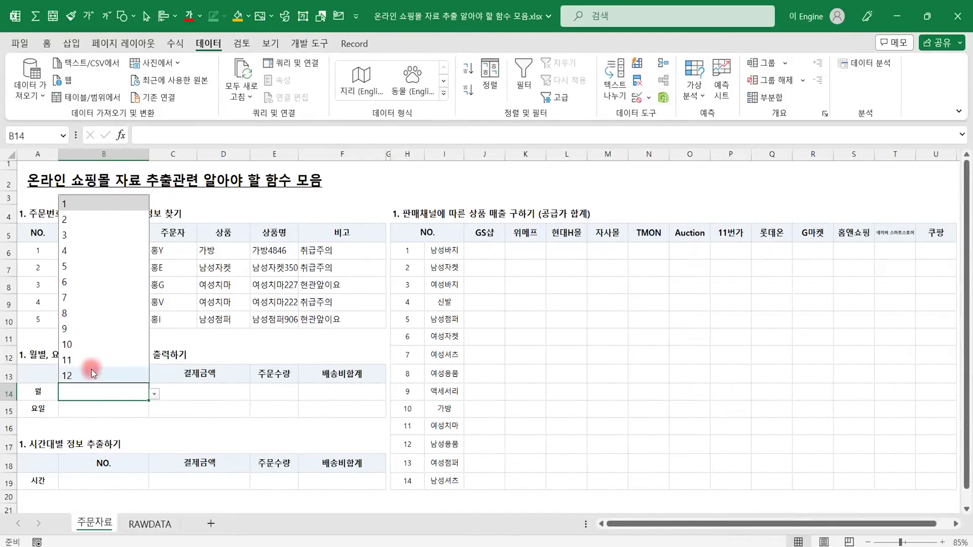
click(214, 410)
click(113, 392)
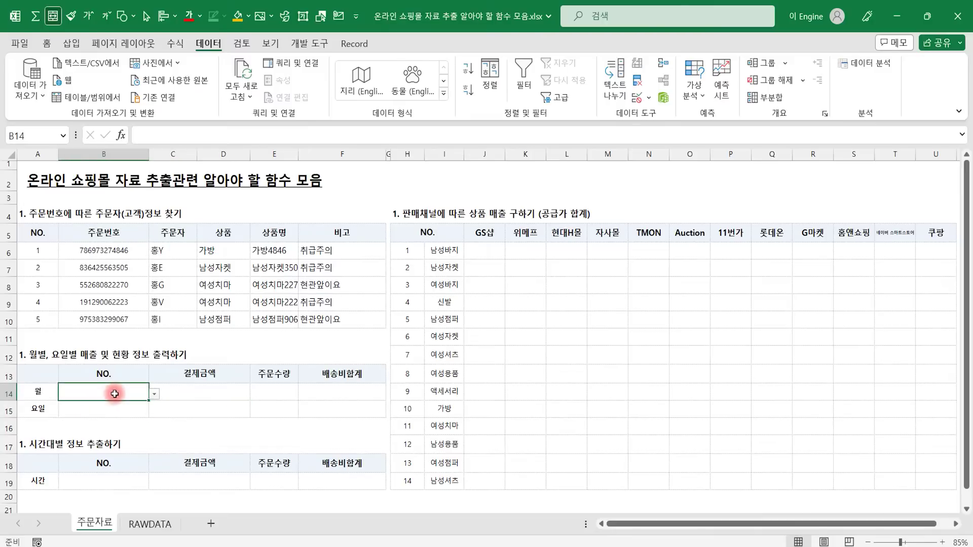
click(155, 395)
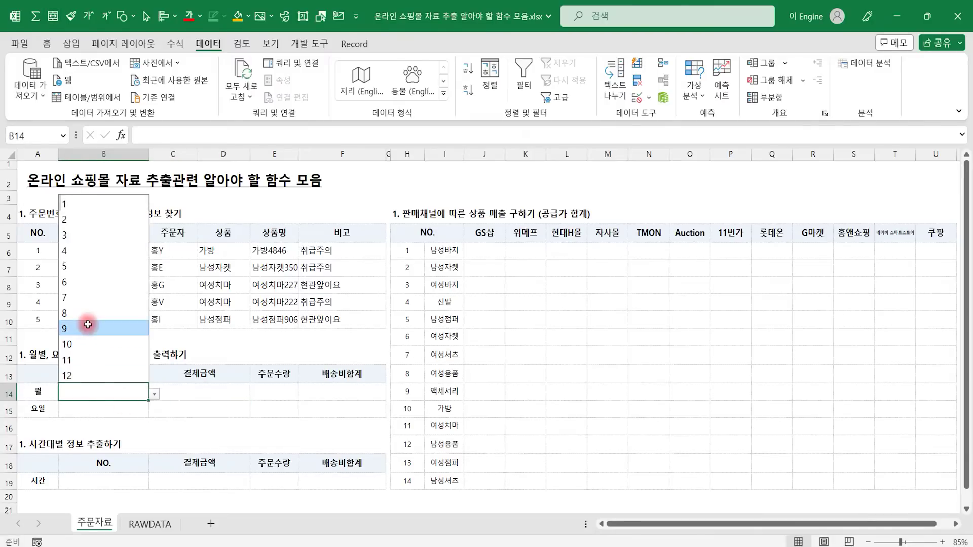
click(87, 327)
- Give B14 a custom number format of G/표준 followed by 월
key(ctrl+1)
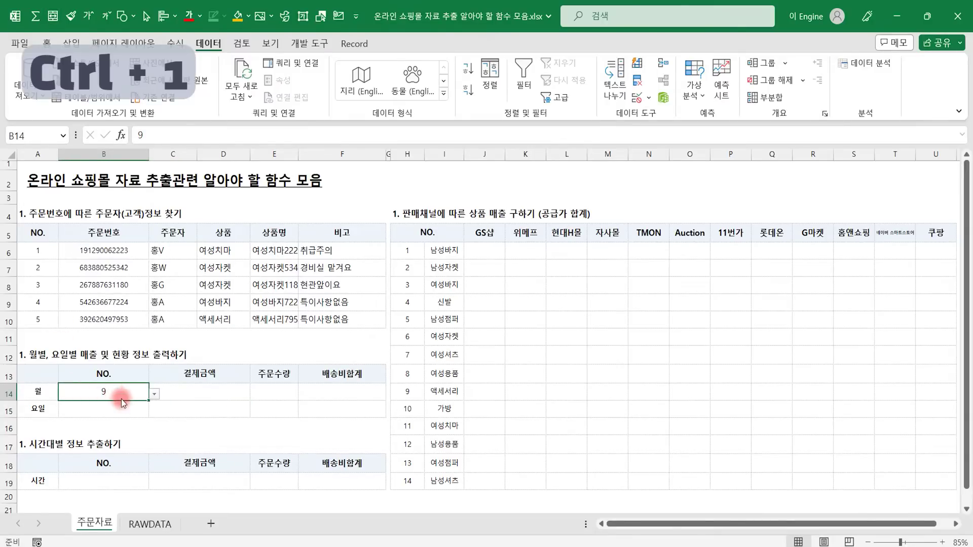
click(625, 210)
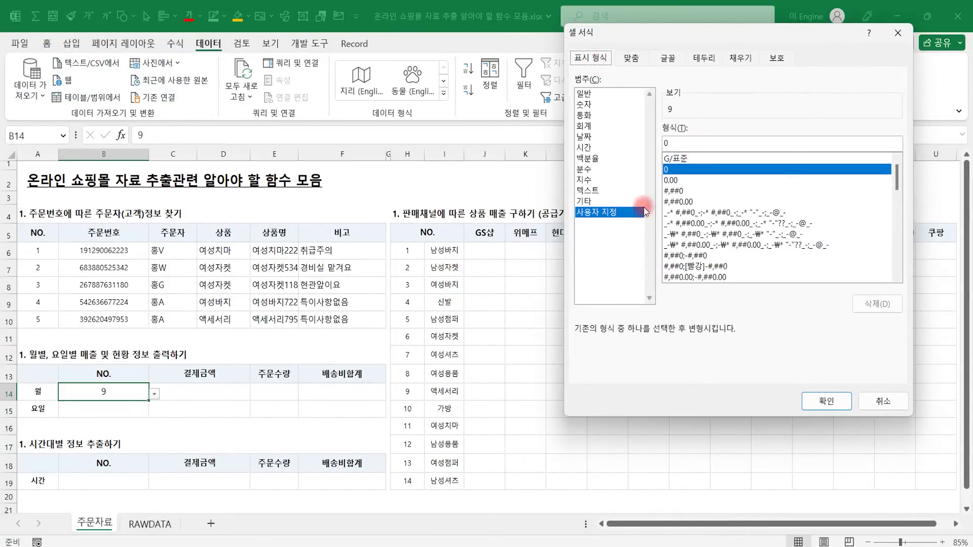
click(700, 161)
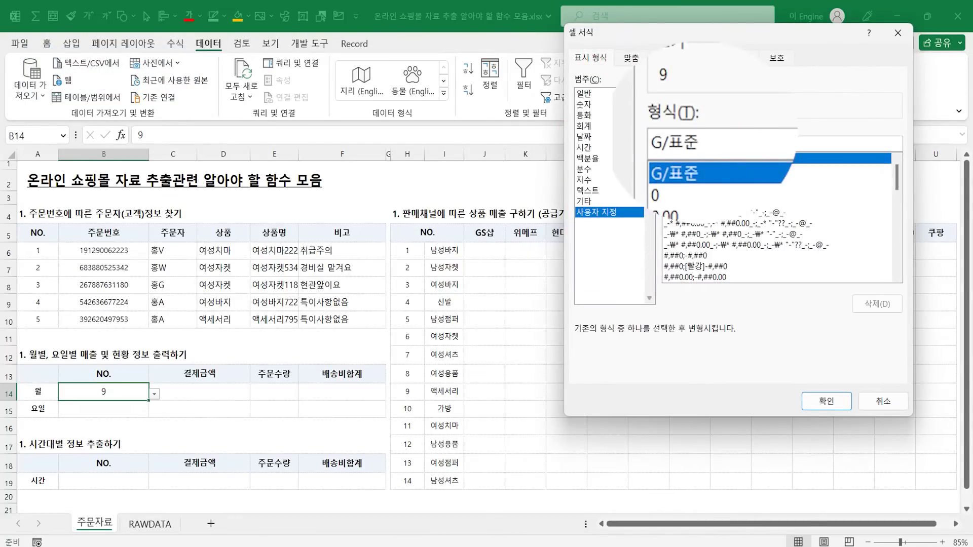
text(월)
key(Return)
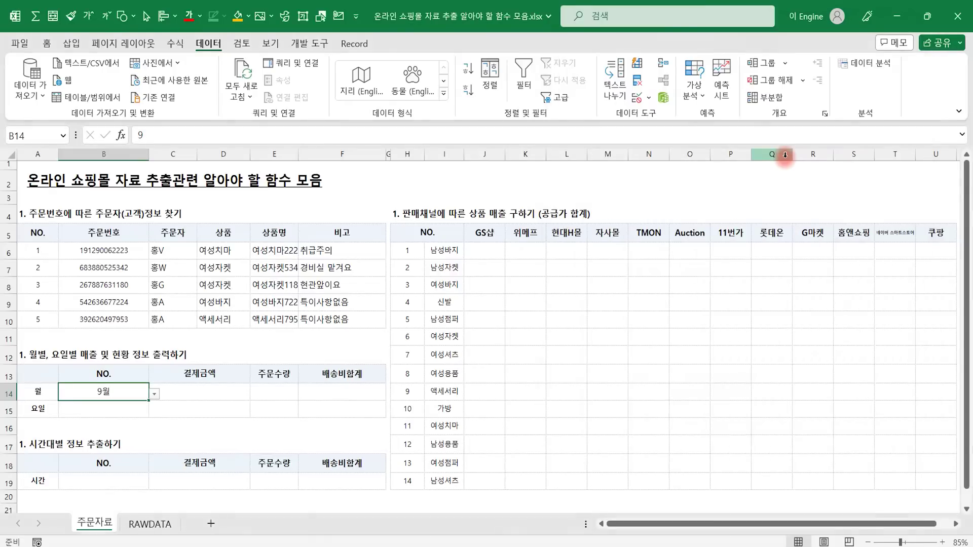
- Start a SUMPRODUCT formula in C14 under 결제금액 whose first condition takes the MONTH of RAWDATA dates A2:A2504
click(202, 393)
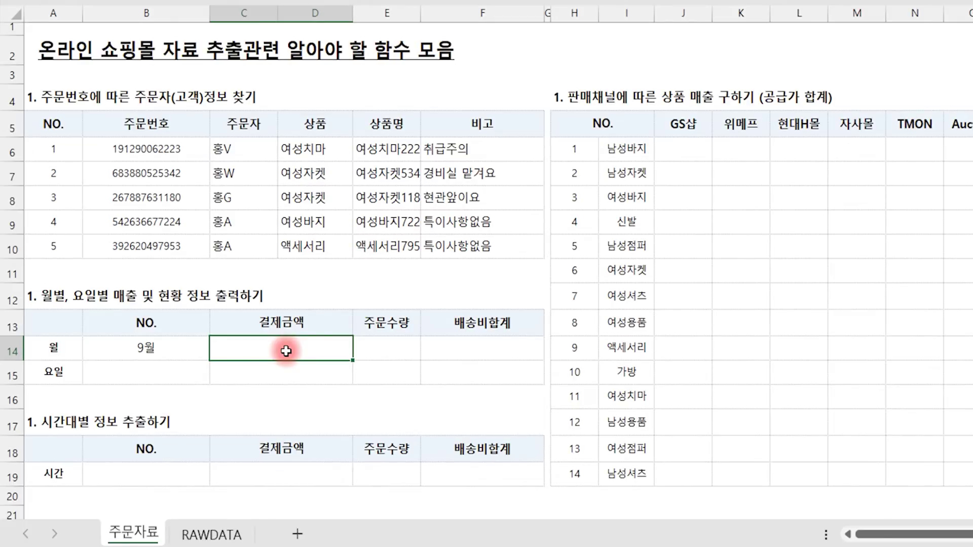
text(=SUMP)
key(Tab)
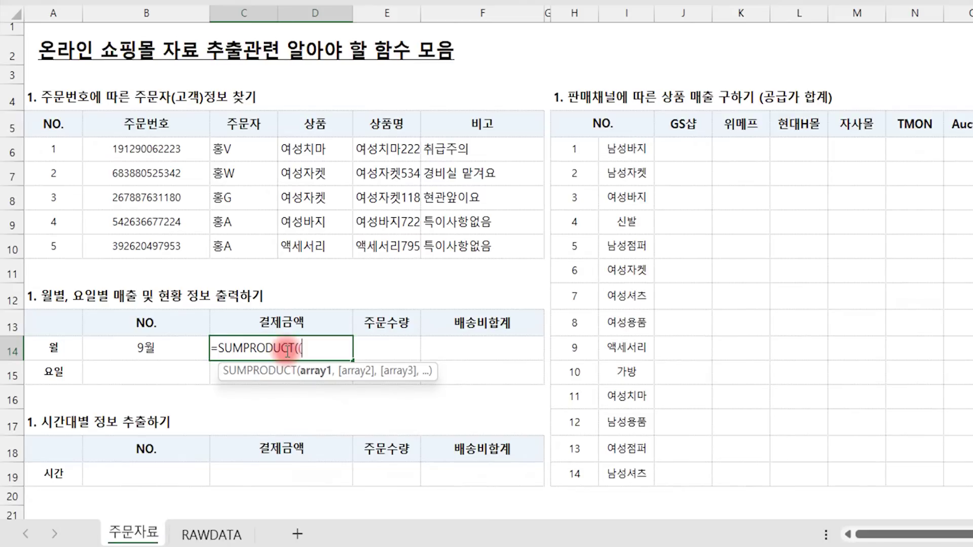
text((month)
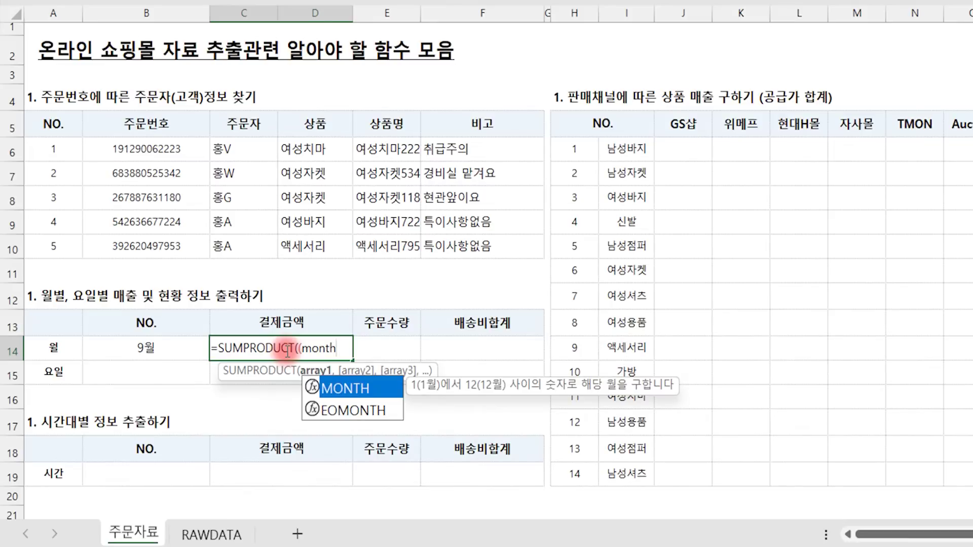
text(()
click(211, 535)
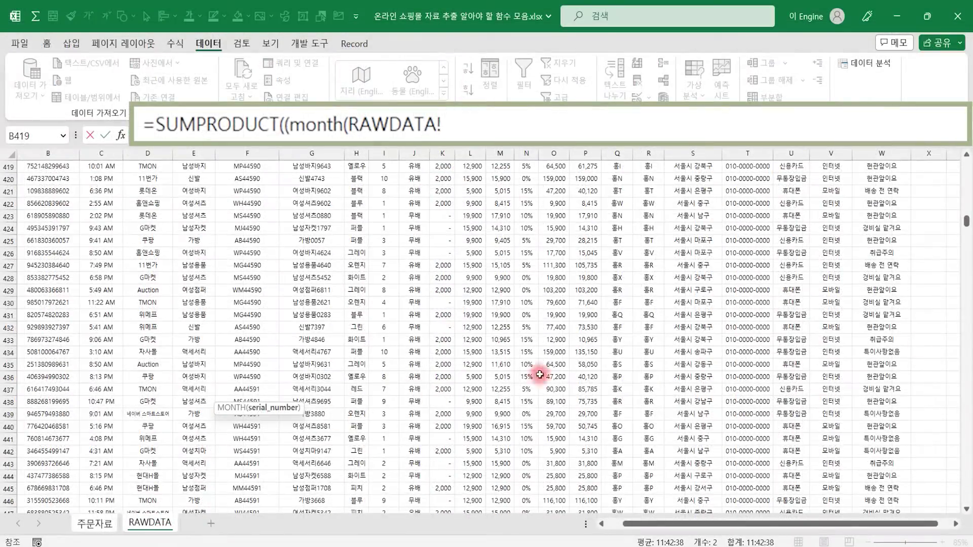
drag(966, 222, 968, 166)
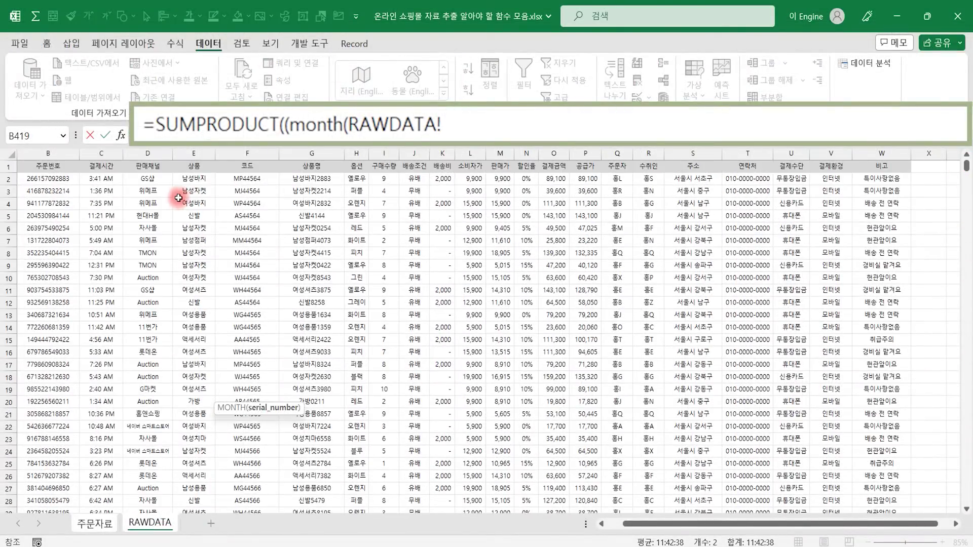
drag(743, 524, 720, 525)
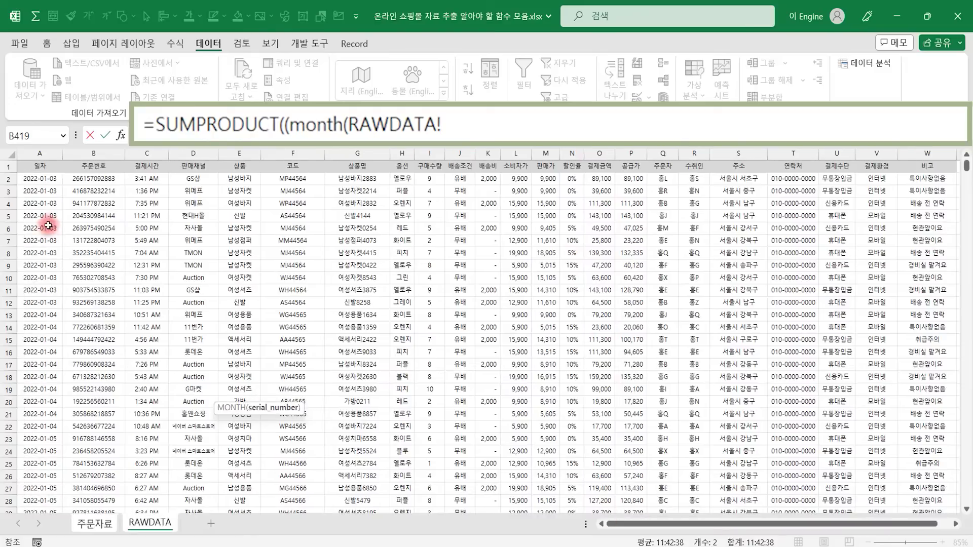
click(46, 180)
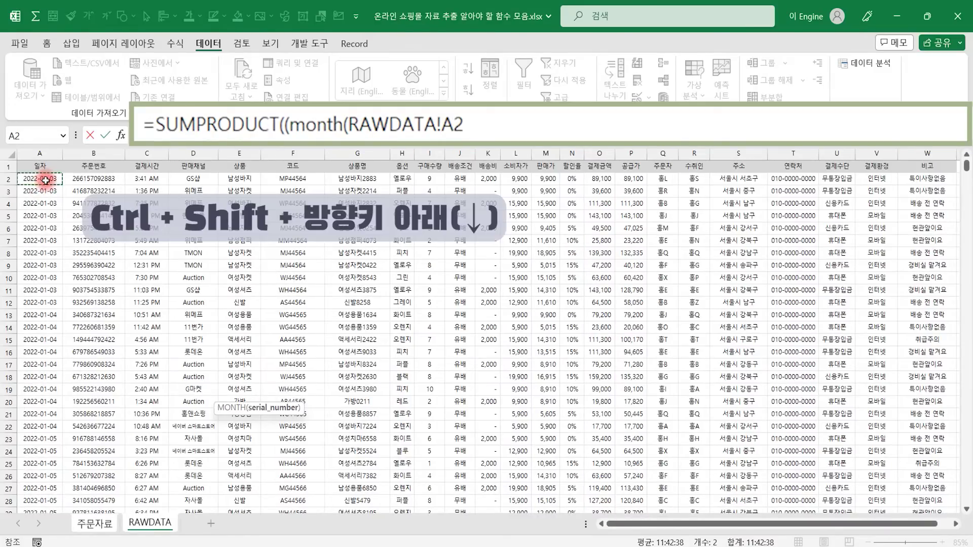
key(ctrl+shift+Down)
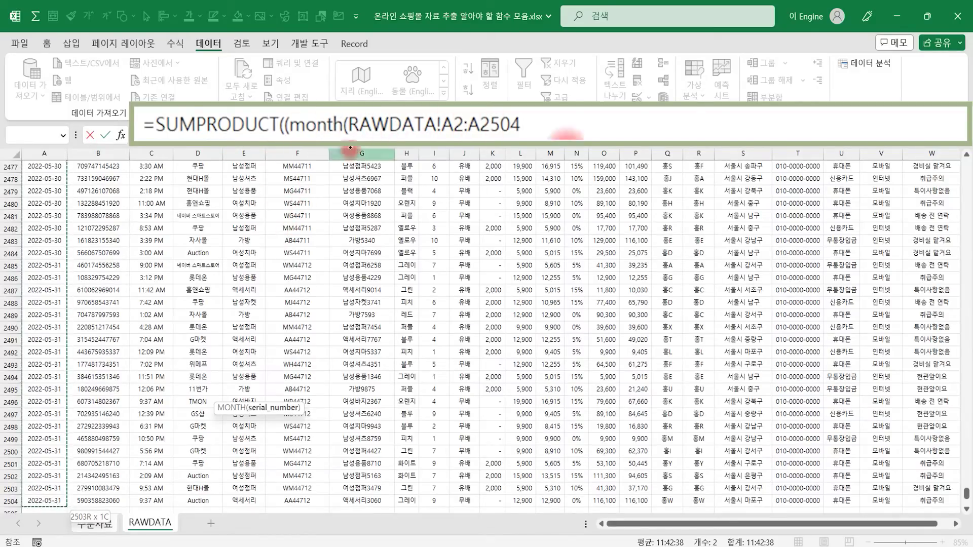
click(563, 124)
text())
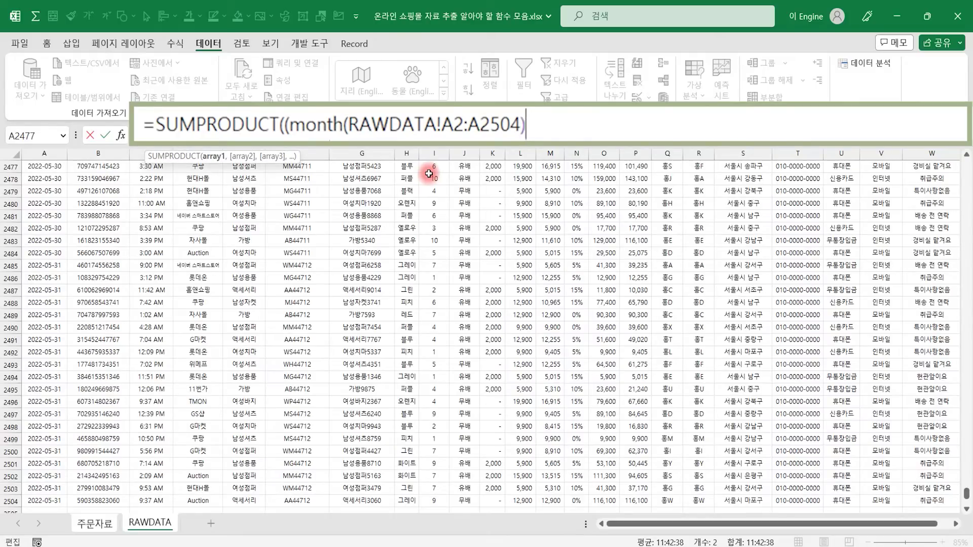
- Compare the months with 주문자료!$B$14 and make the date range absolute as RAWDATA!$A$2:$A$2504
text(=)
click(97, 524)
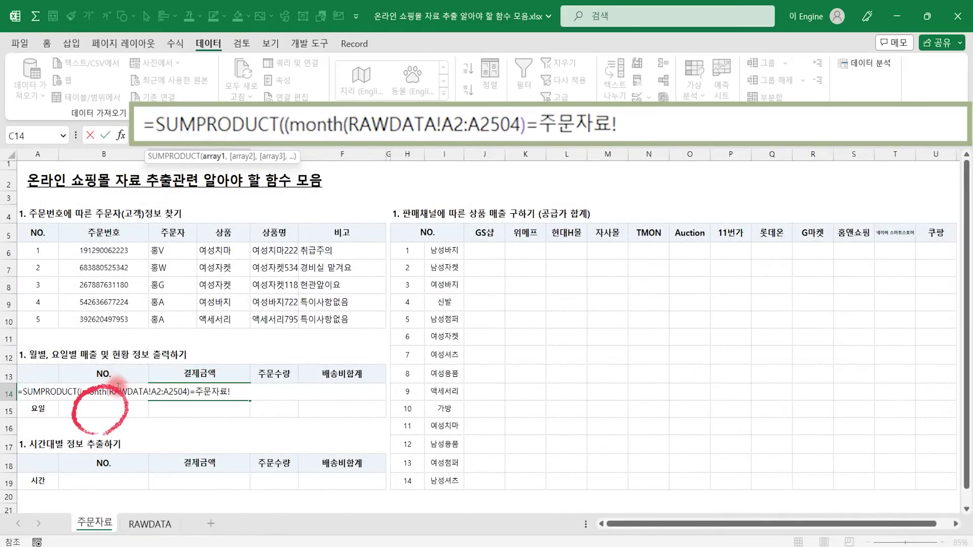
click(104, 408)
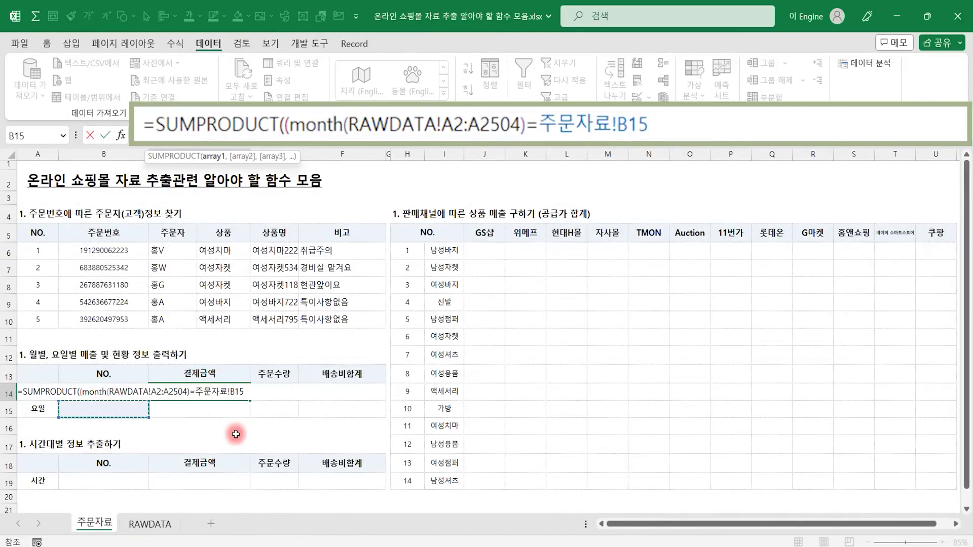
key(Up)
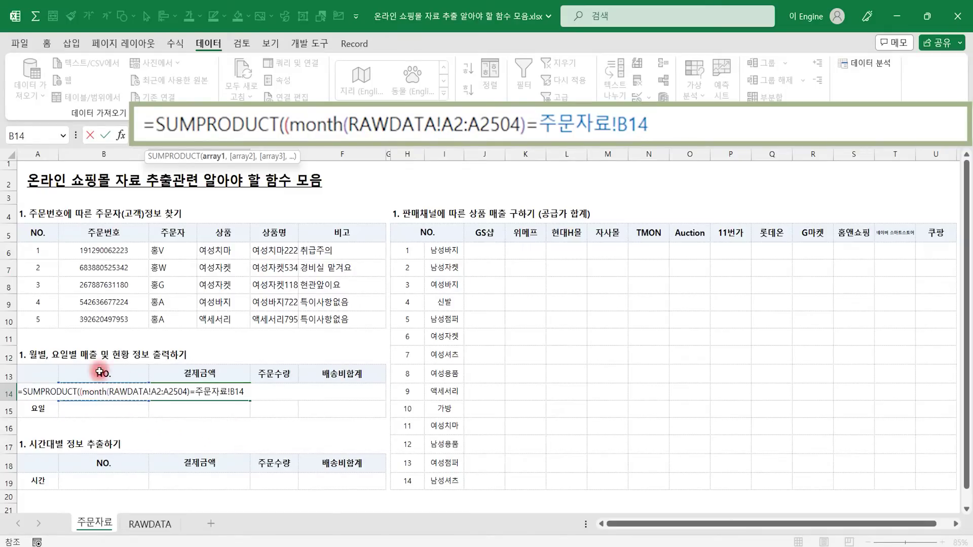
key(F4)
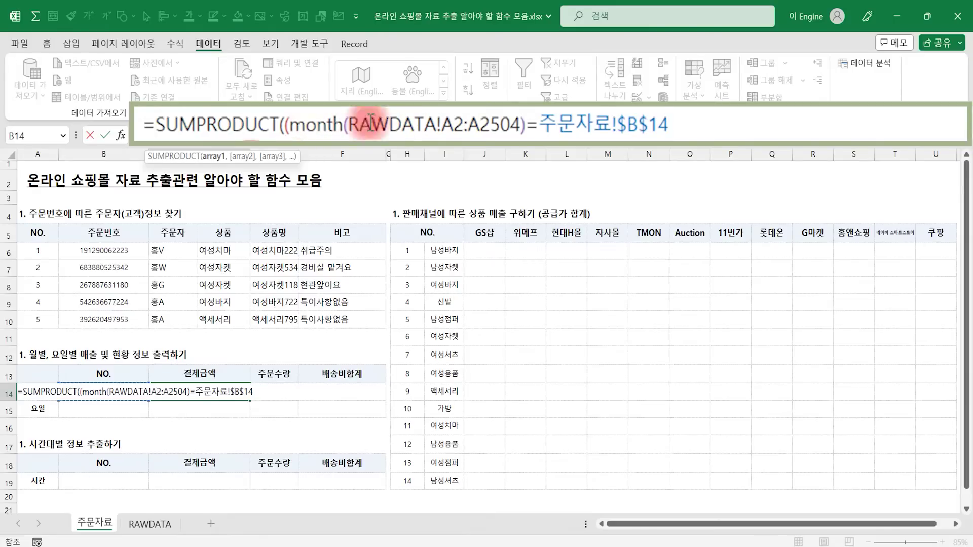
click(421, 129)
key(F4)
- Evaluate the month comparison inside the formula to inspect its array, then restore the expression
drag(289, 125, 726, 135)
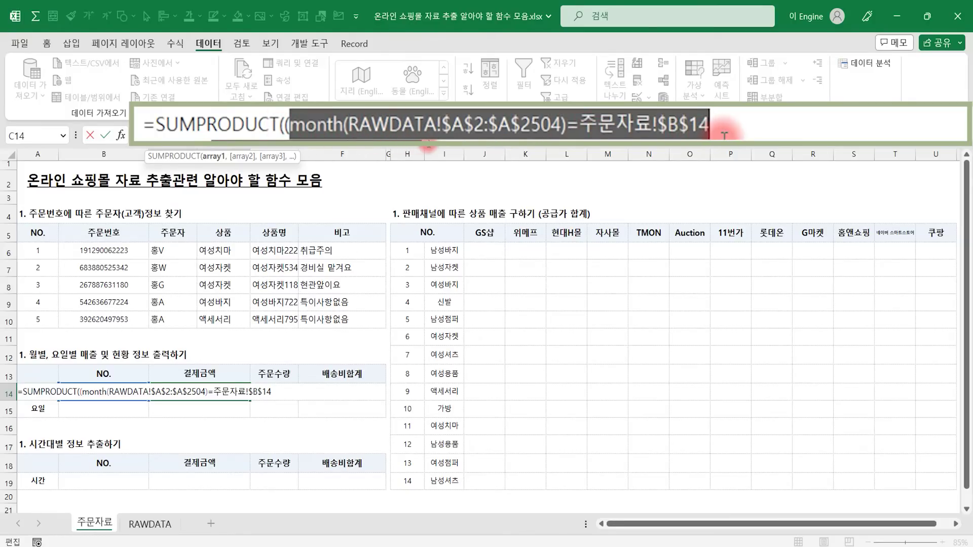
key(F9)
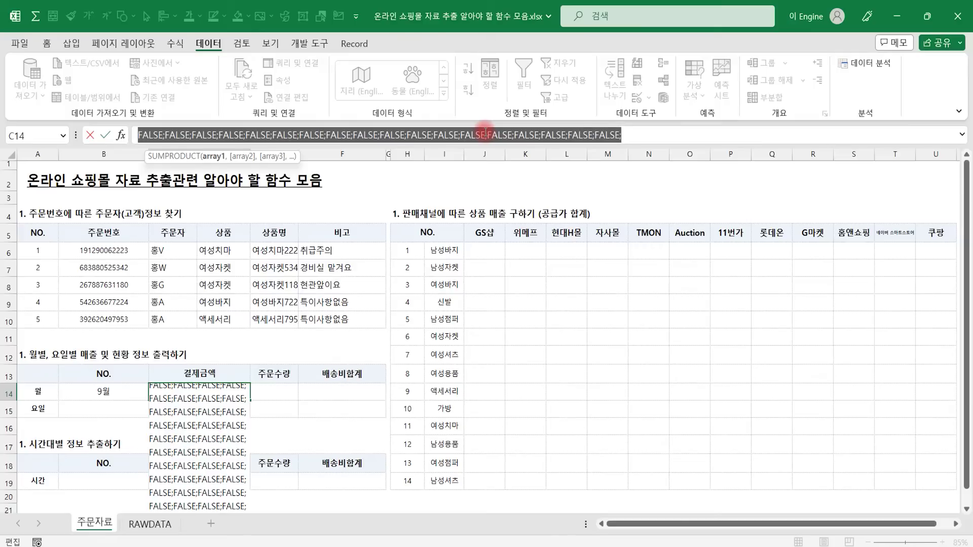
key(ctrl+z)
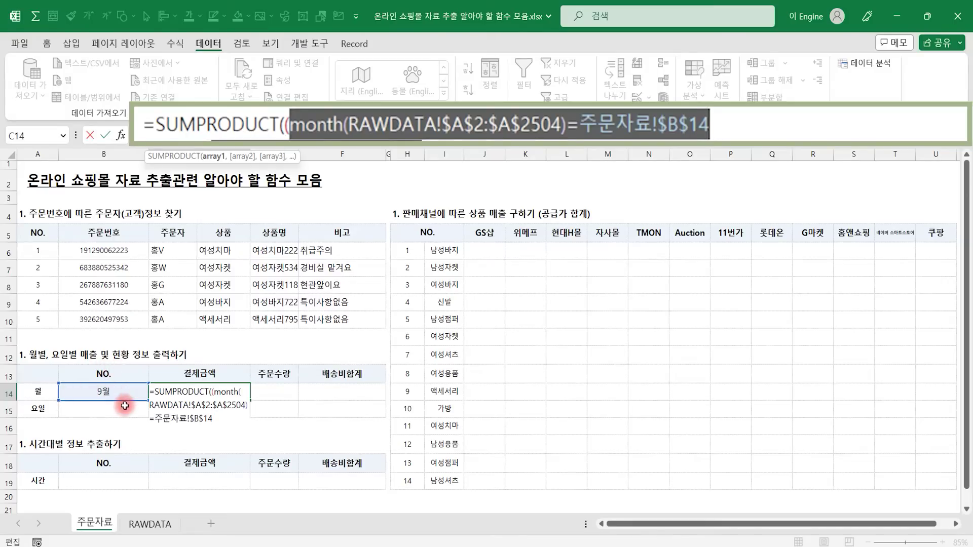
- Close the month condition, multiply it by the 결제금액 range (RAWDATA!$O$2:$O$2504) and complete the C14 formula
click(738, 122)
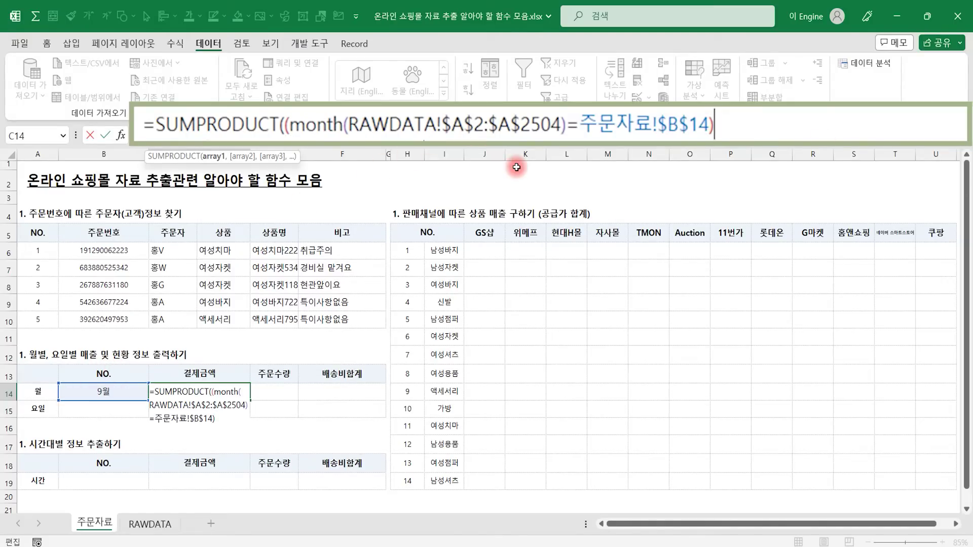
text(*)
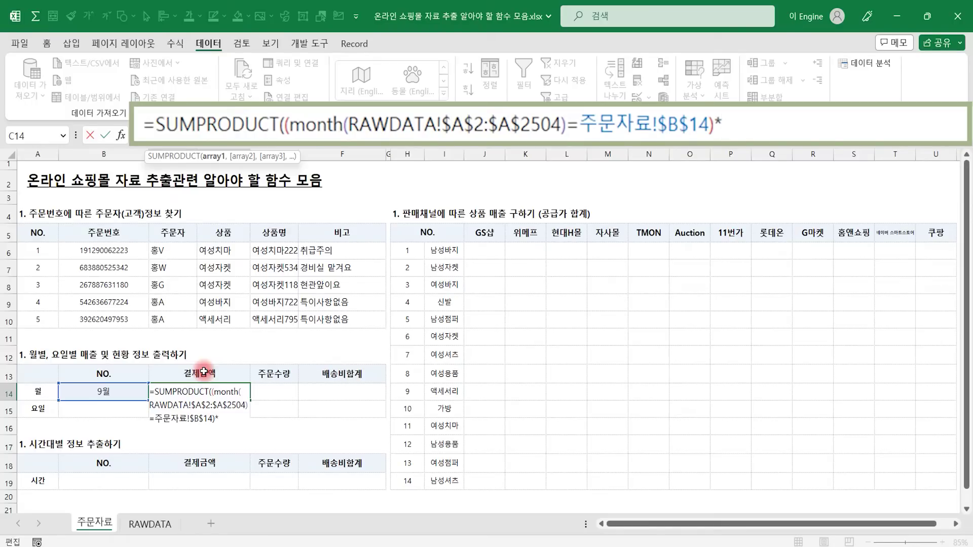
text(()
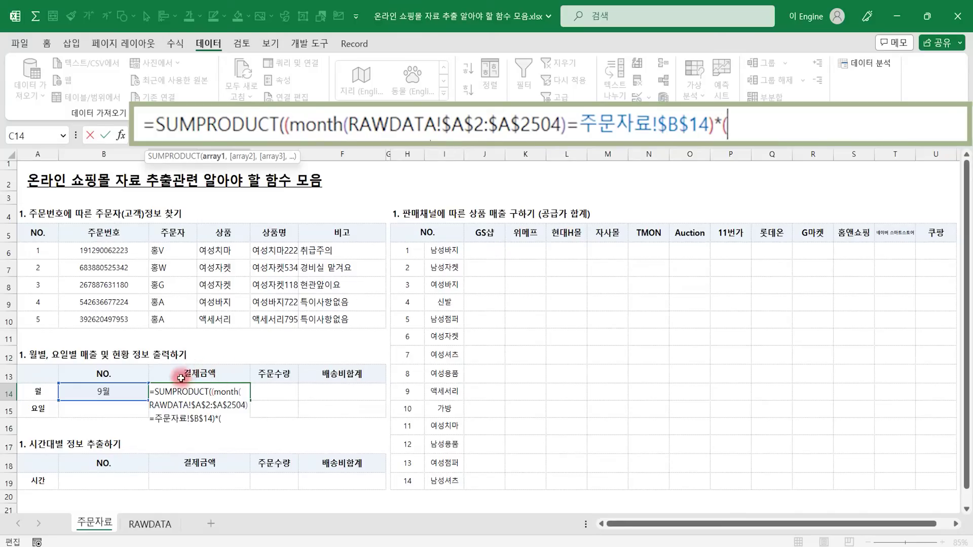
click(152, 525)
drag(966, 492, 967, 168)
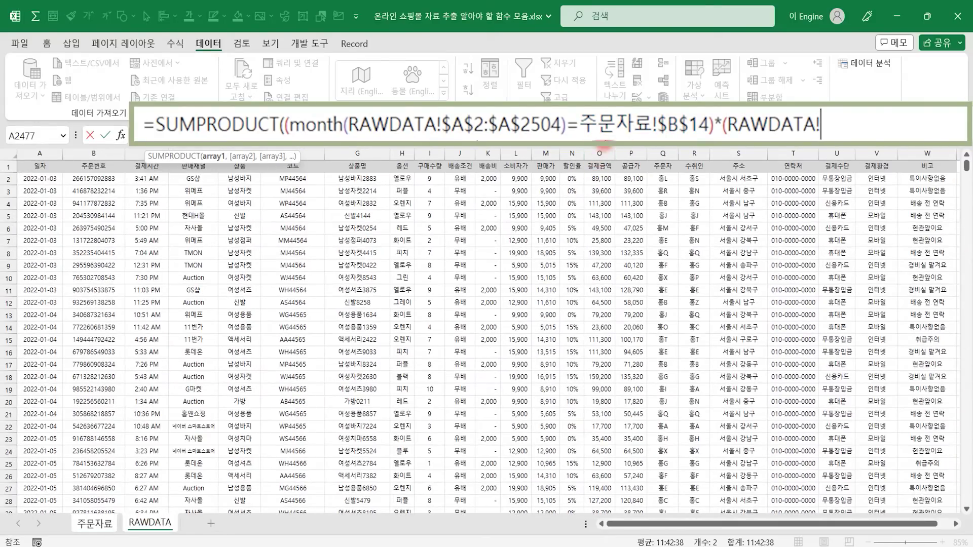
click(601, 178)
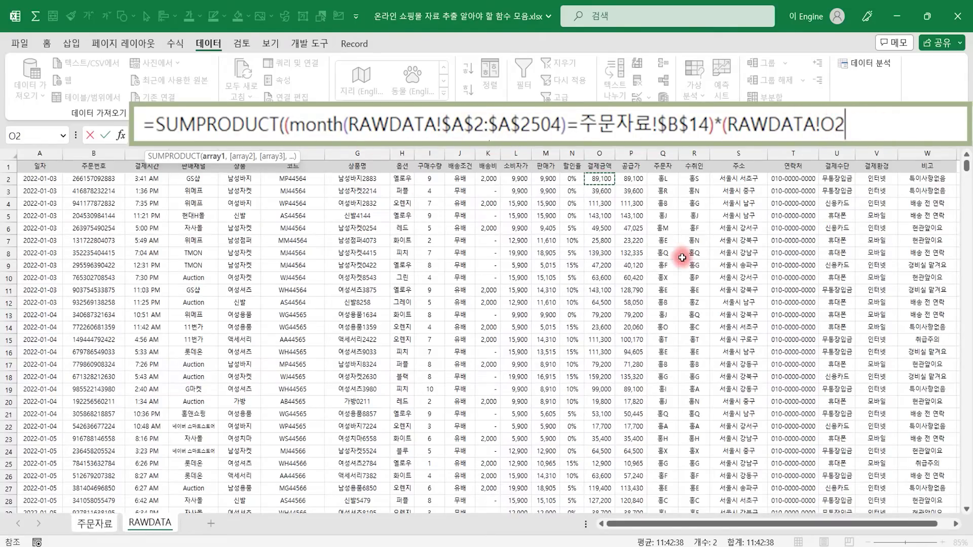
key(ctrl+shift+Down)
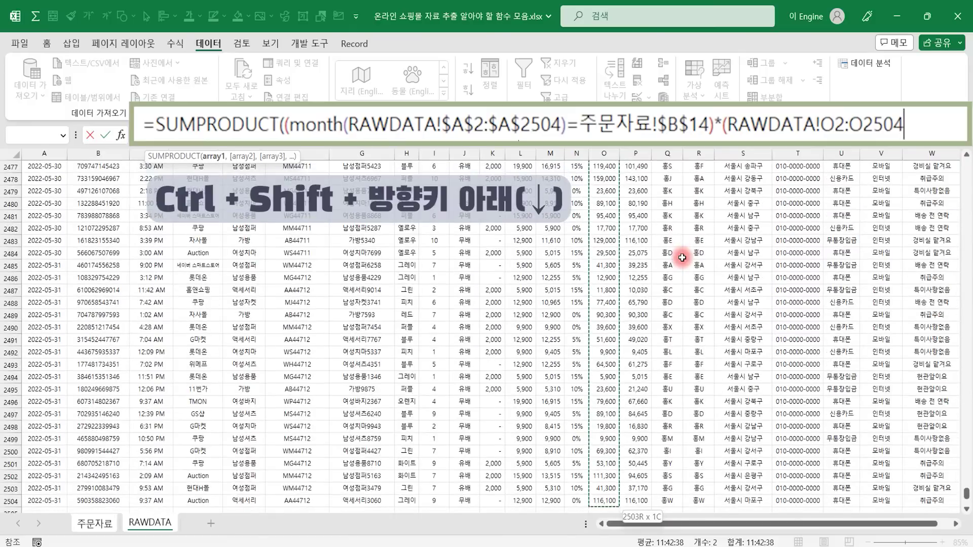
key(F4)
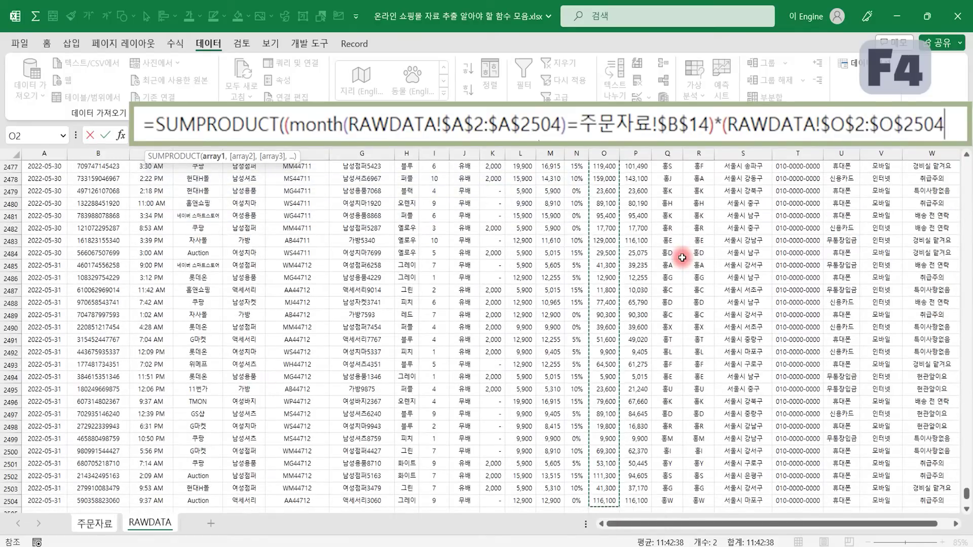
text())
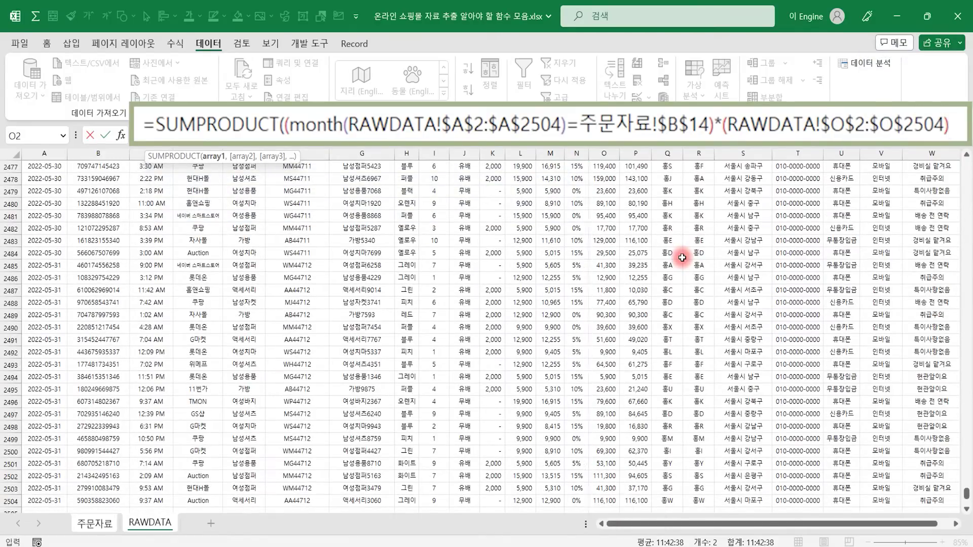
text())
key(Return)
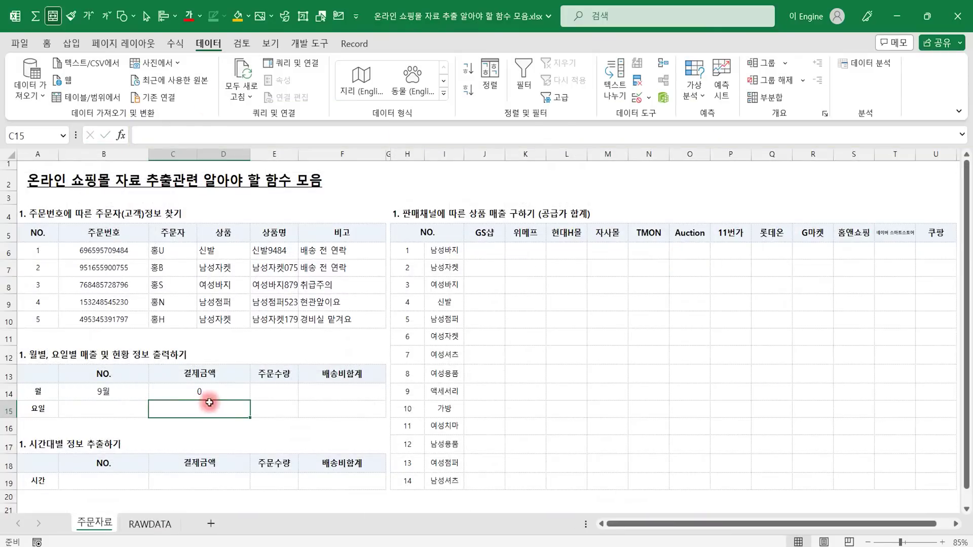
- Check the C14 result against the month in B14, then examine the last dates in column A of RAWDATA
click(200, 393)
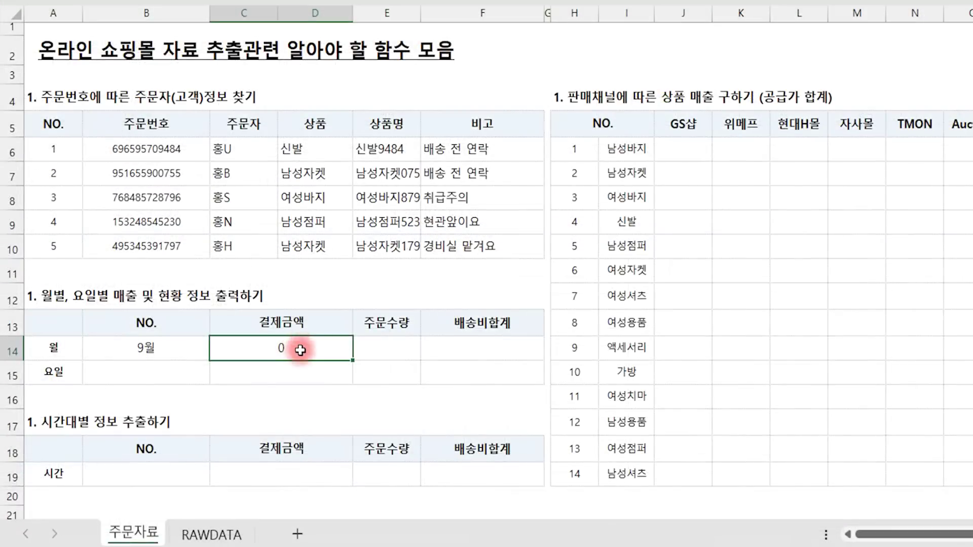
click(178, 344)
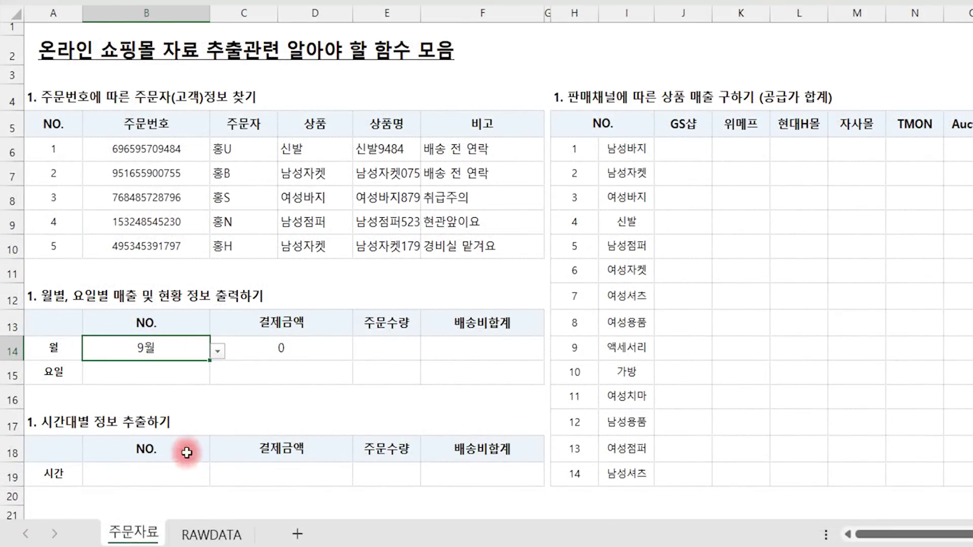
click(205, 530)
key(ctrl+Down)
scroll(87, 398, down, 3)
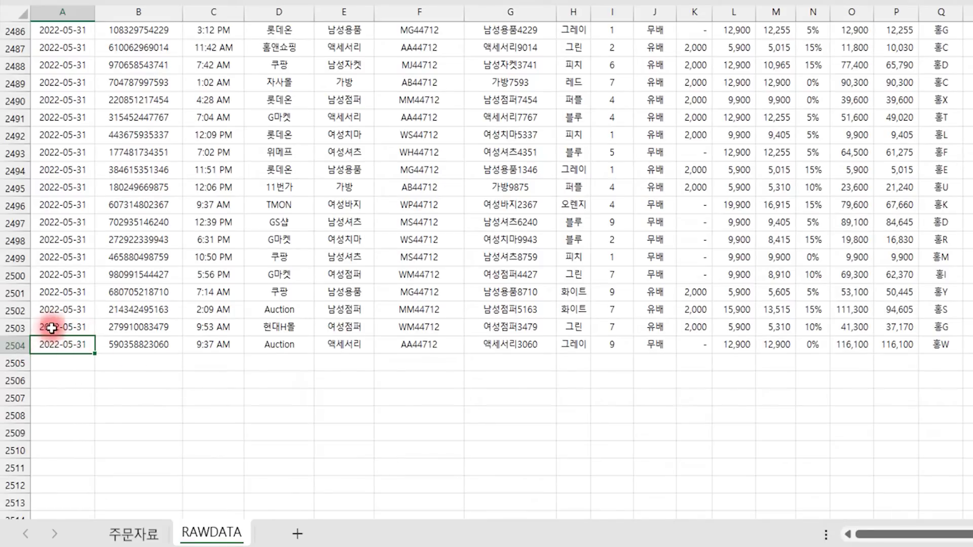
- Set the month in B14 of the 주문자료 sheet to 4 from its list and select the 결제금액 result
click(133, 533)
click(217, 352)
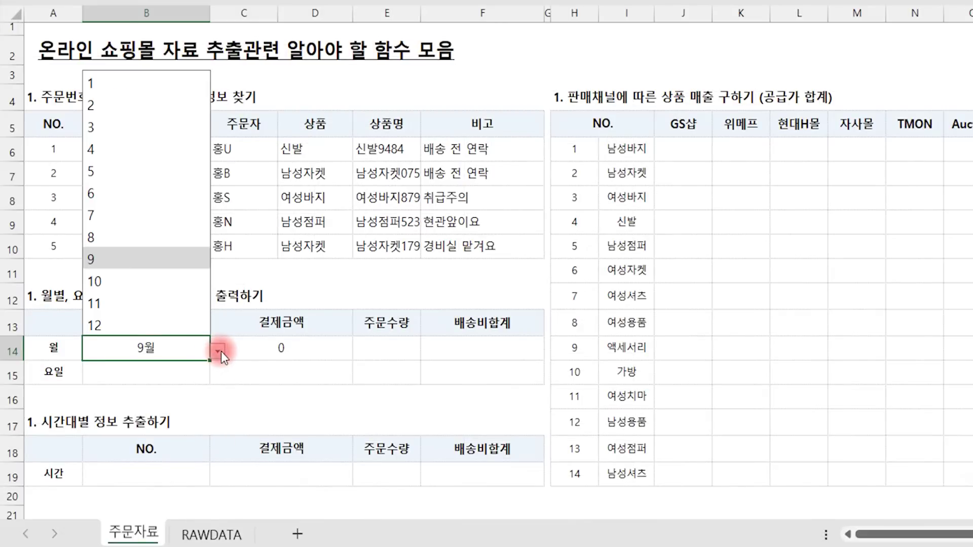
click(98, 147)
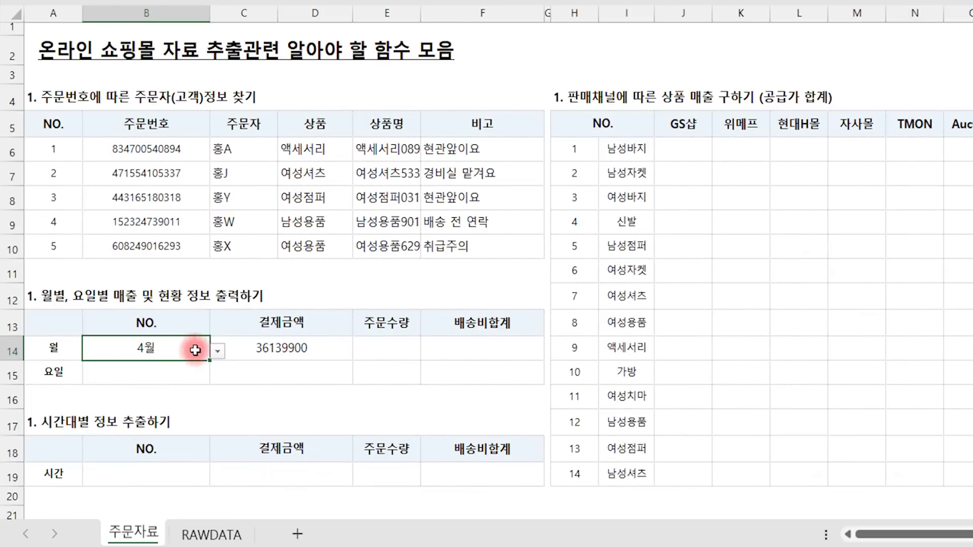
click(295, 342)
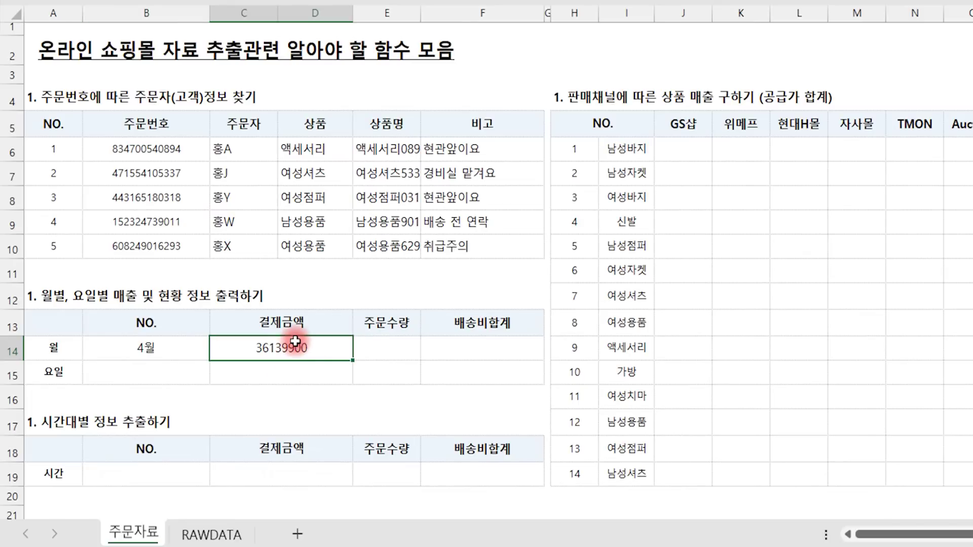
- Add filters to the RAWDATA header row and show only the 4월 dates in the 일자 column
click(209, 535)
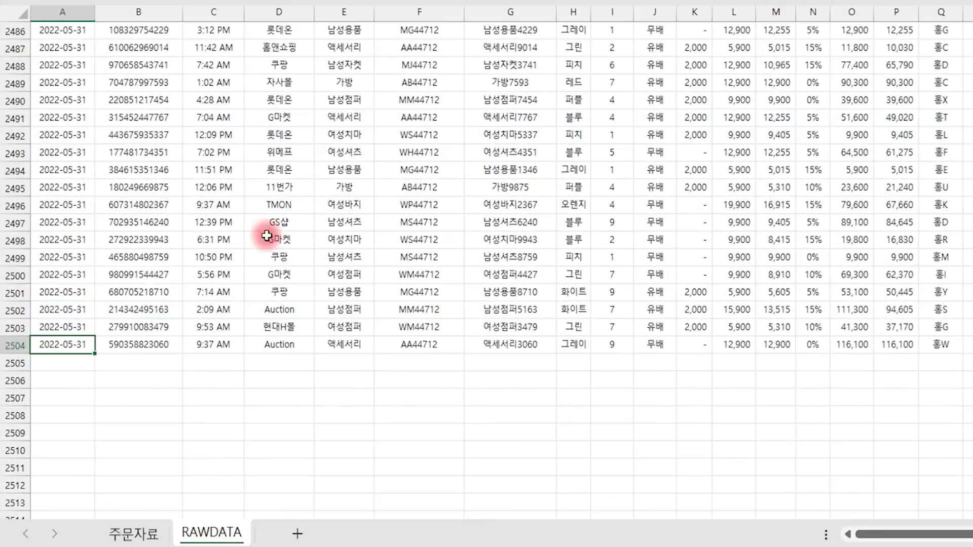
click(494, 206)
key(ctrl+Home)
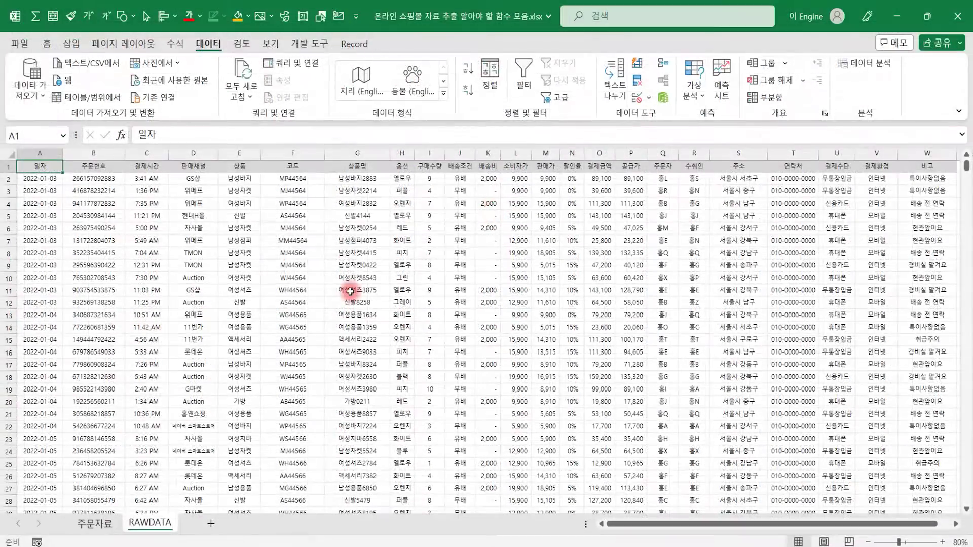
key(ctrl+shift+l)
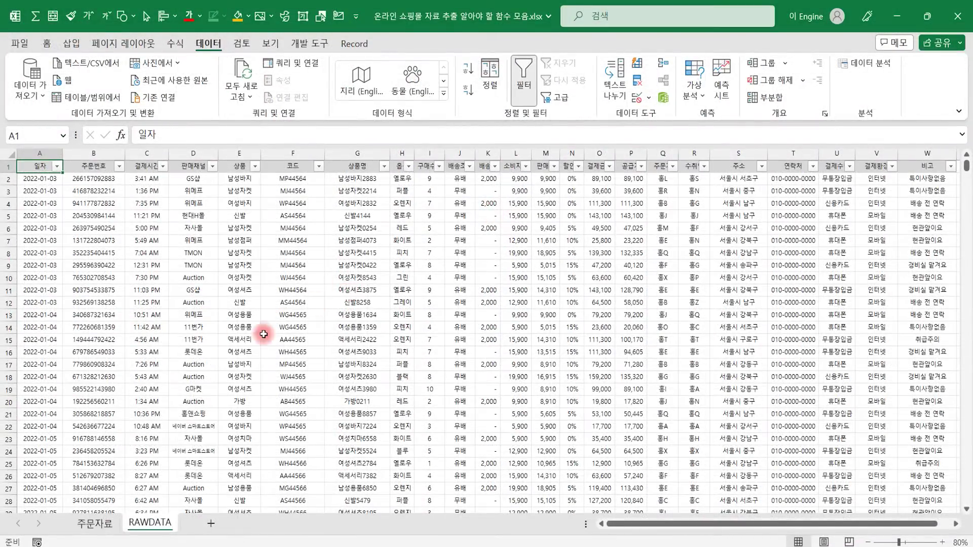
click(147, 315)
click(57, 167)
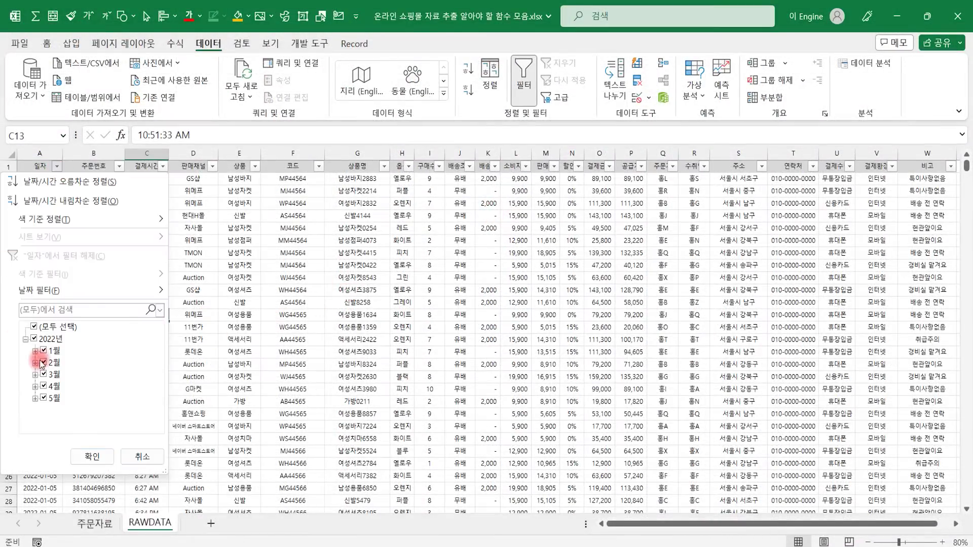
click(34, 339)
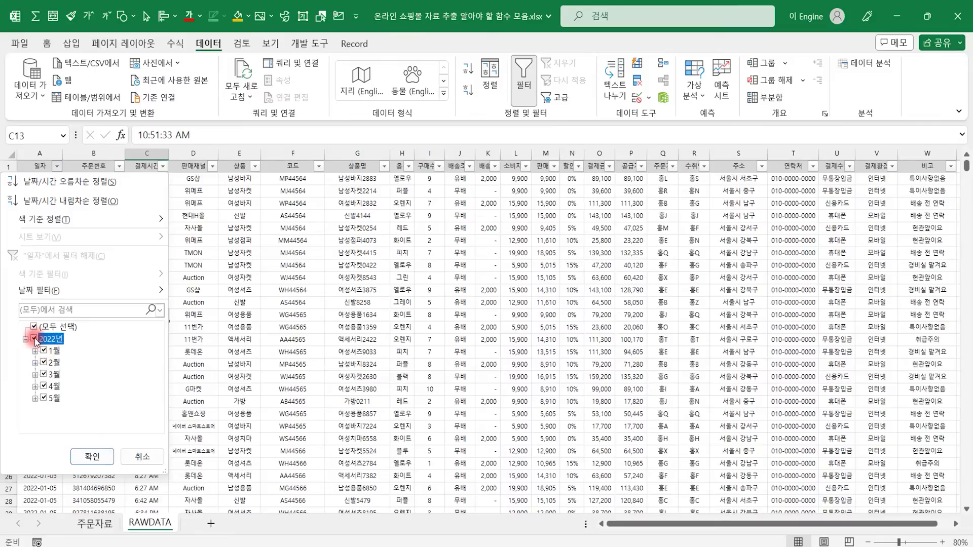
click(44, 387)
click(84, 455)
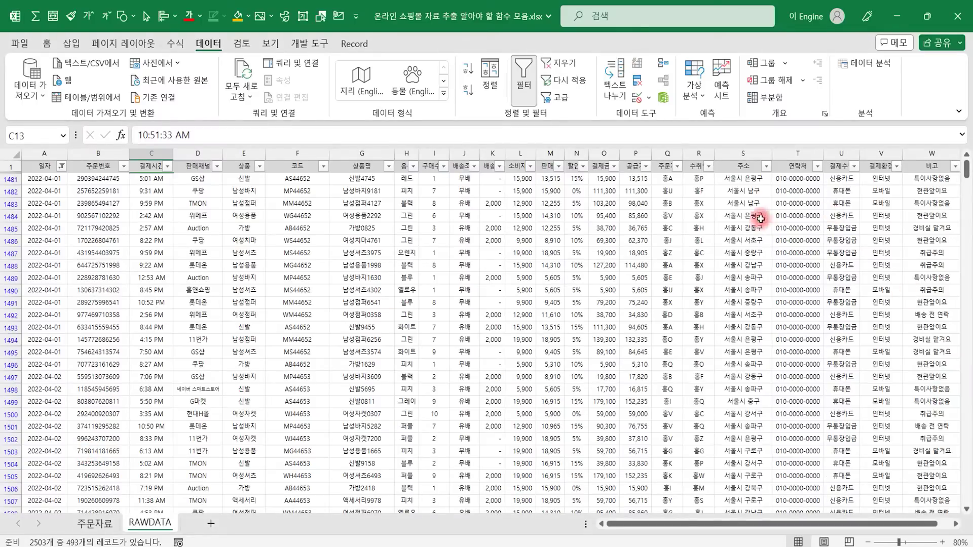
- Check the sum of the filtered 결제금액 values in RAWDATA against the C14 result on the 주문자료 sheet
click(605, 179)
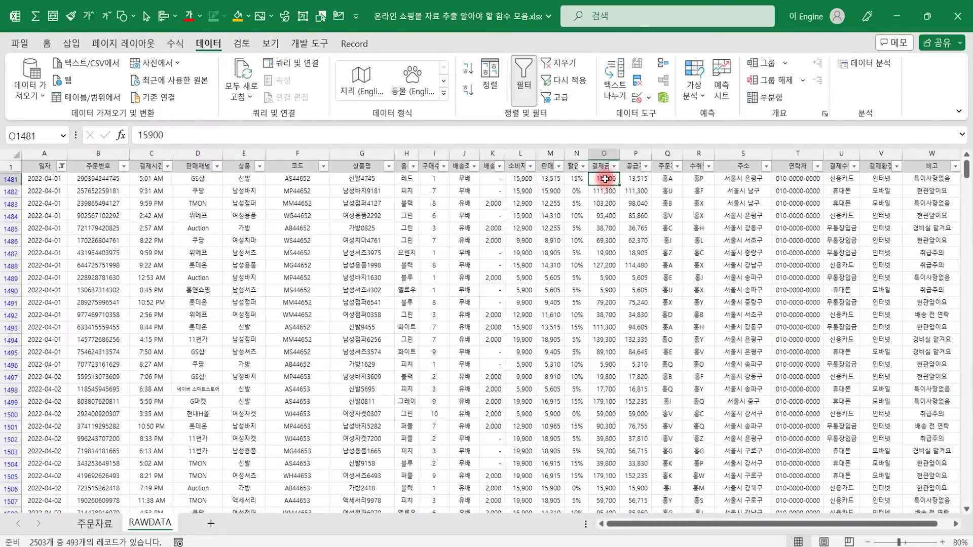
key(ctrl+shift+Down)
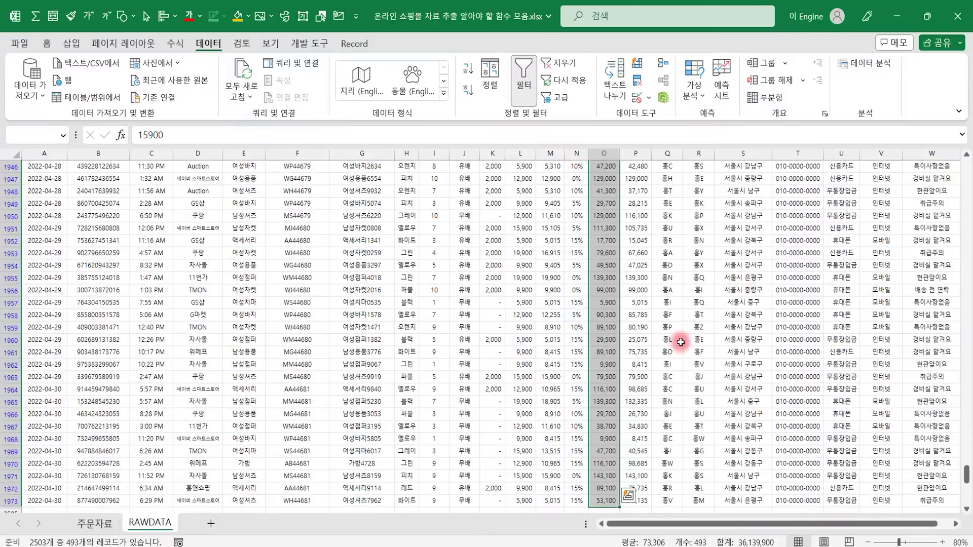
scroll(681, 342, down, 2)
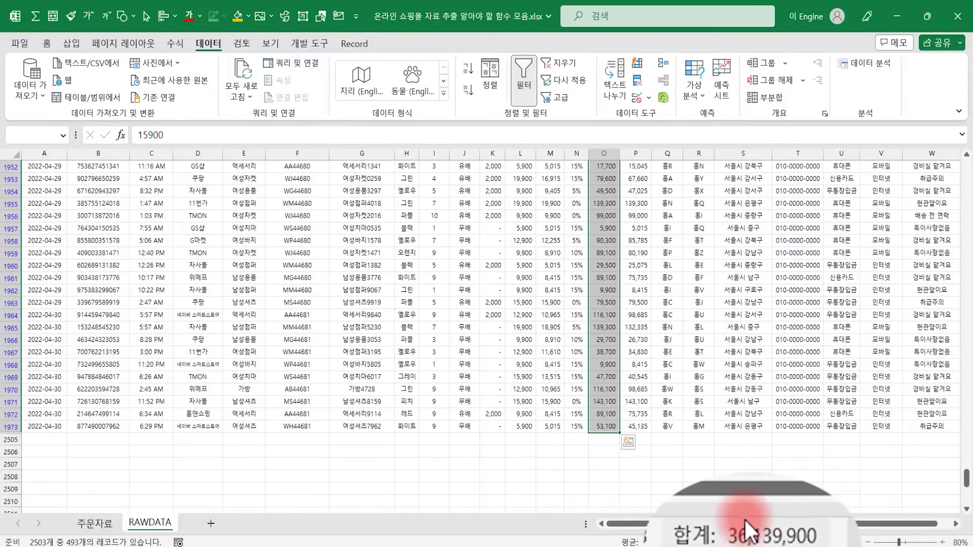
click(97, 525)
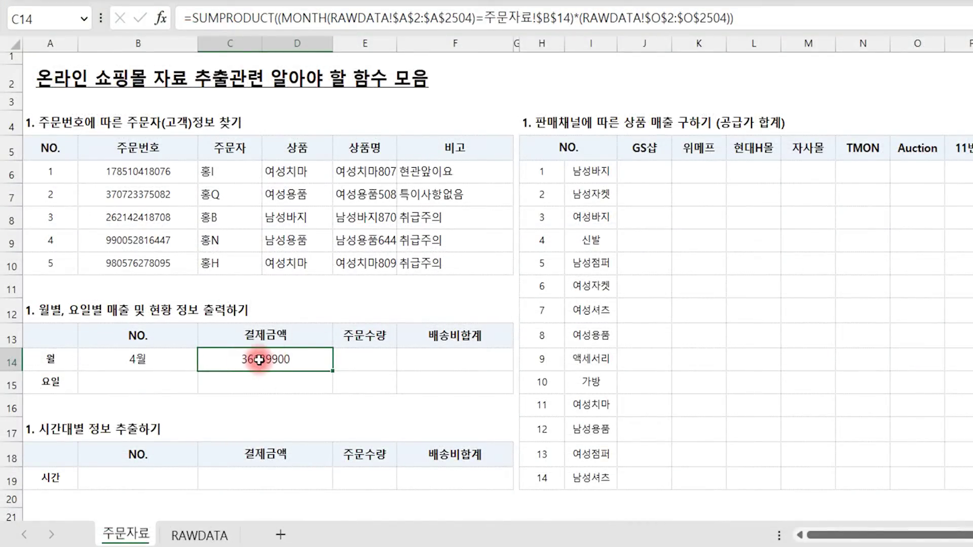
- Copy the SUMPRODUCT formula text from C14 into the 주문수량 cell E14
click(373, 338)
click(456, 339)
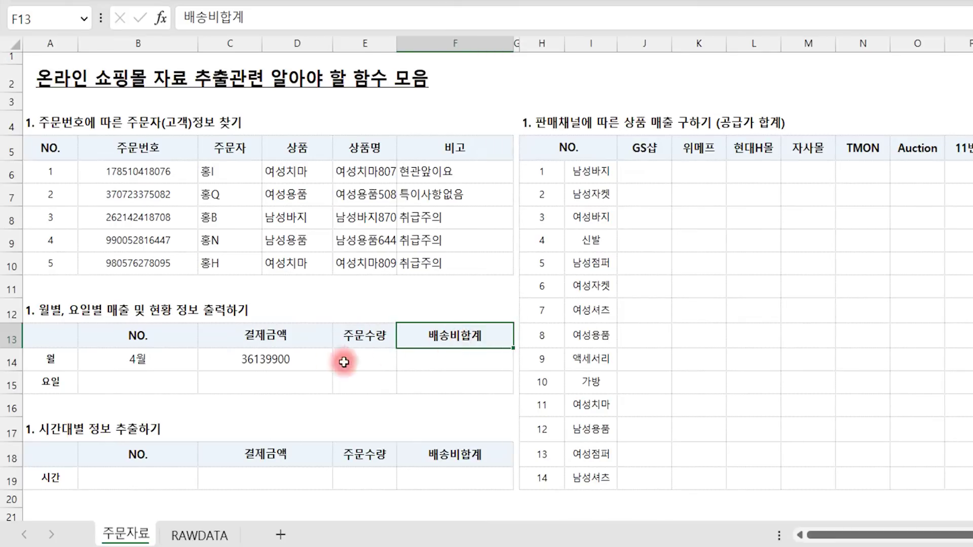
click(327, 357)
click(351, 356)
click(286, 360)
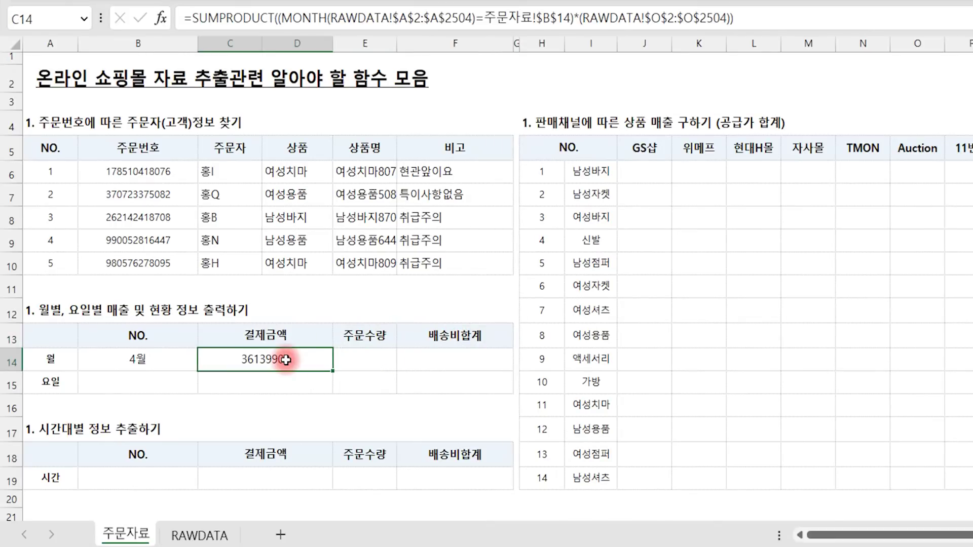
drag(755, 18, 184, 18)
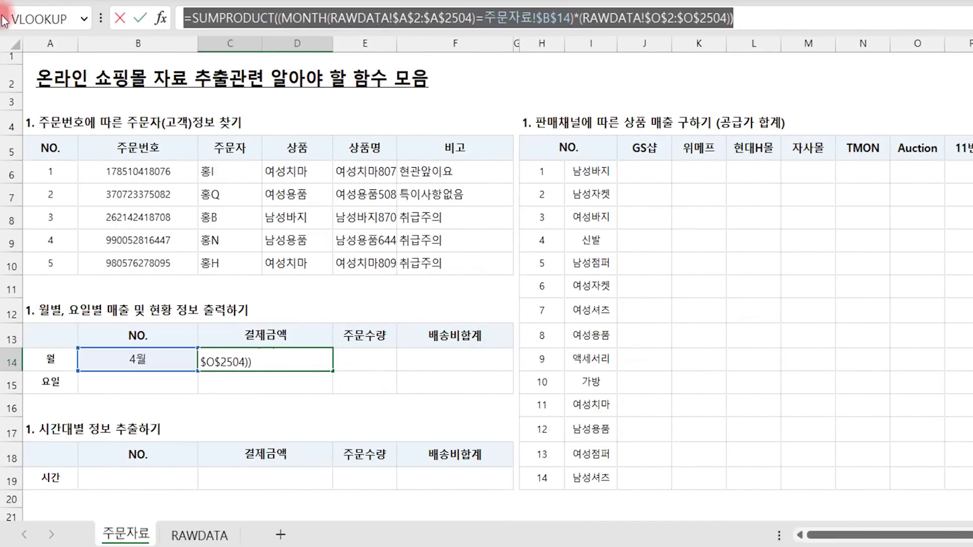
key(ctrl+c)
key(Escape)
click(365, 358)
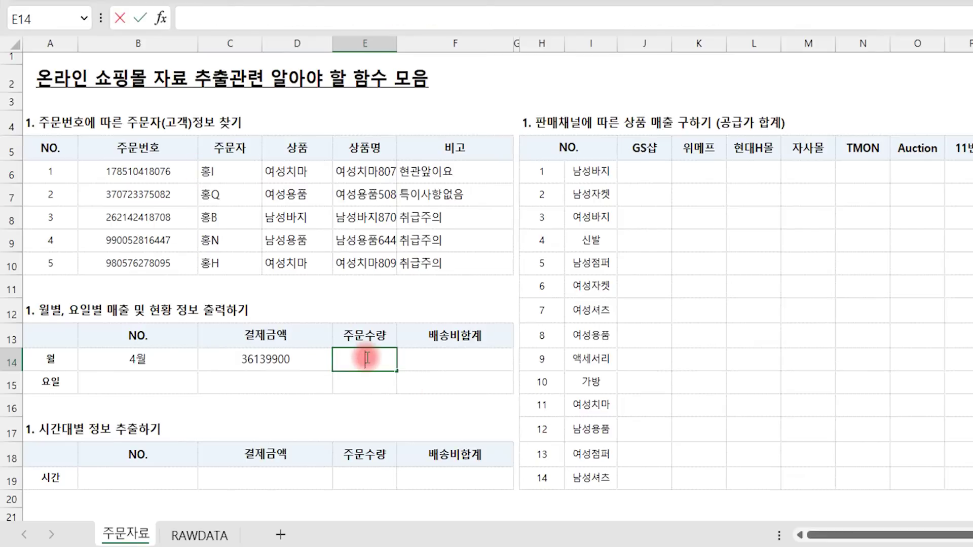
double_click(366, 357)
key(ctrl+v)
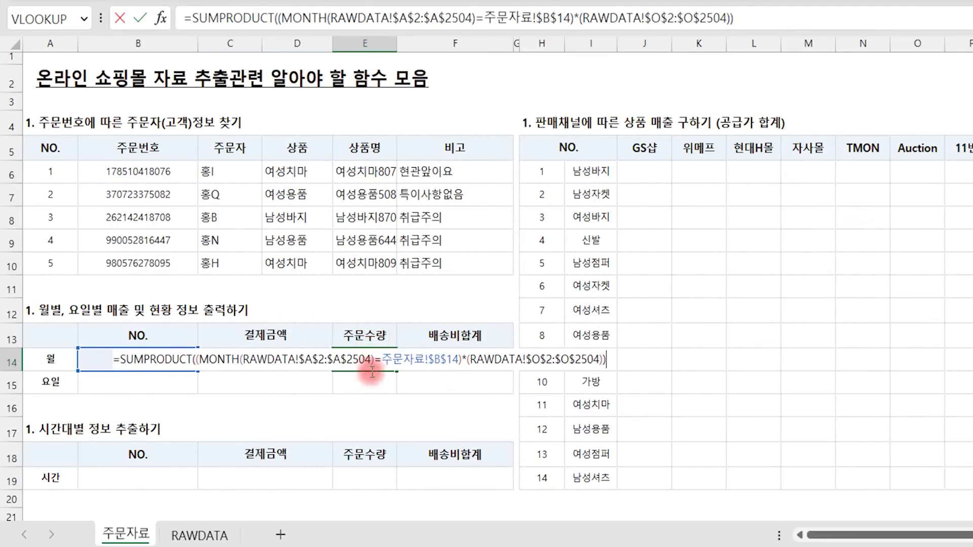
- Delete the 결제금액 range factor from the E14 formula, leaving it ending at the multiplication sign
click(470, 359)
key(Delete)
key(Delete)
key(Delete)
key(Delete)
key(Delete)
key(Delete)
key(Delete)
key(Delete)
key(Delete)
key(Delete)
key(Delete)
key(Delete)
key(Delete)
key(Delete)
key(Delete)
key(Delete)
key(Delete)
key(Delete)
key(Delete)
key(Delete)
key(Delete)
key(Delete)
key(Delete)
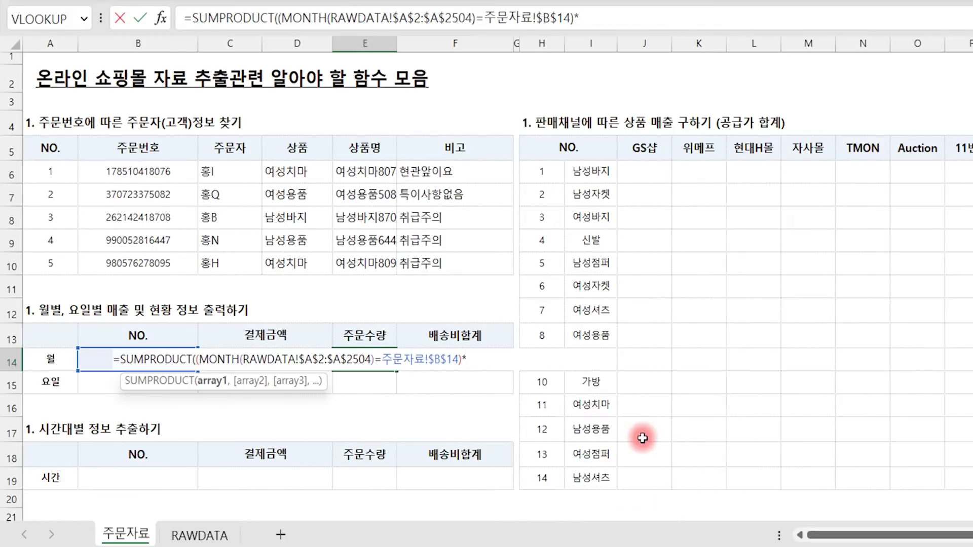
- Multiply the month condition by the 구매수량 column range of RAWDATA, made absolute as $I$1481:$I$1973
click(195, 534)
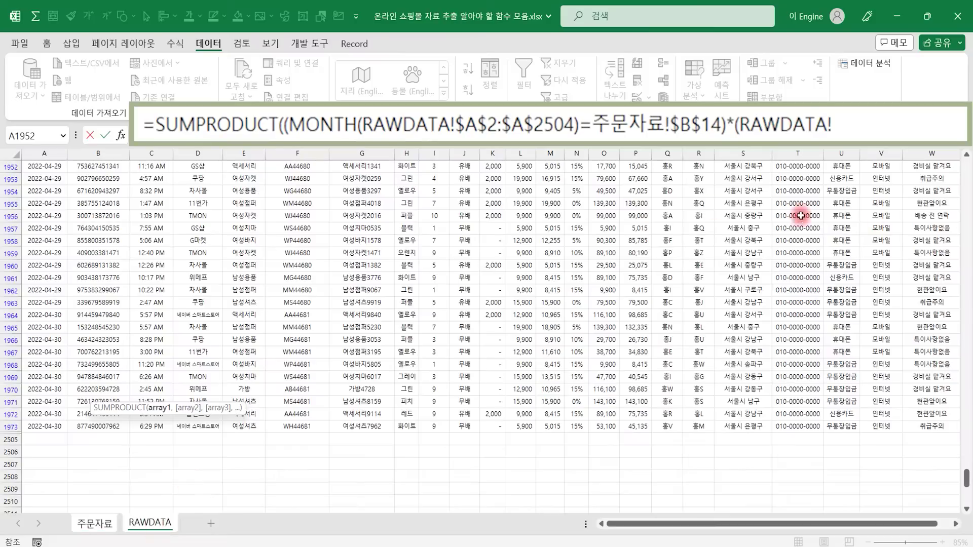
drag(967, 479, 971, 120)
click(434, 178)
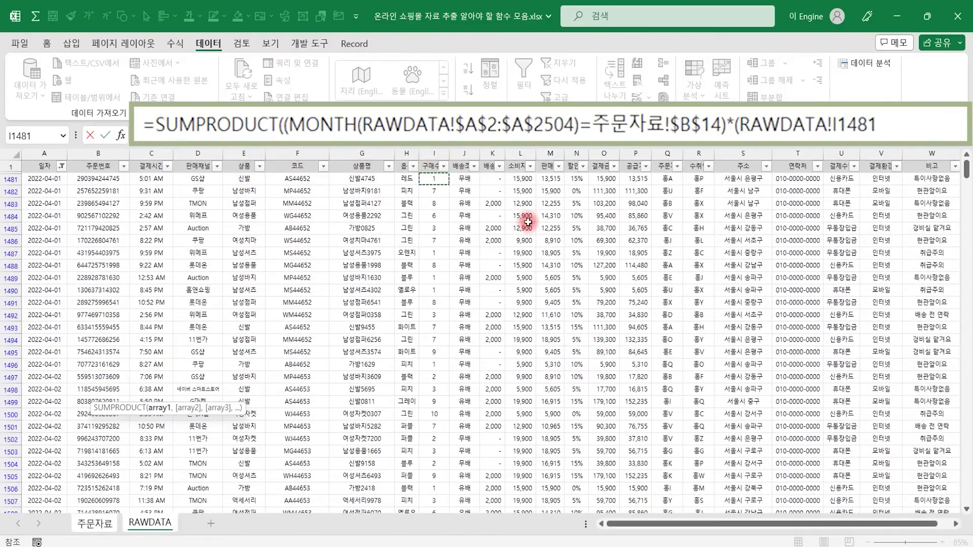
key(ctrl+shift+Down)
key(F4)
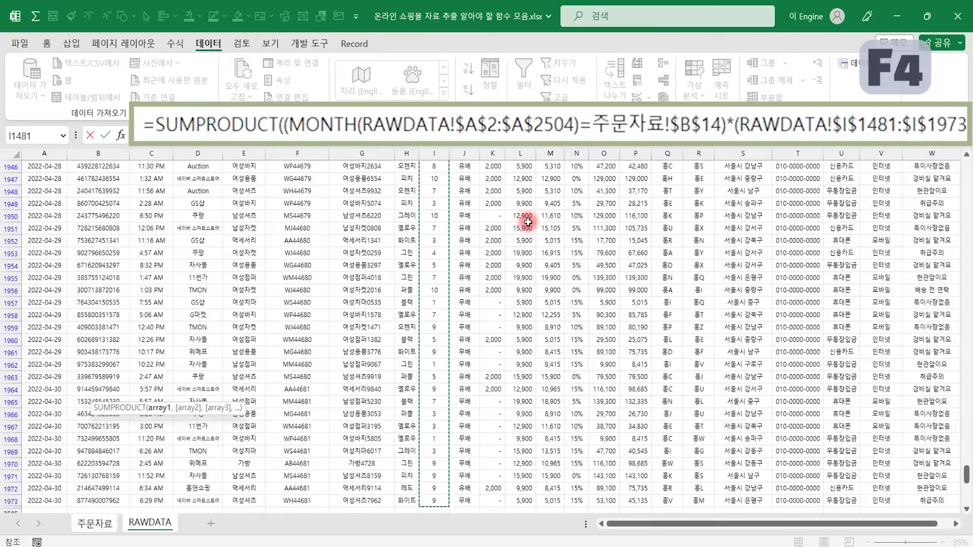
- Correct the 구매수량 range to RAWDATA!$I$2:$I$2504, close the parentheses and complete the E14 formula
drag(967, 474, 966, 168)
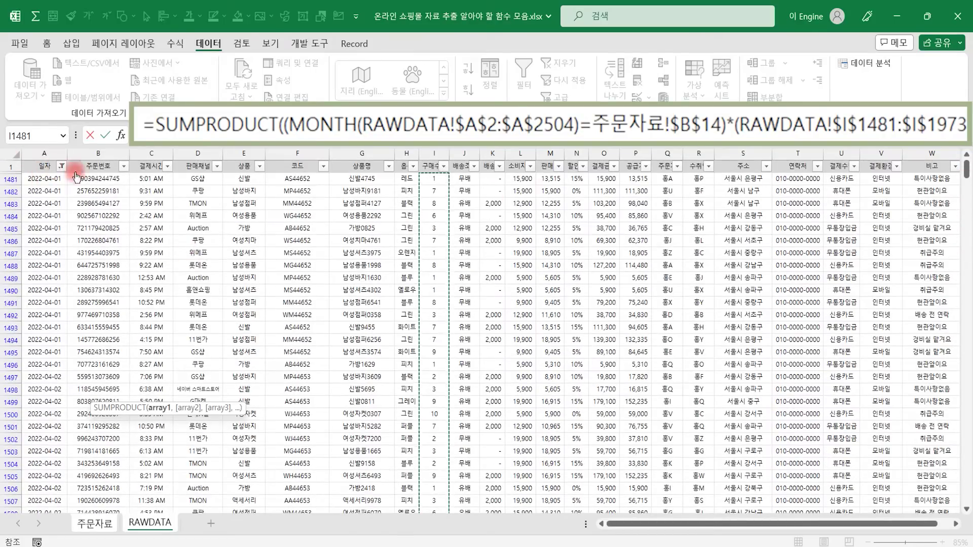
click(900, 124)
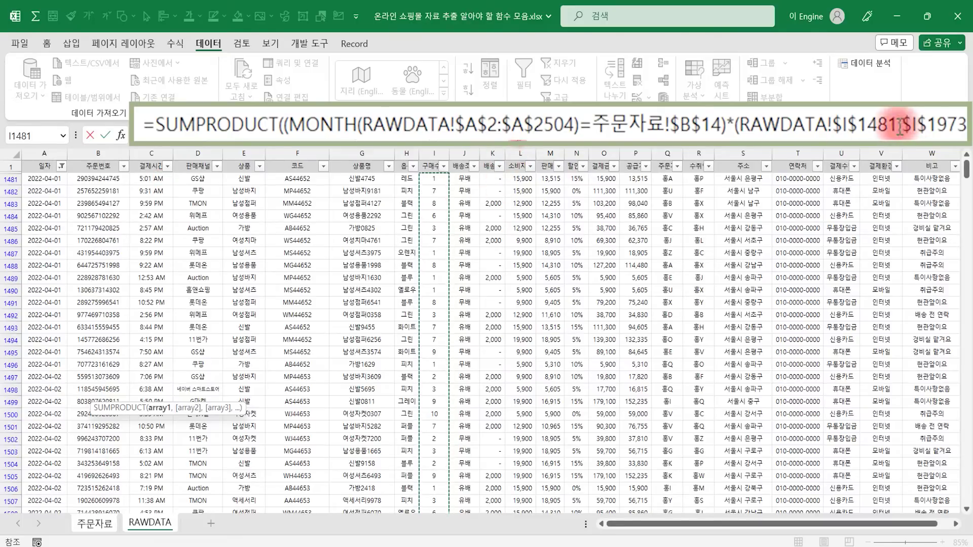
key(BackSpace)
key(BackSpace)
key(BackSpace)
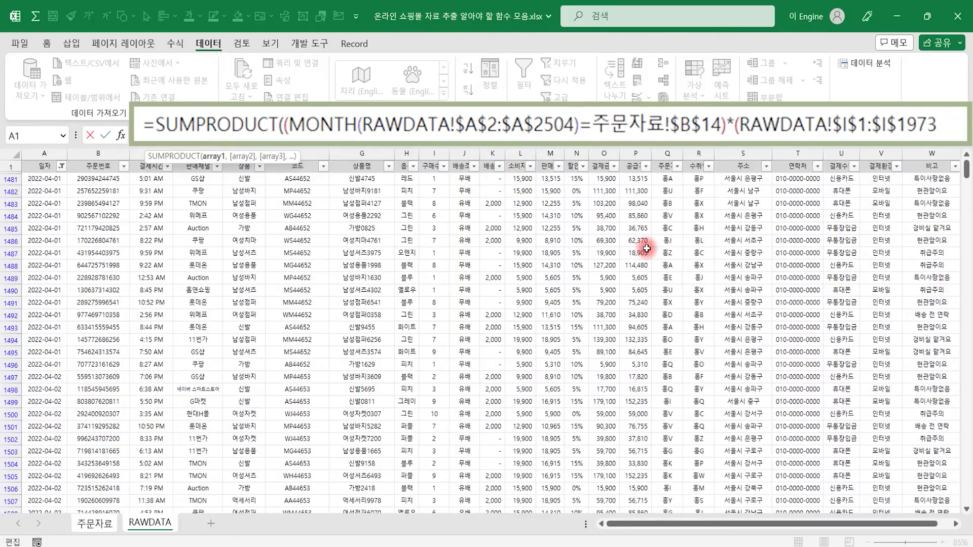
key(BackSpace)
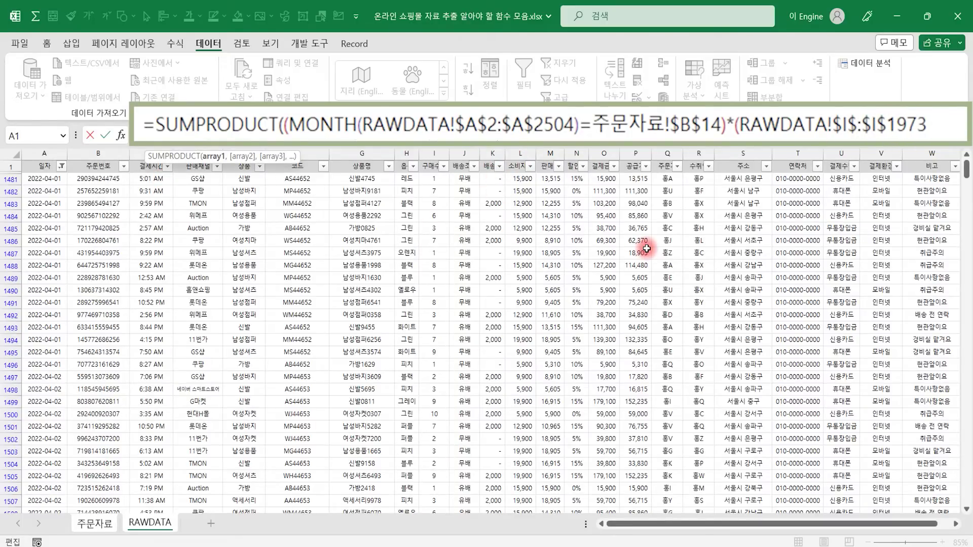
text(2)
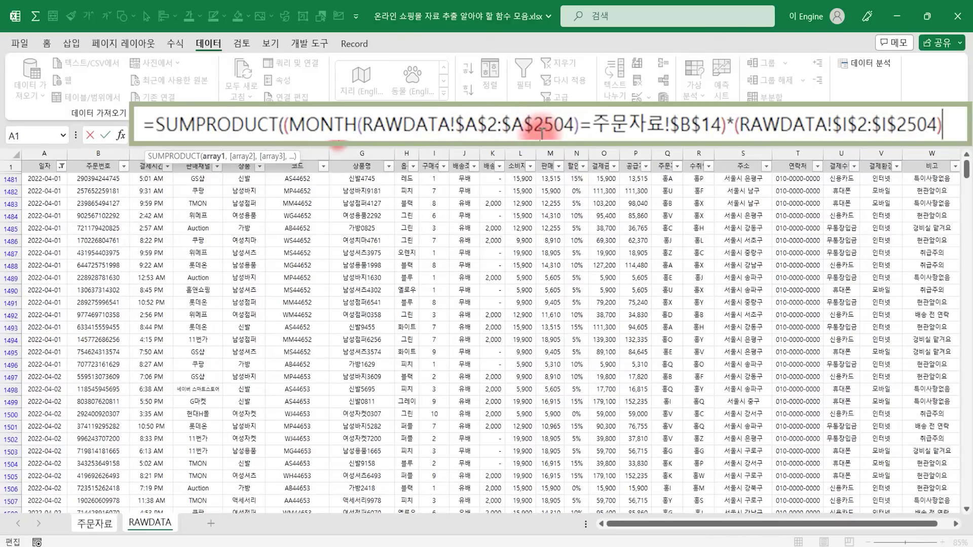
key(Return)
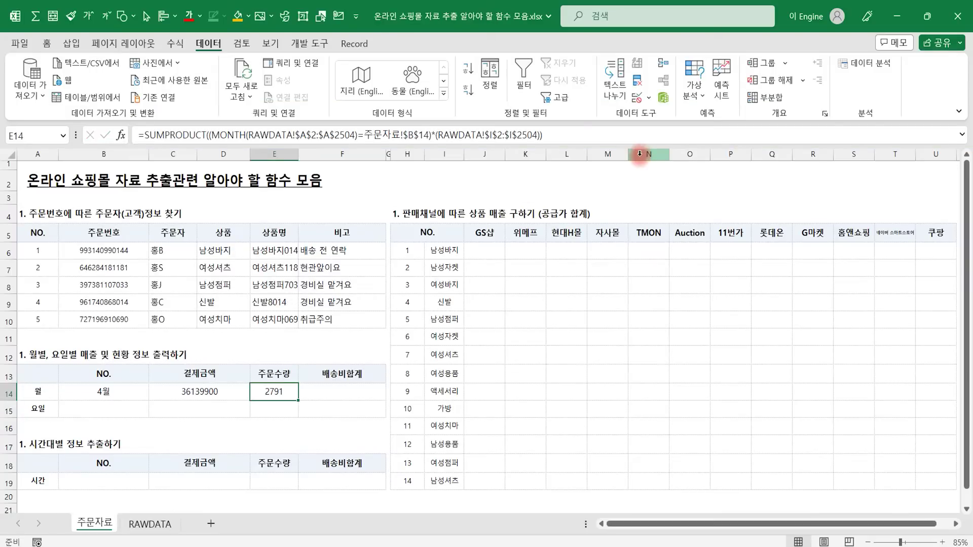
- Remove the filter from RAWDATA so all order rows are shown, and return to the 주문자료 sheet
drag(560, 137, 250, 366)
click(343, 389)
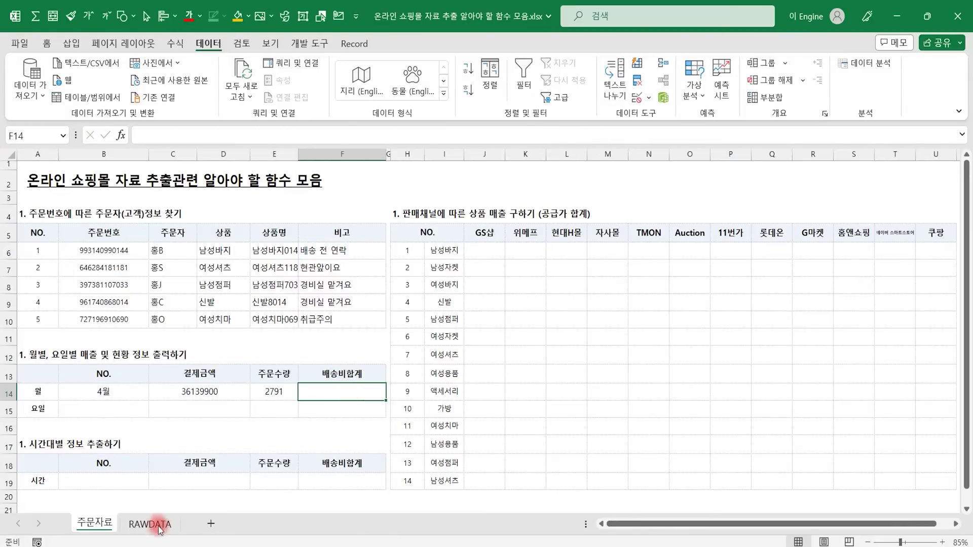
click(154, 524)
click(315, 257)
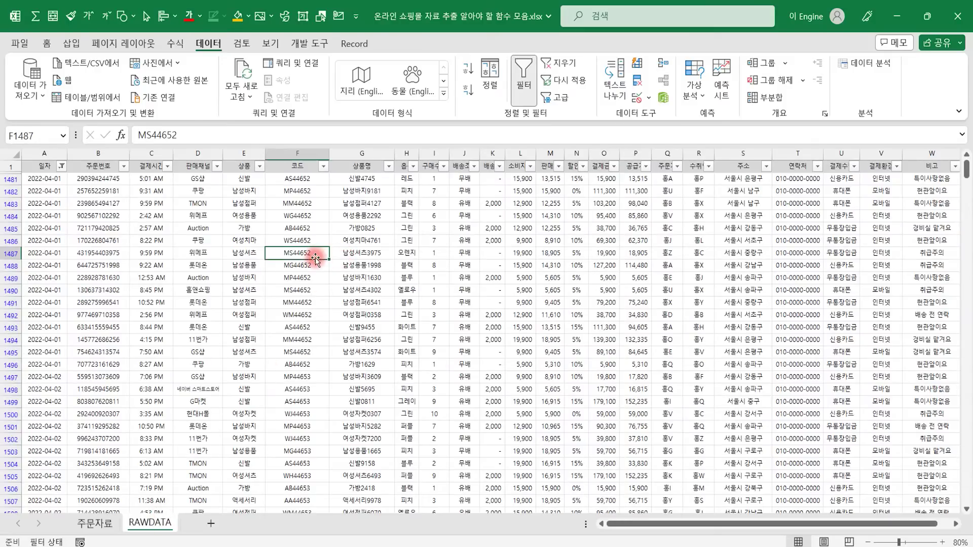
key(ctrl+shift+l)
click(240, 303)
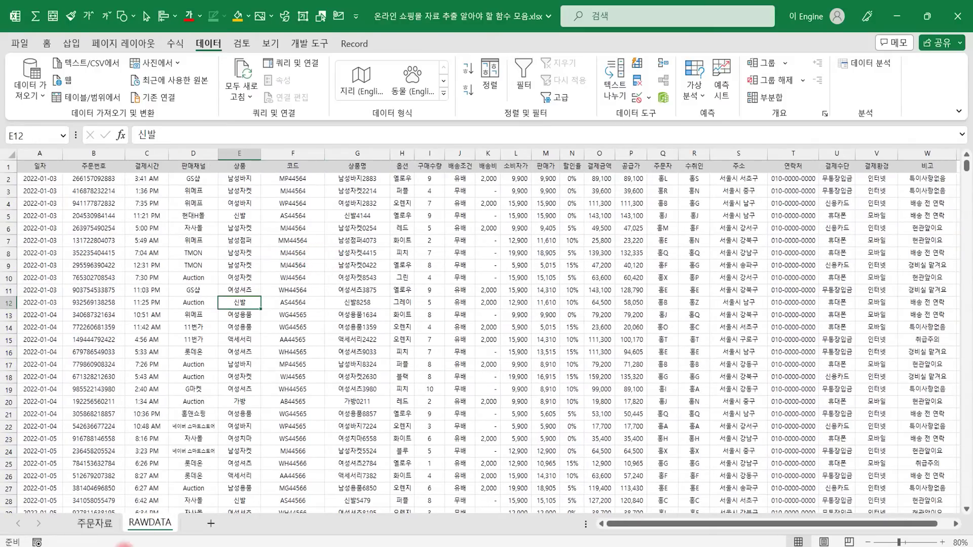
click(94, 523)
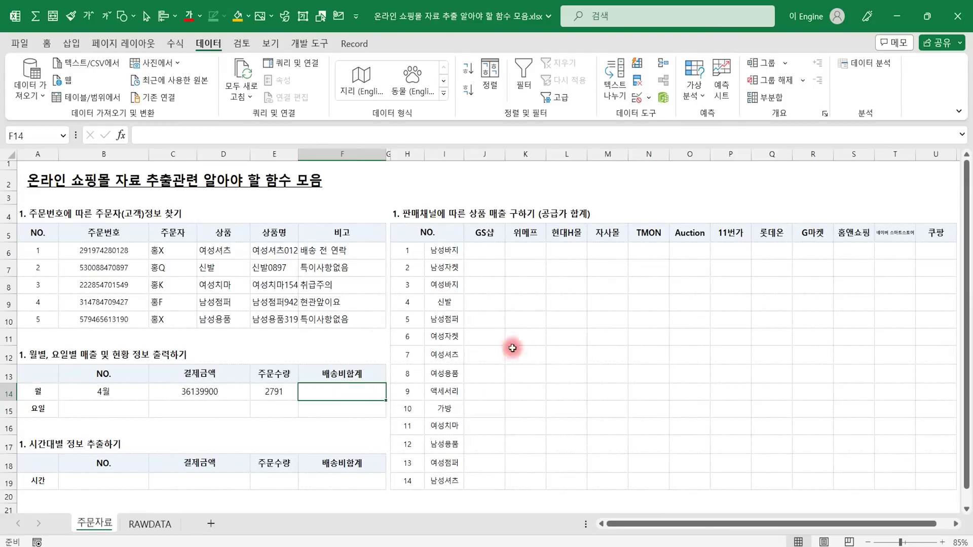
- Copy the SUMPRODUCT formula text from E14 into the 배송비합계 cell F14
click(285, 394)
drag(577, 135, 7, 115)
key(ctrl+c)
key(Escape)
double_click(347, 391)
key(ctrl+v)
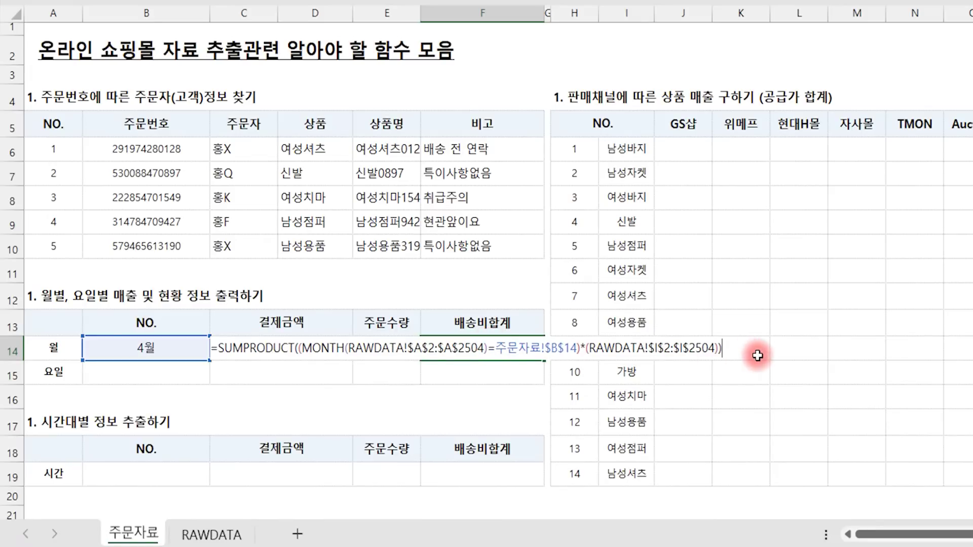
- Delete the RAWDATA!$I$2:$I$2504 reference and its closing parentheses from the F14 formula, keeping the opening parenthesis after the multiplication sign
key(Left)
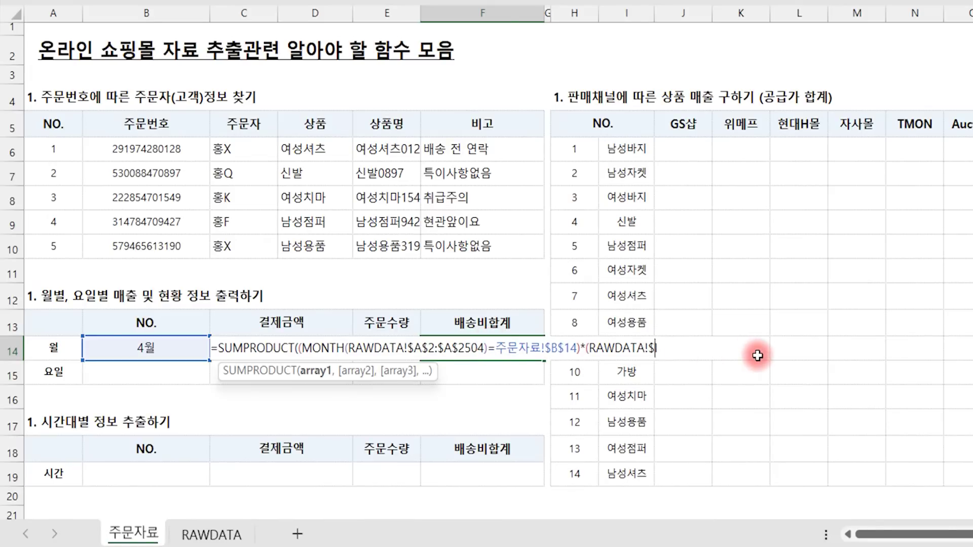
key(BackSpace)
key(BackSpace)
key(BackSpace)
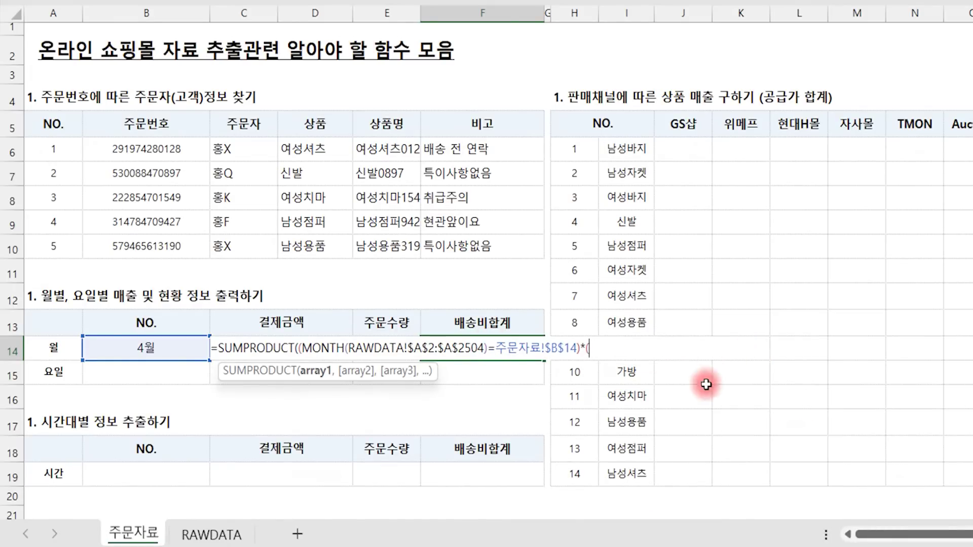
- Complete the 배송비합계 formula in F14 with the 배송비 range RAWDATA!K2:K2504 and its closing parentheses
click(211, 535)
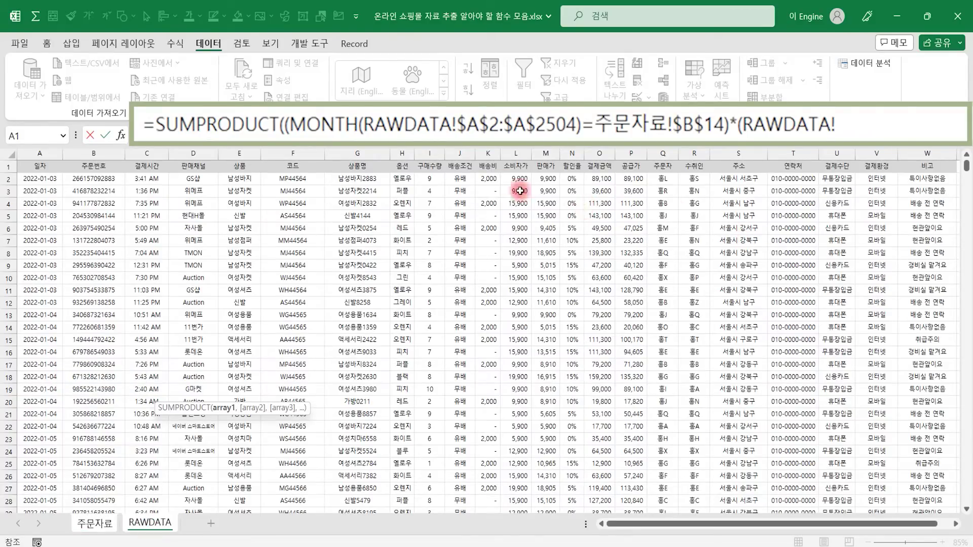
drag(487, 177, 481, 228)
click(932, 123)
key(BackSpace)
text(2504)
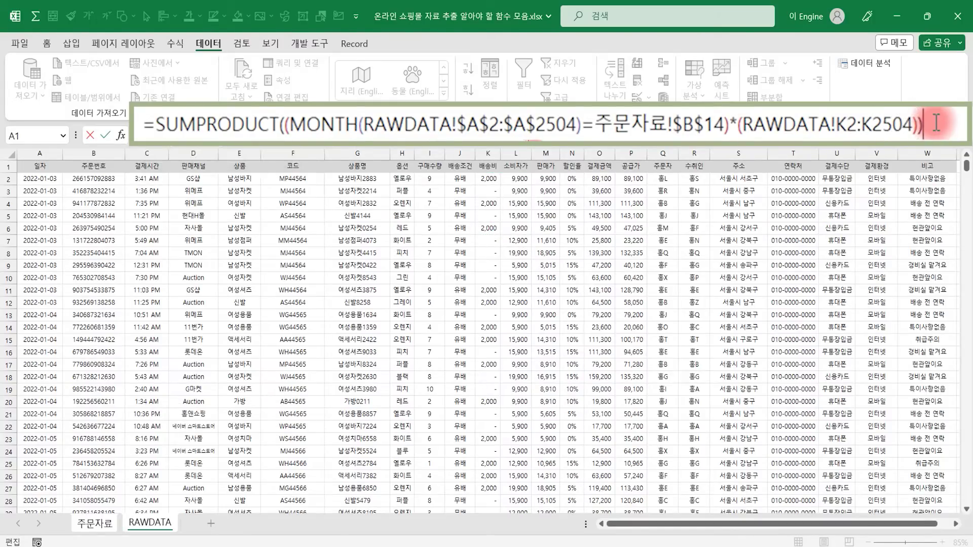
key(Return)
key(Up)
key(Left)
key(Left)
key(Left)
key(Left)
key(Left)
key(Right)
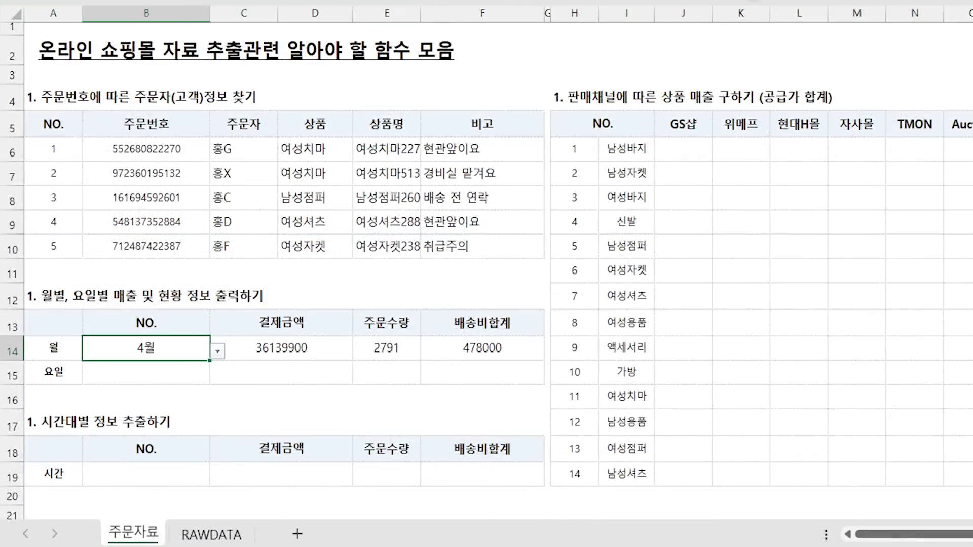
key(Down)
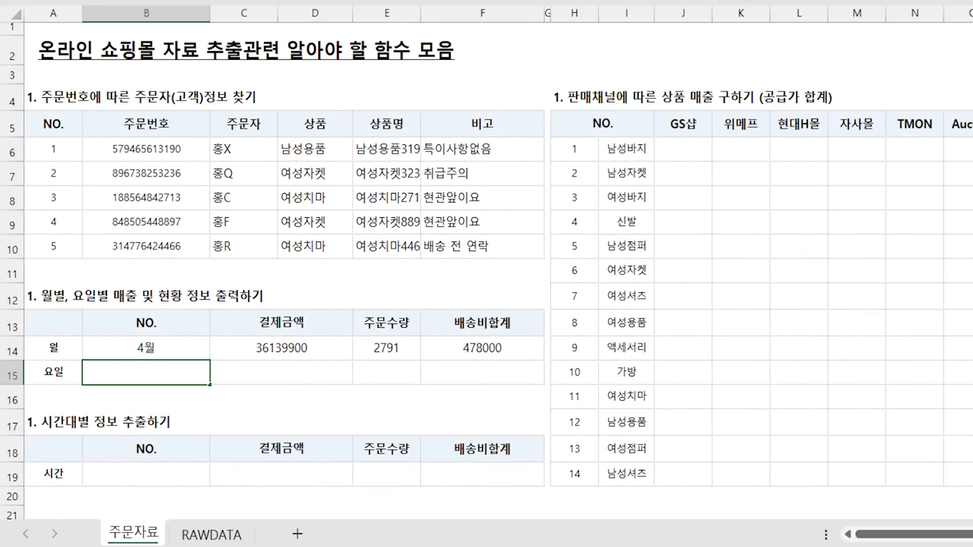
- Begin a SUMPRODUCT formula in the 요일 결제금액 cell C15, using WEEKDAY on the absolute date range RAWDATA!$A$2:$A$2504
click(281, 373)
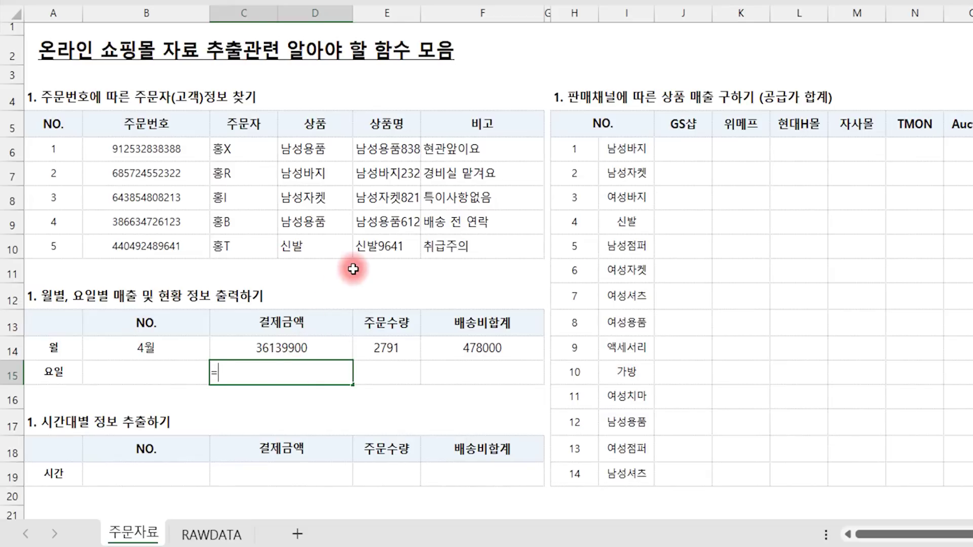
text(sump)
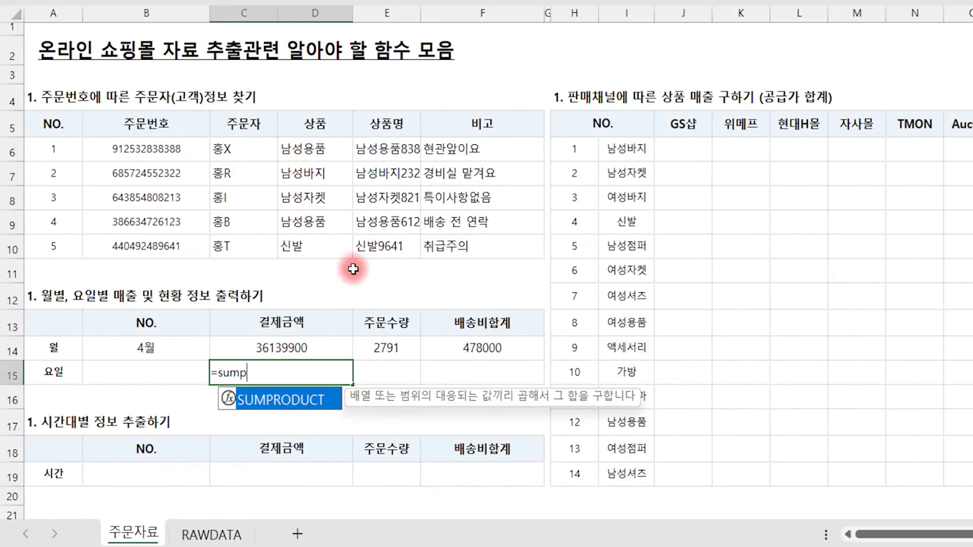
key(Tab)
text((weekday()
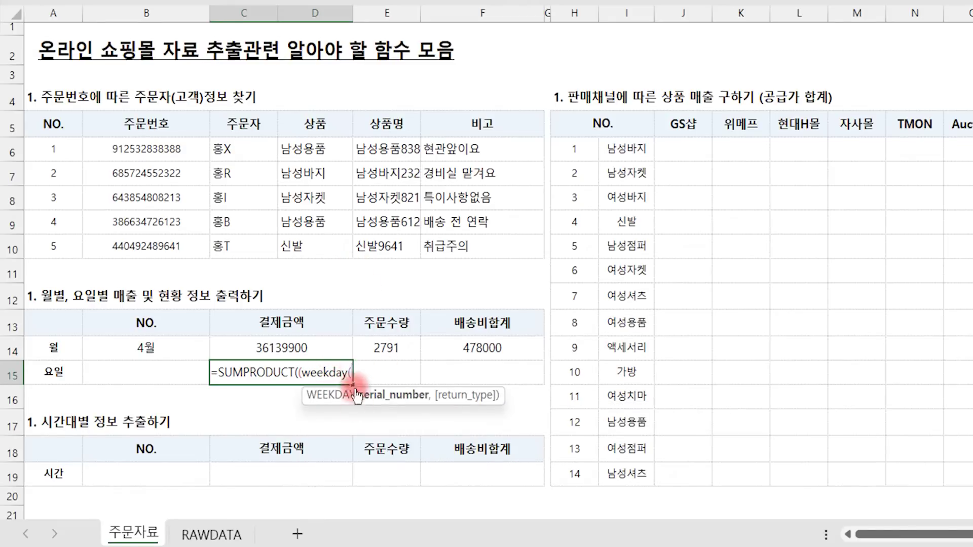
click(212, 534)
click(41, 178)
key(ctrl+Up)
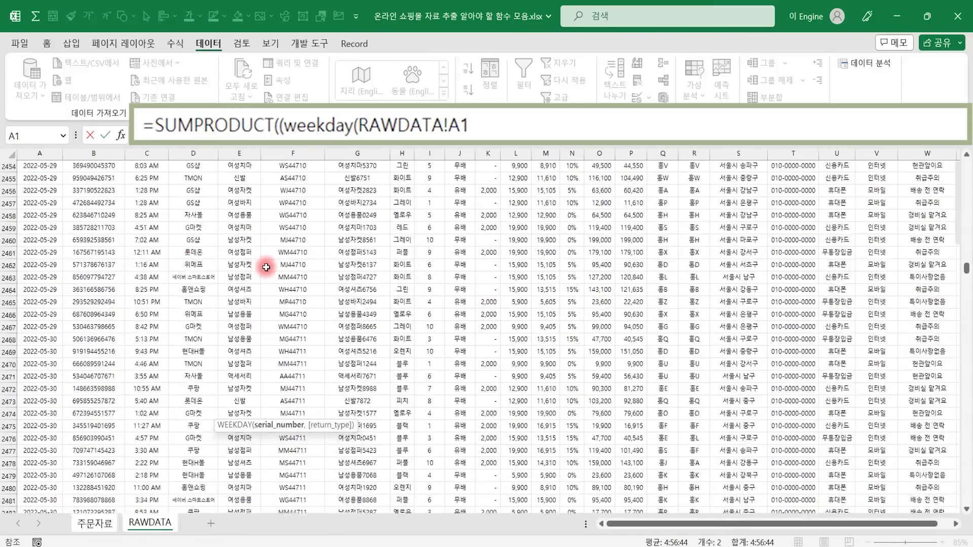
key(Down)
key(ctrl+shift+Down)
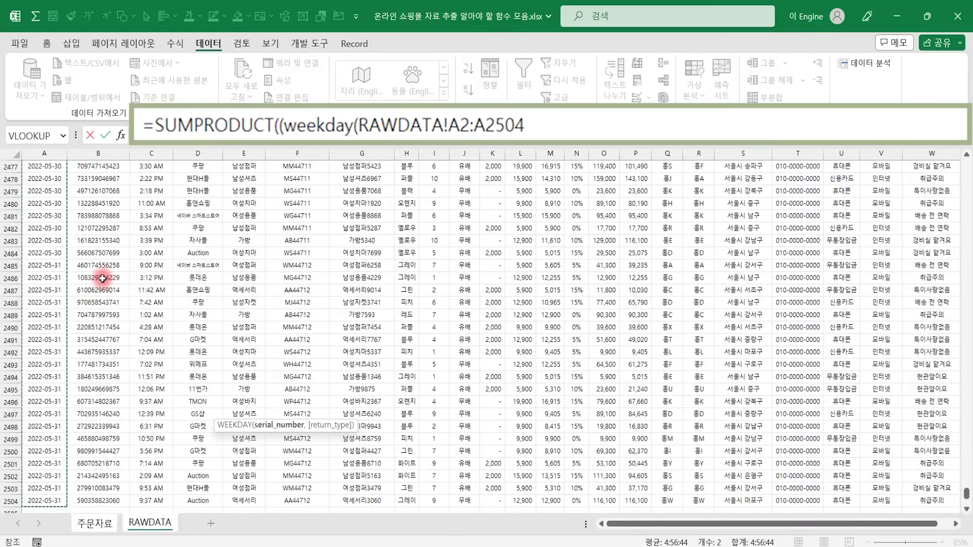
key(F4)
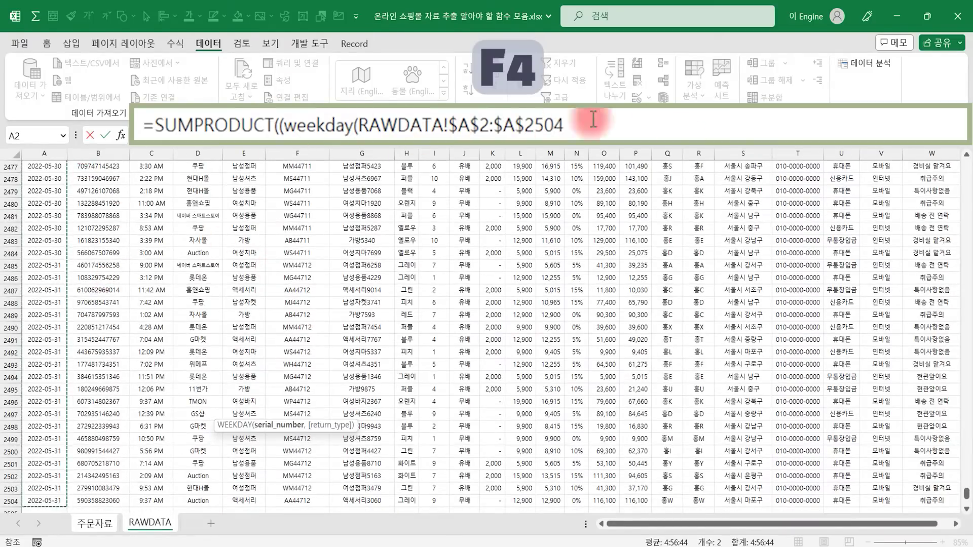
- Set the WEEKDAY return type to 2 (Monday 1 to Sunday 7) and compare the result with the absolute cell 주문자료!$B$15
text(,)
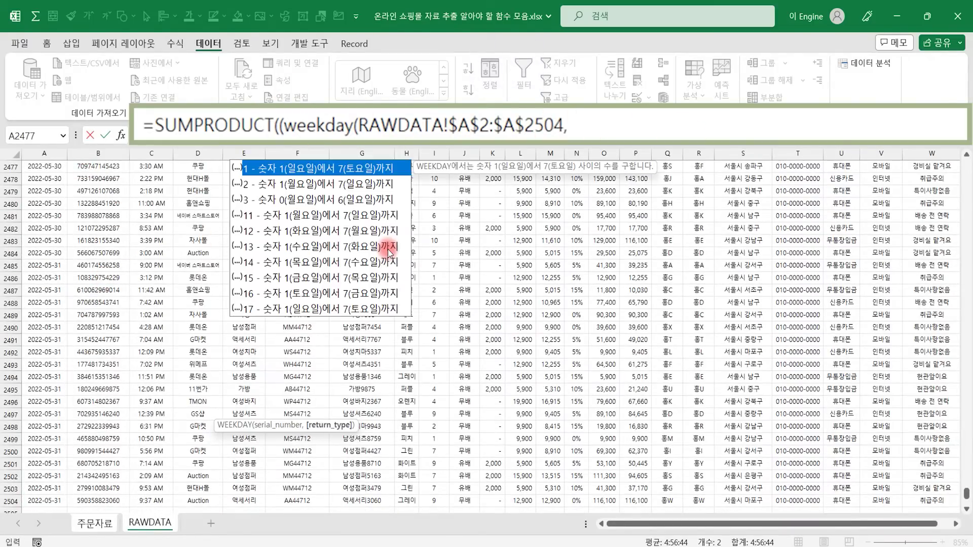
click(282, 185)
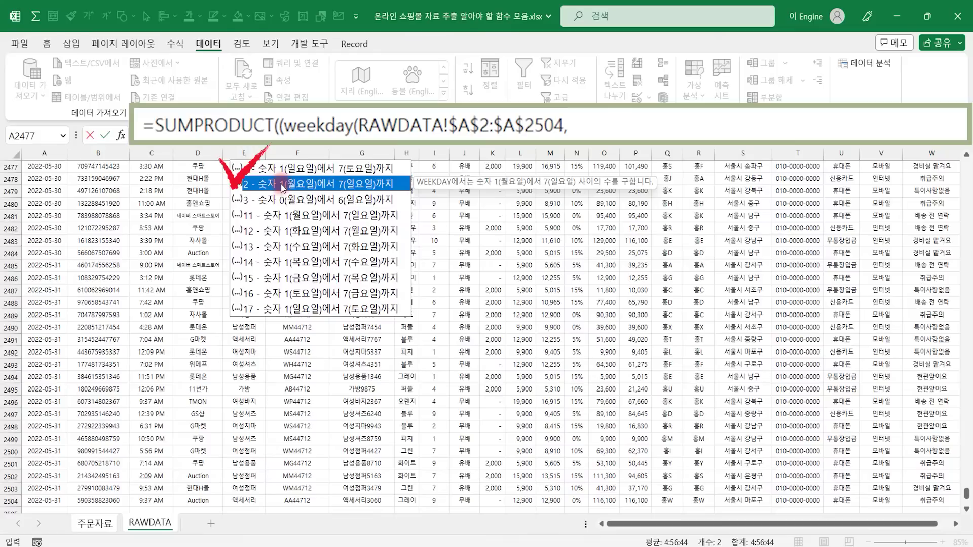
double_click(330, 188)
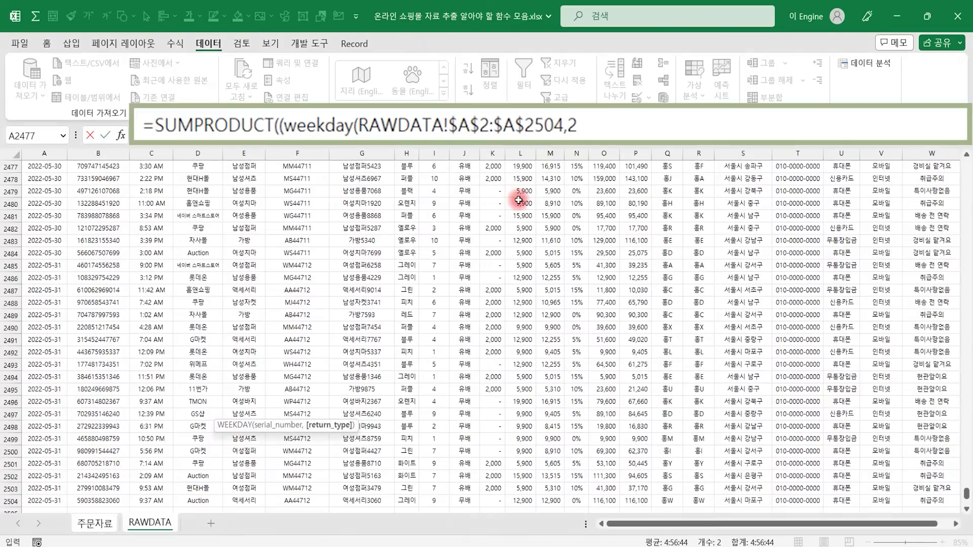
text())
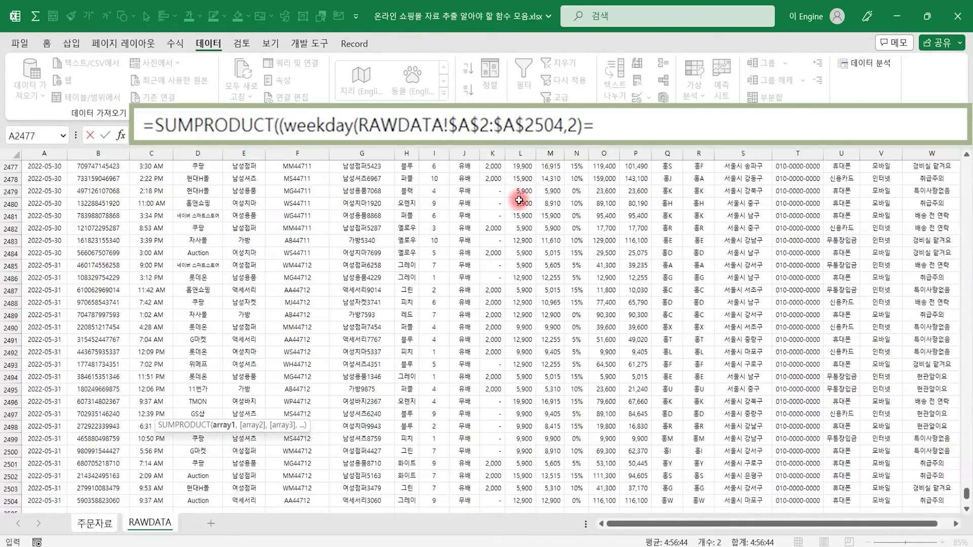
text(=)
click(87, 523)
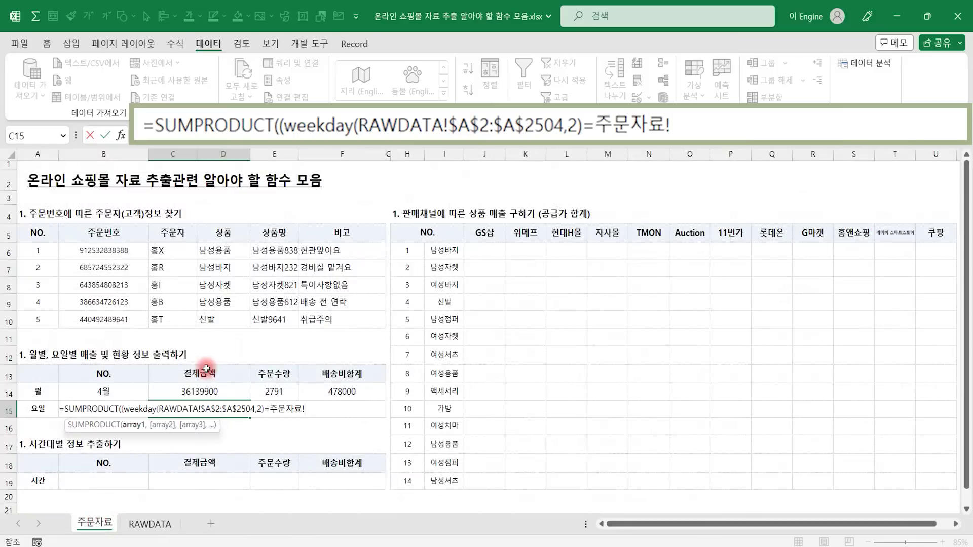
click(104, 393)
key(Down)
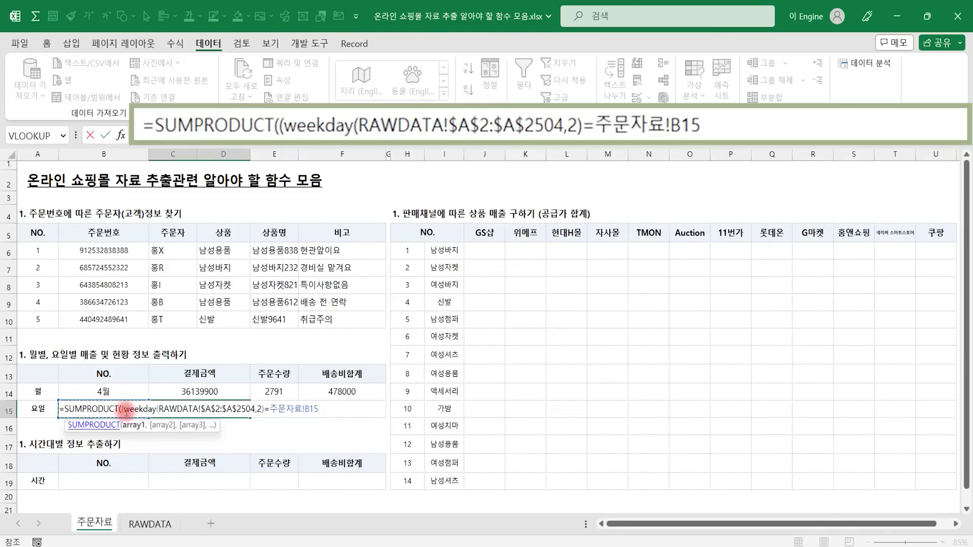
key(F4)
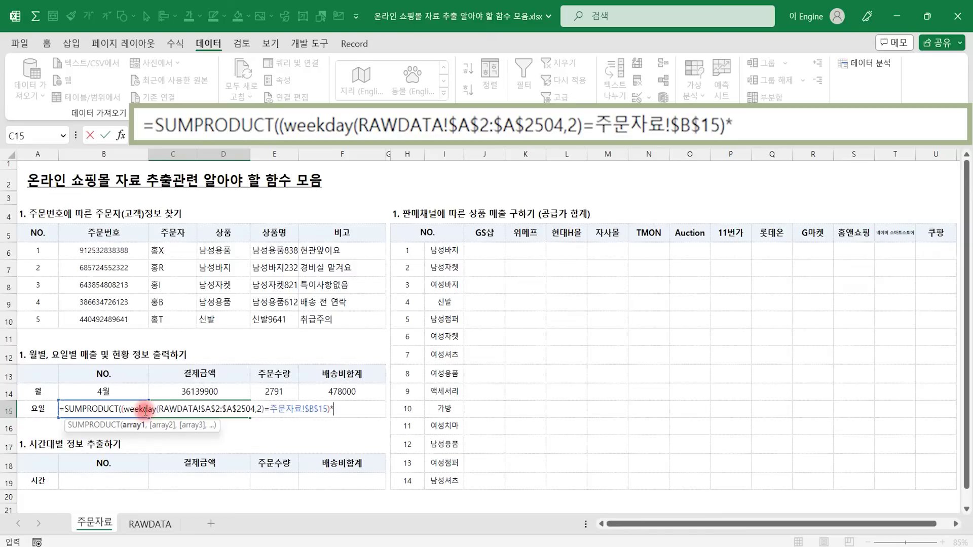
- Multiply the weekday condition by the absolute 결제금액 range RAWDATA!$O$2:$O$2504 and complete the C15 formula
click(149, 524)
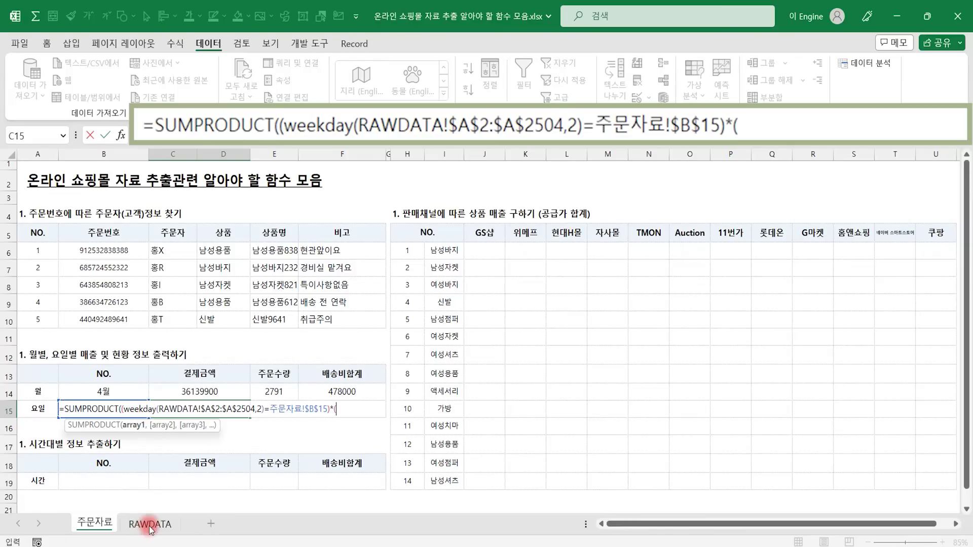
drag(966, 494, 966, 158)
click(599, 178)
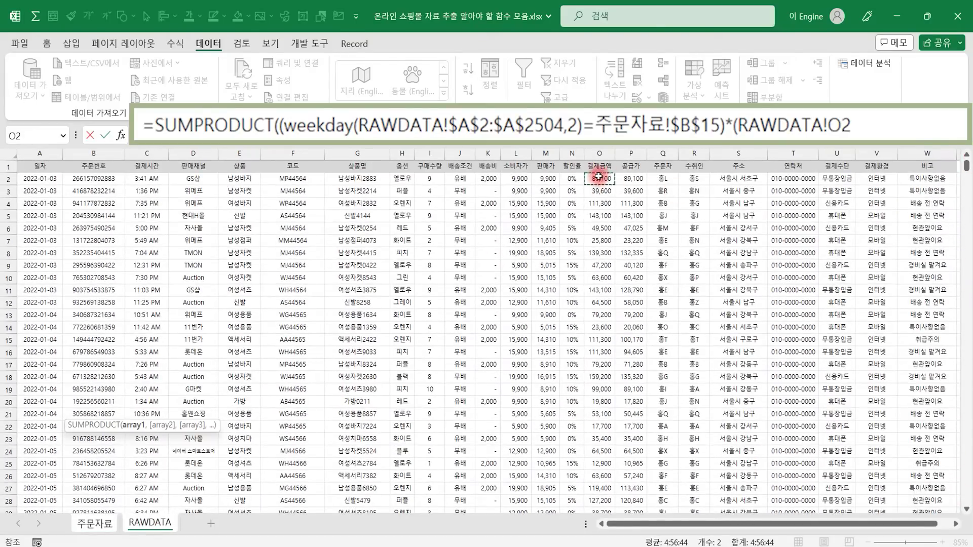
key(ctrl+shift+Down)
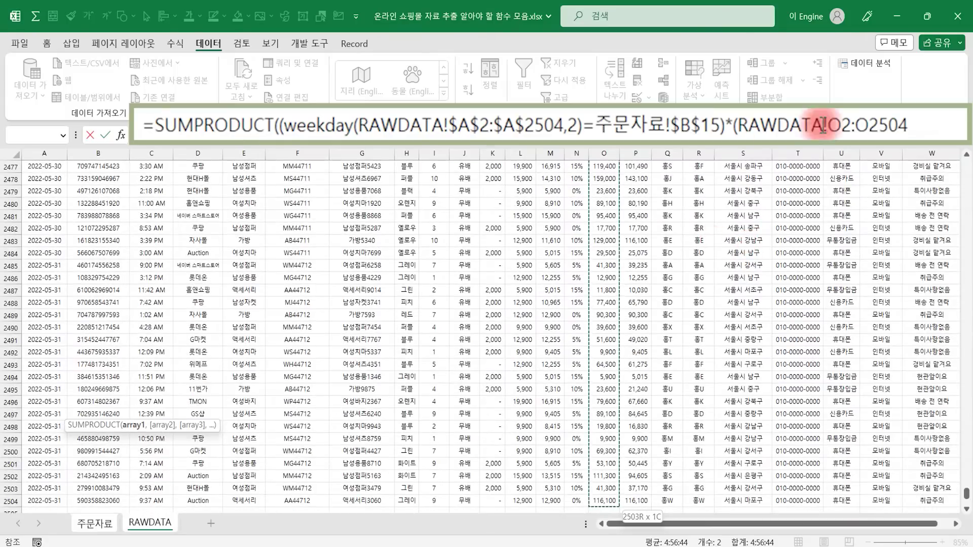
key(F4)
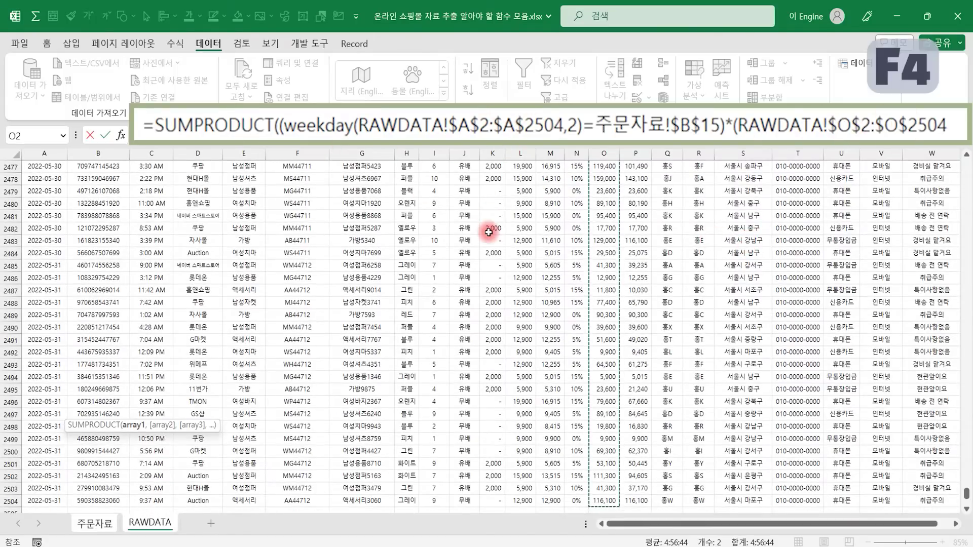
text())
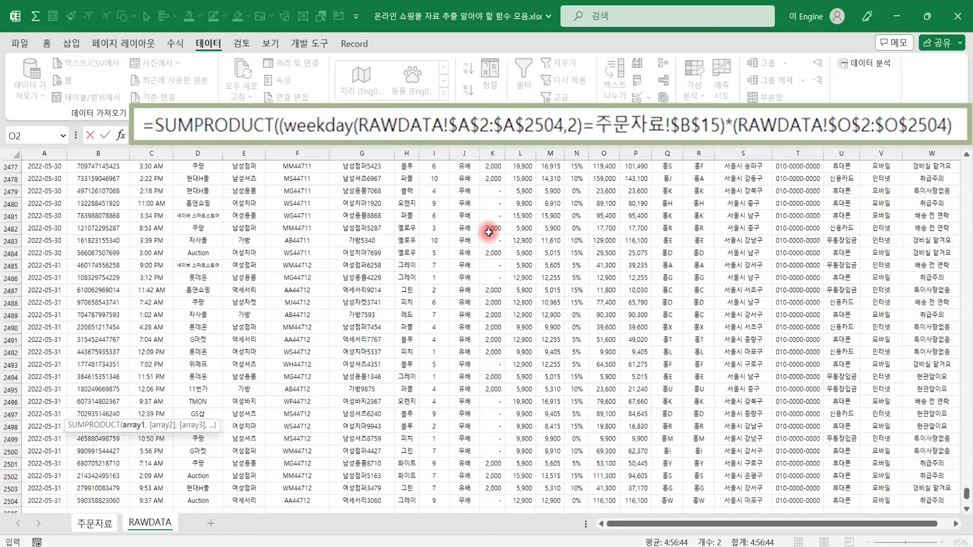
text())
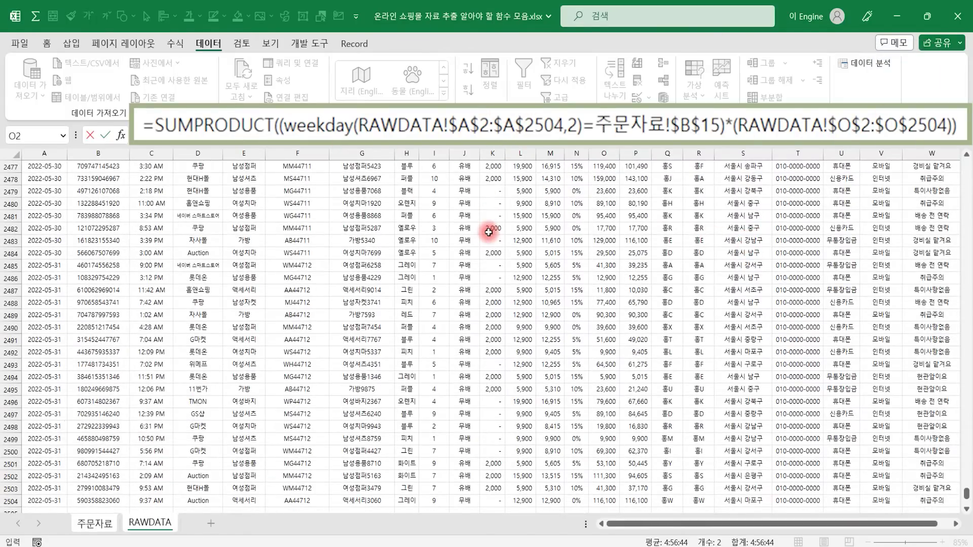
key(Return)
key(Up)
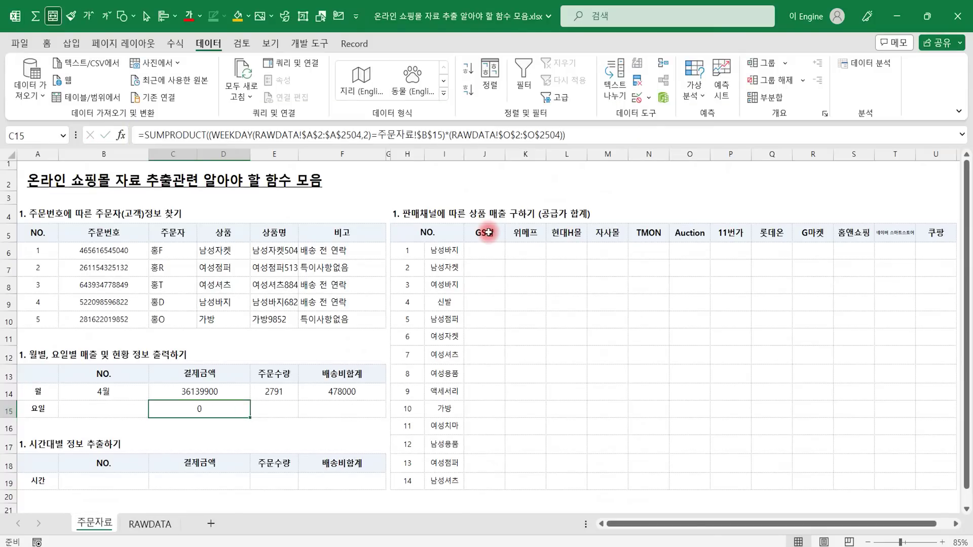
- Test the weekday formula by entering 1, 2 and finally 3 in the 요일 cell B15
key(Left)
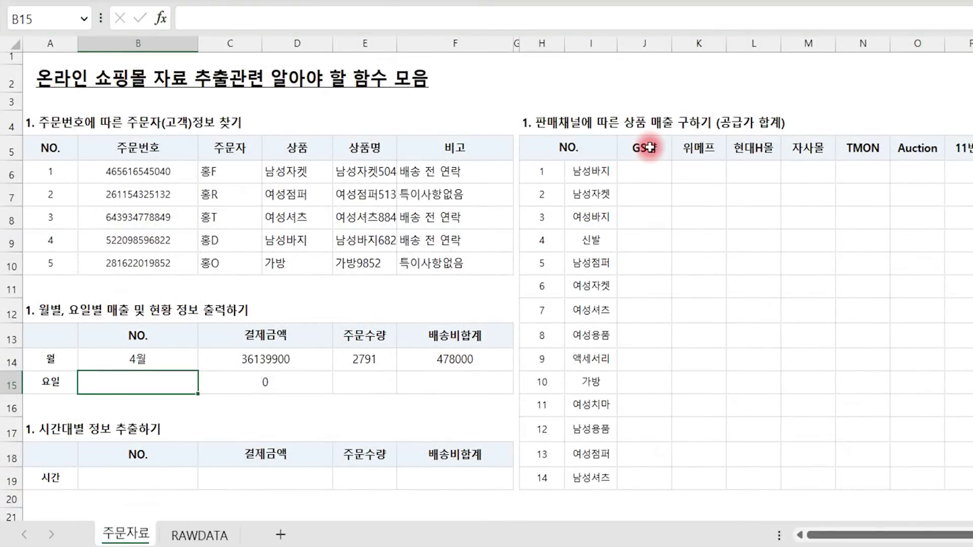
text(1)
key(Return)
key(Up)
text(2)
key(Return)
key(Up)
text(3)
key(Return)
key(Up)
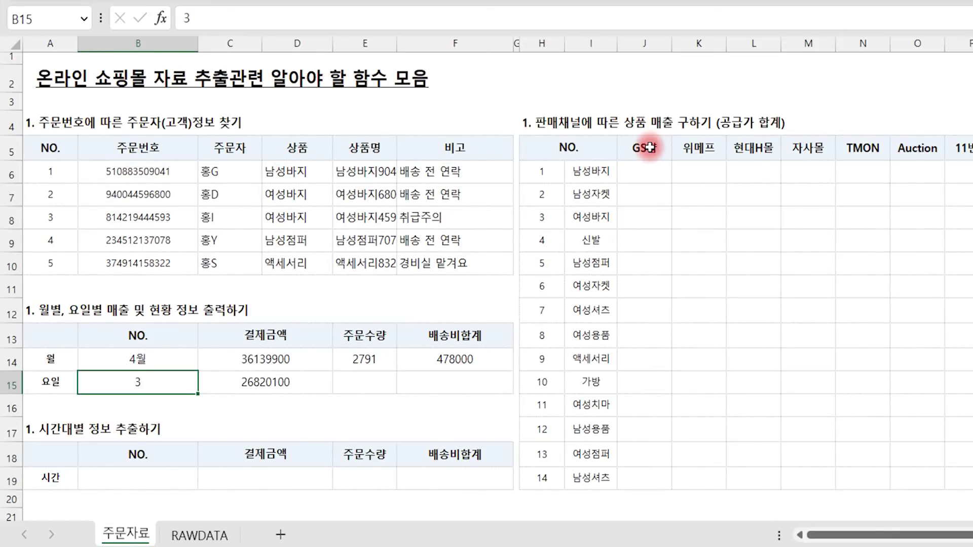
key(Right)
key(Right)
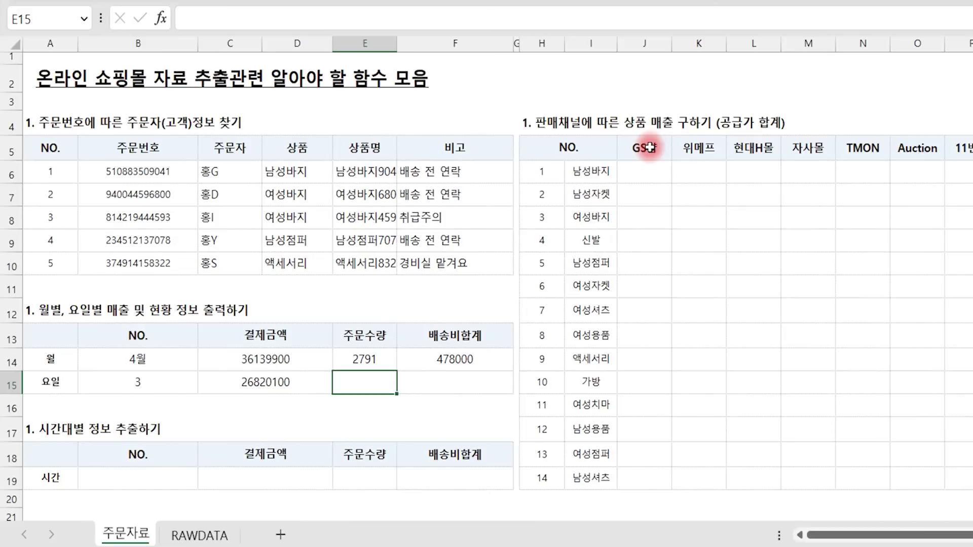
key(Right)
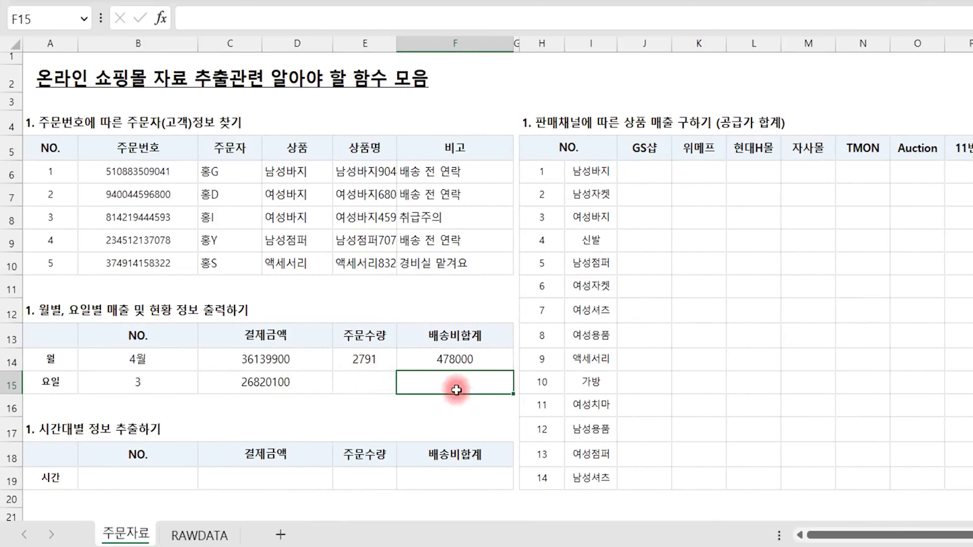
click(371, 358)
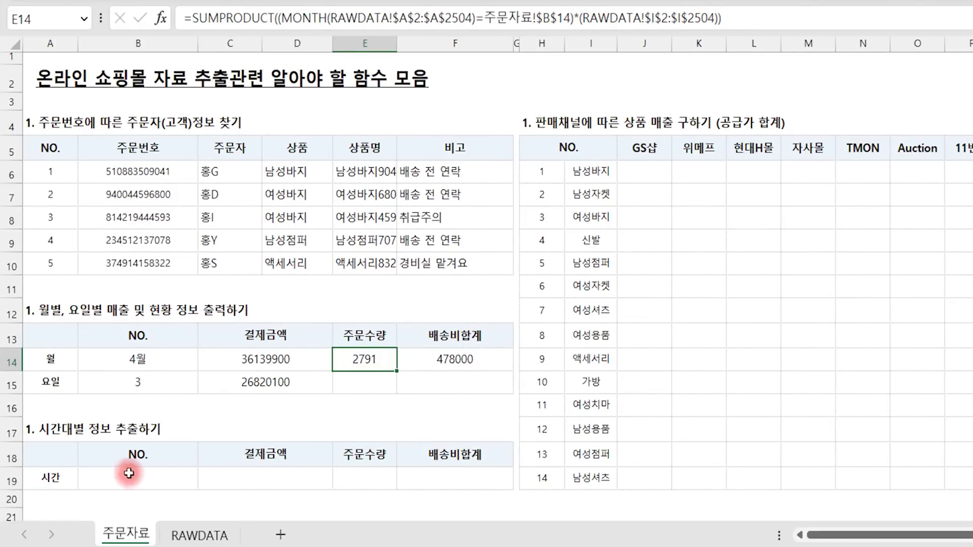
click(152, 476)
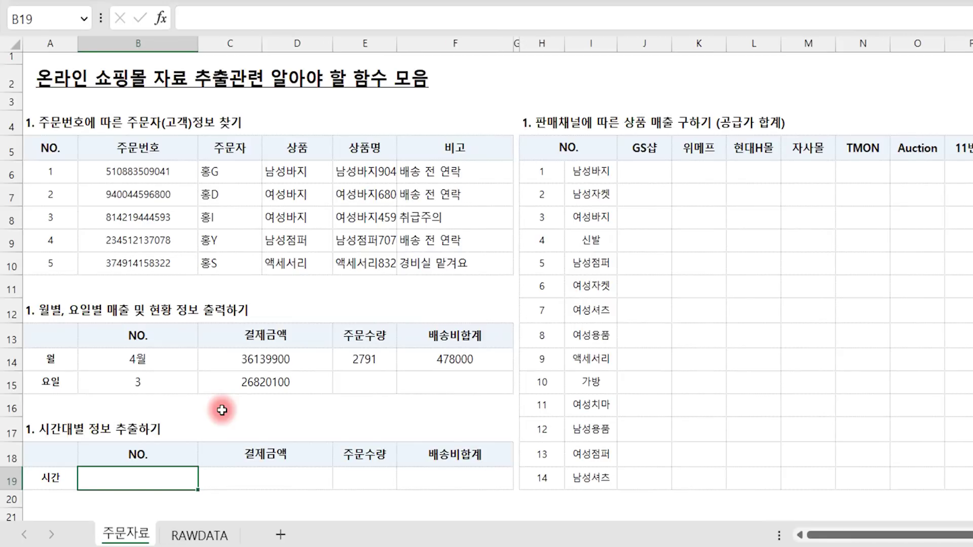
click(246, 382)
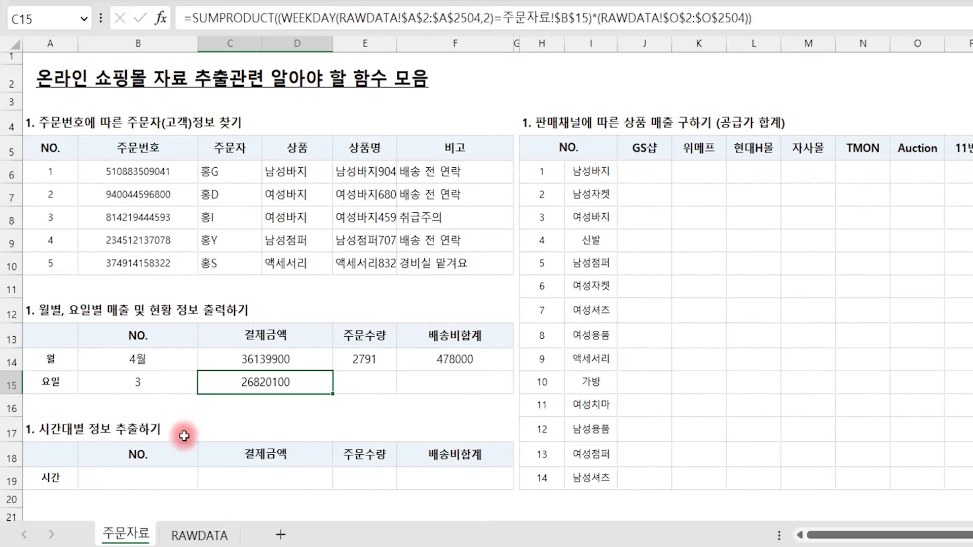
click(279, 458)
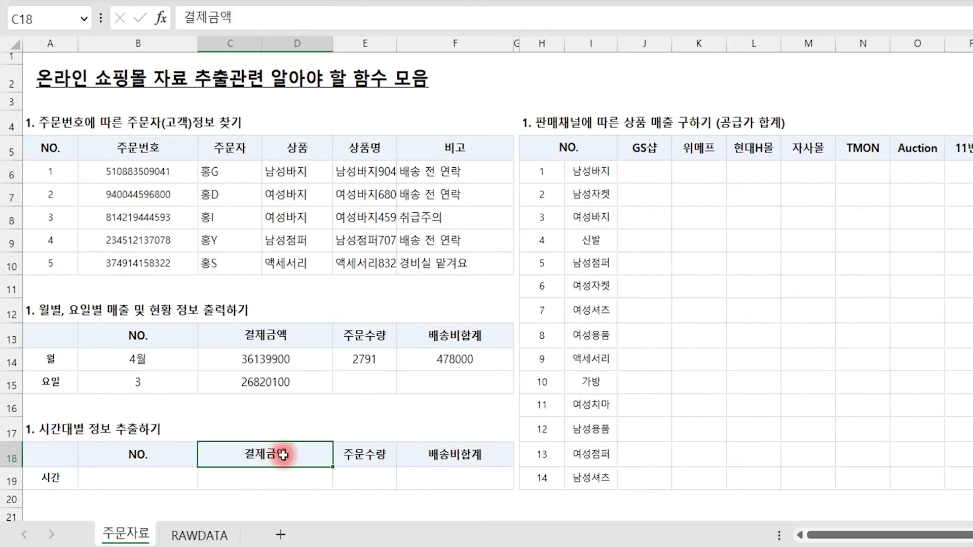
click(278, 481)
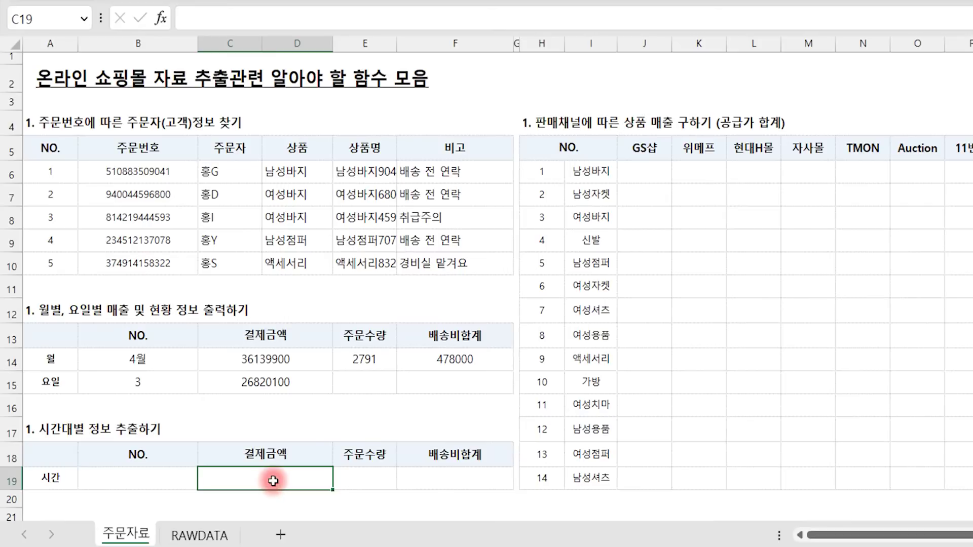
click(142, 478)
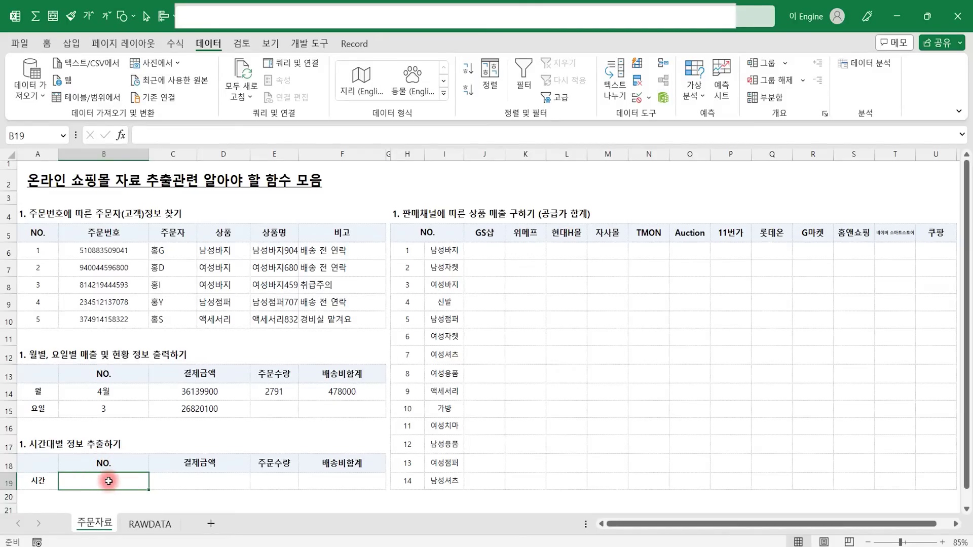
click(179, 479)
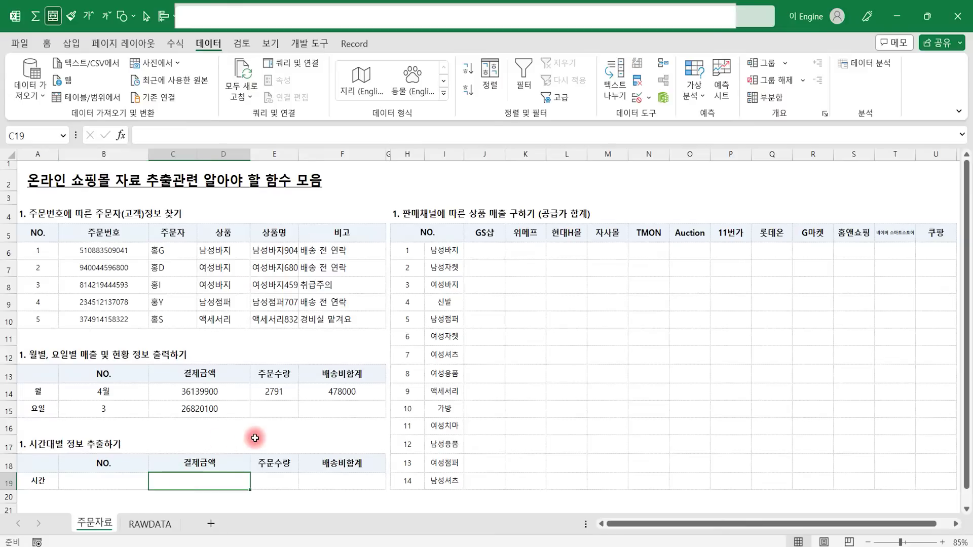
- Begin a SUMPRODUCT formula in the 시간 결제금액 cell C19, using HOUR on the absolute 결제시간 range RAWDATA!$C$2:$C$2504
text(=sump)
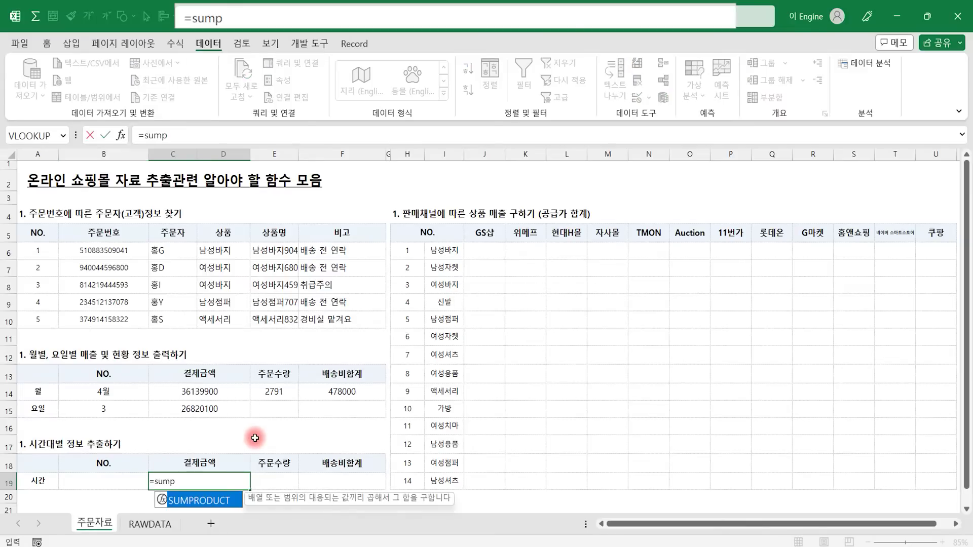
key(Tab)
text((hour)
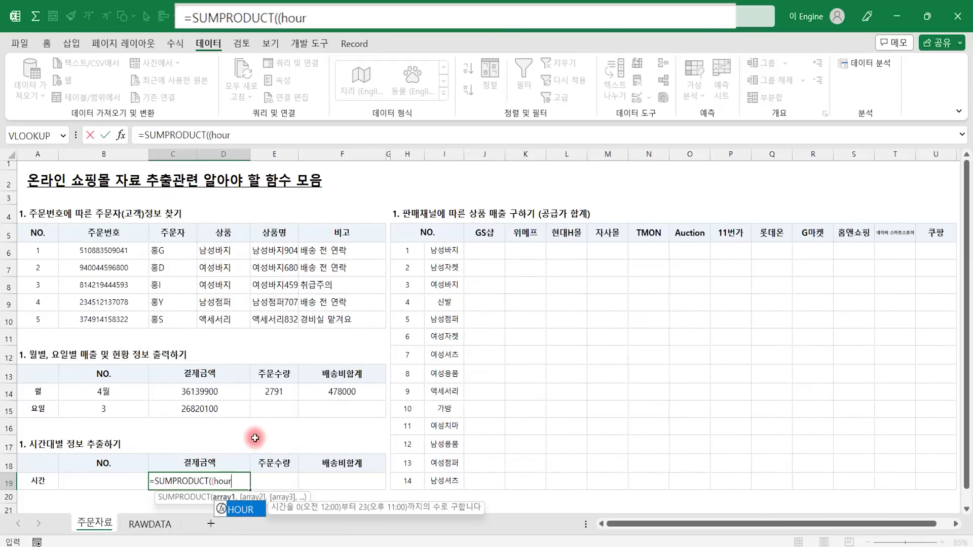
text(()
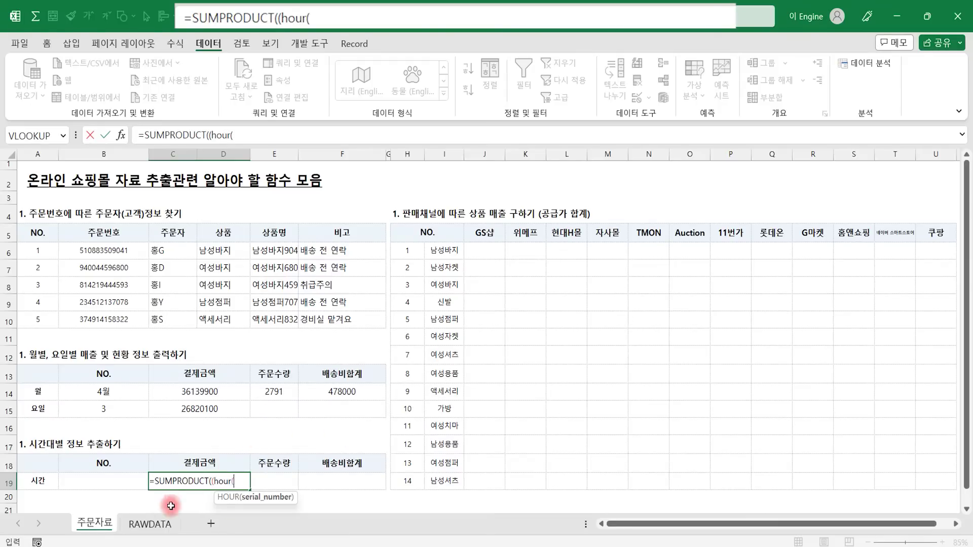
click(150, 524)
drag(967, 495, 968, 152)
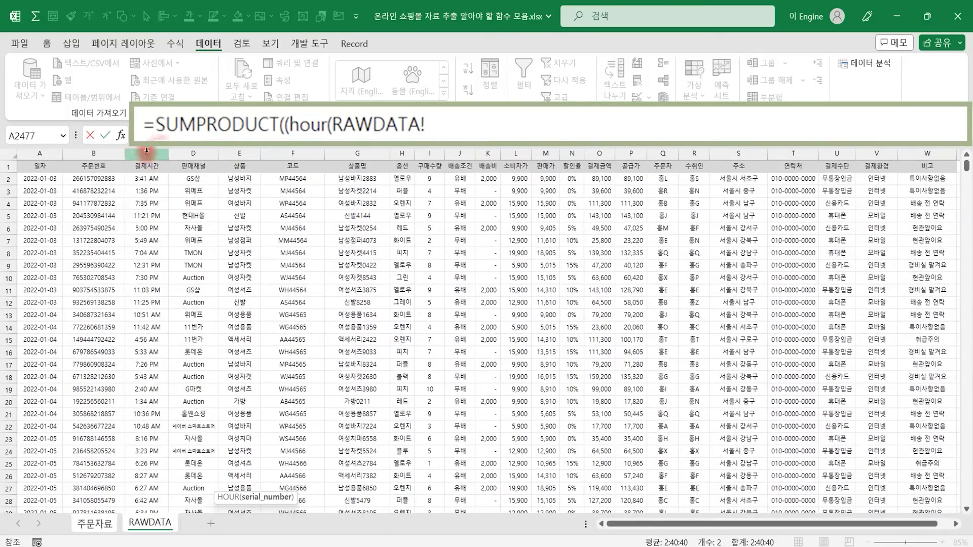
click(150, 183)
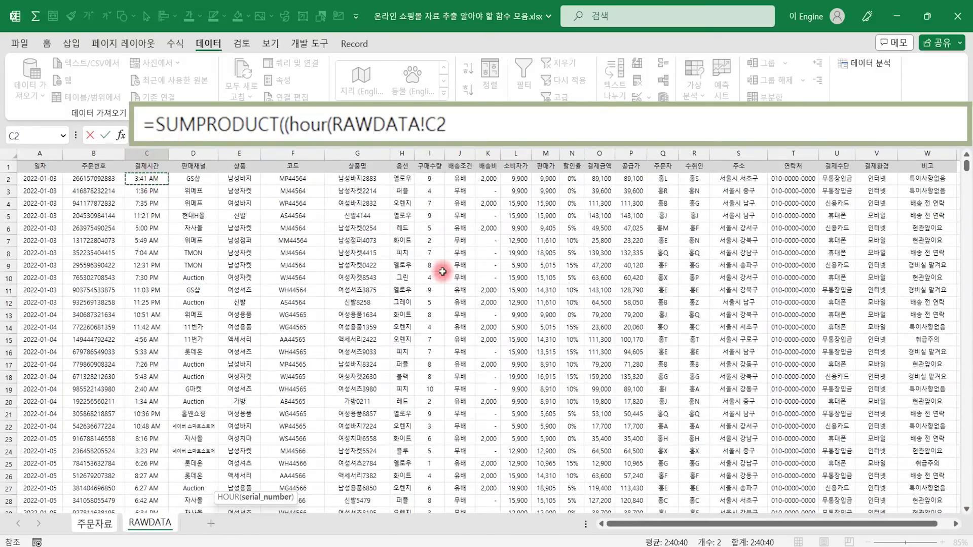
key(ctrl+shift+Down)
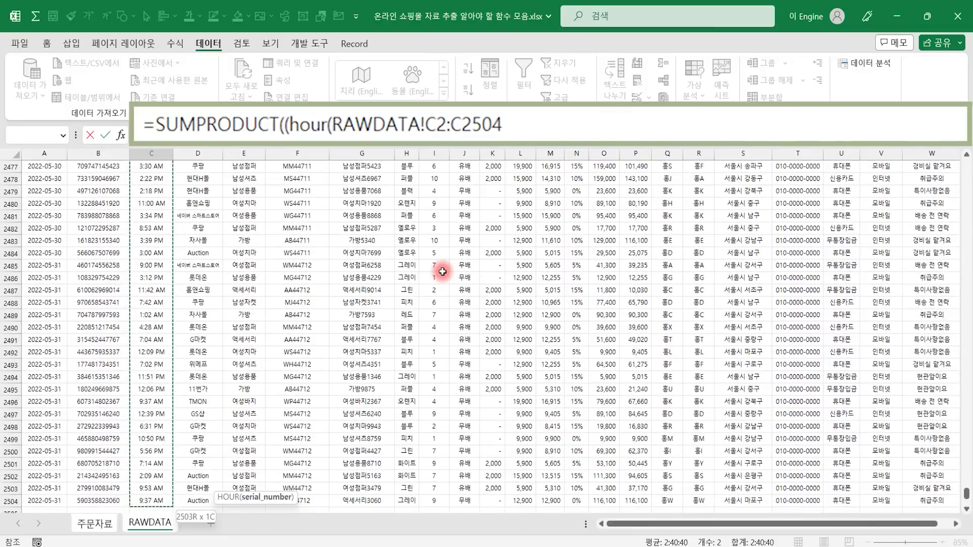
key(F4)
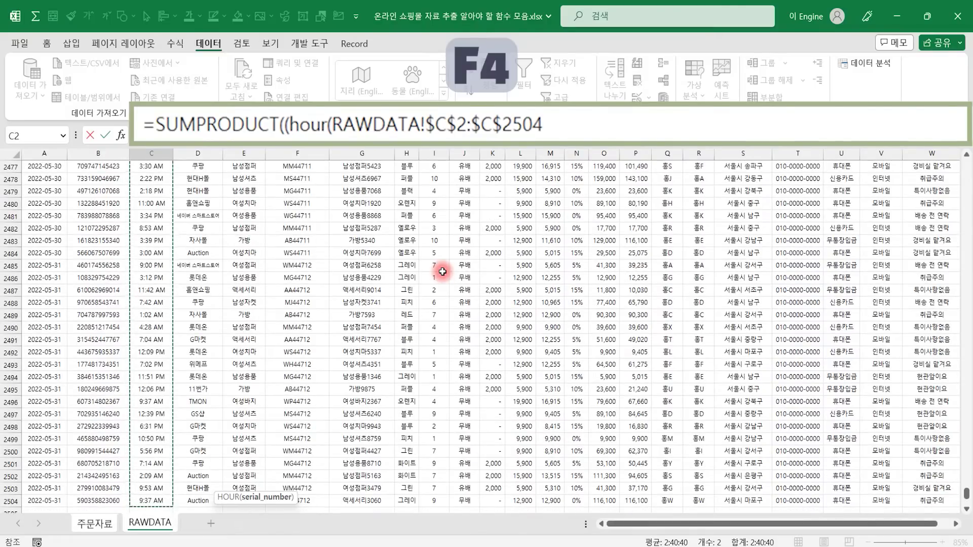
- Compare the HOUR result with the absolute cell 주문자료!$B$19 as the hour condition
text()=)
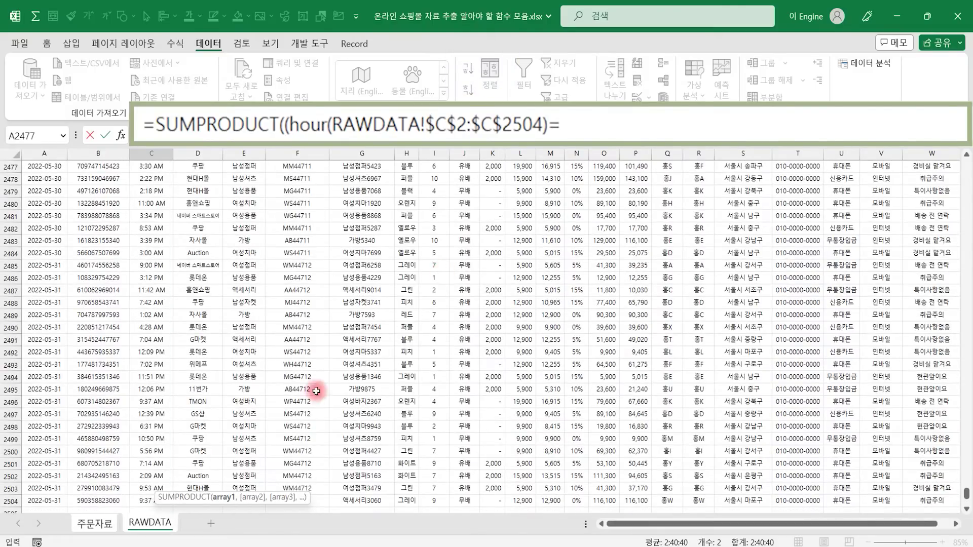
click(94, 522)
click(112, 467)
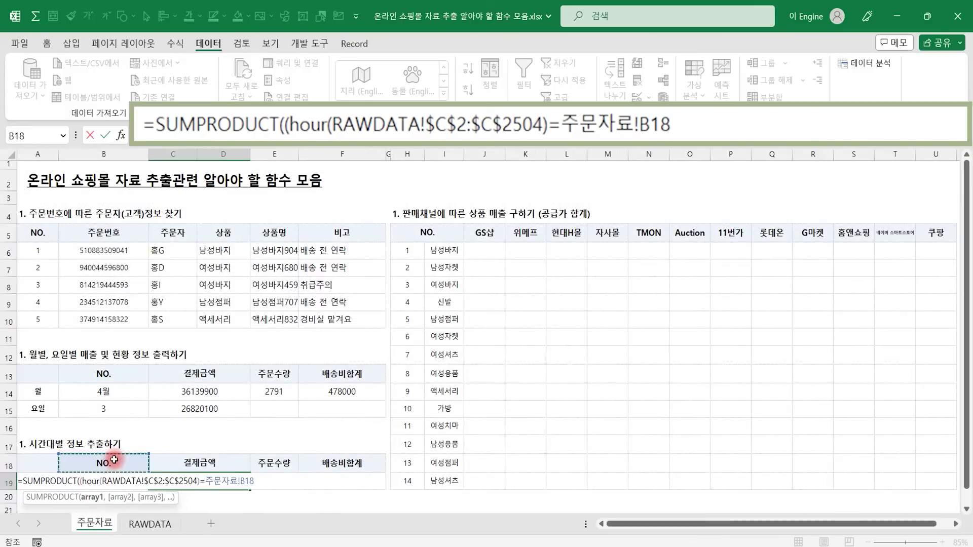
key(Down)
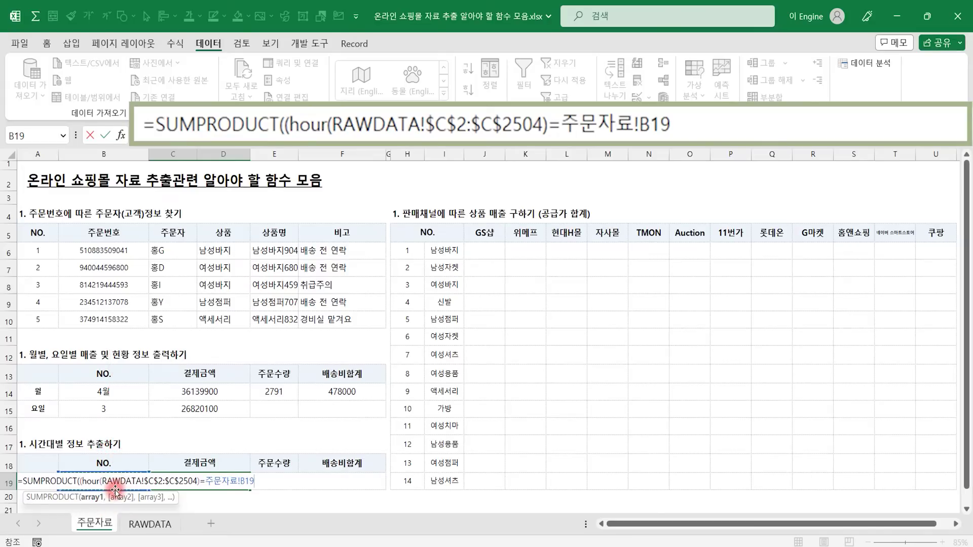
key(F4)
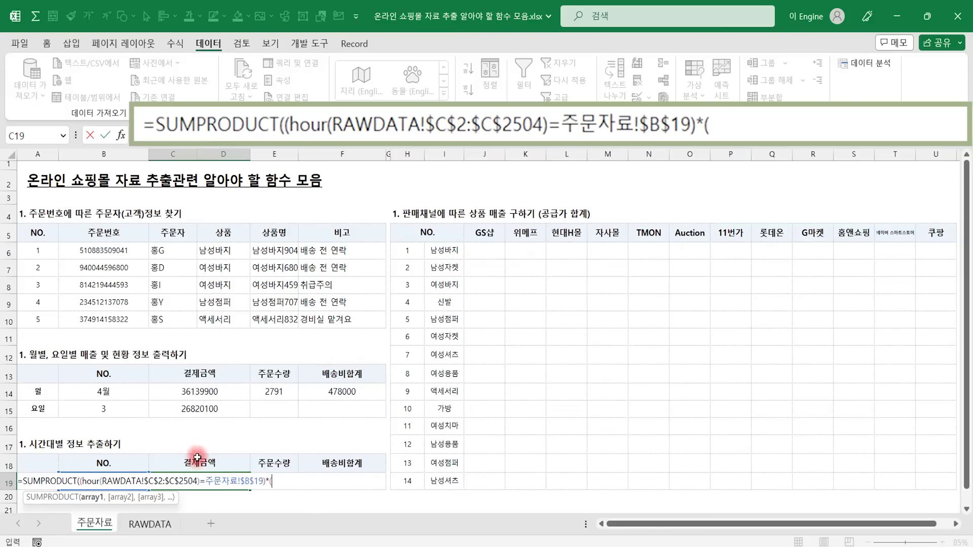
- Multiply the hour condition by the absolute 결제금액 range RAWDATA!$O$2:$O$2504 and complete the C19 formula
click(150, 523)
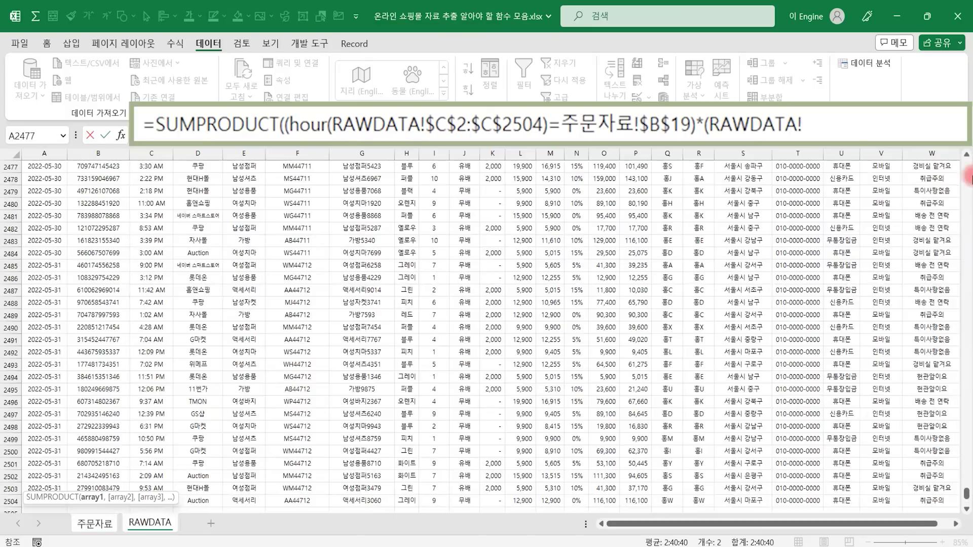
drag(967, 503, 967, 167)
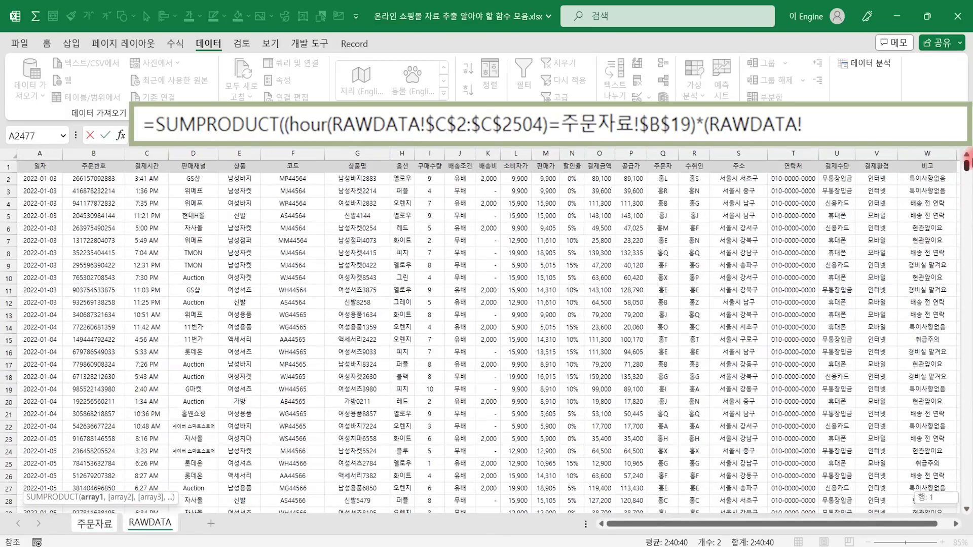
click(601, 178)
key(ctrl+shift+Down)
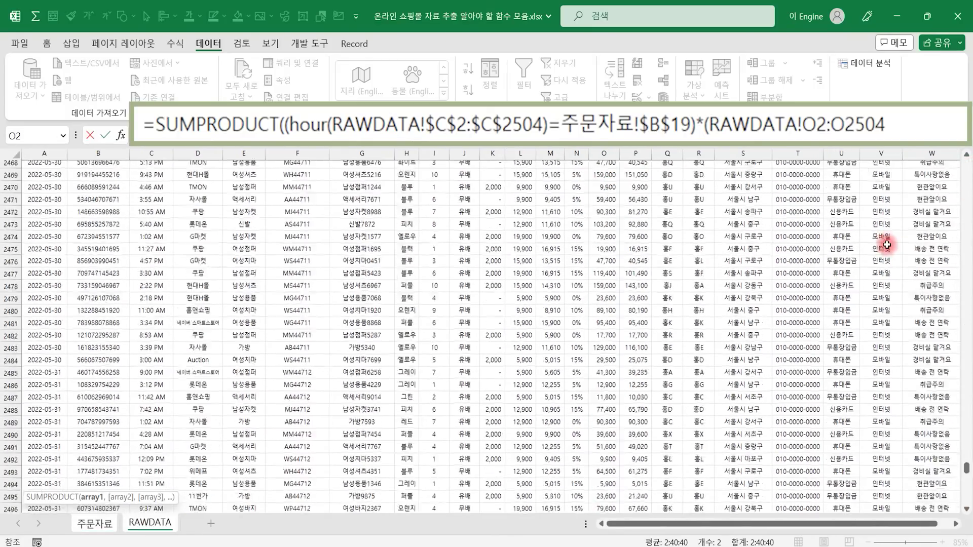
key(F4)
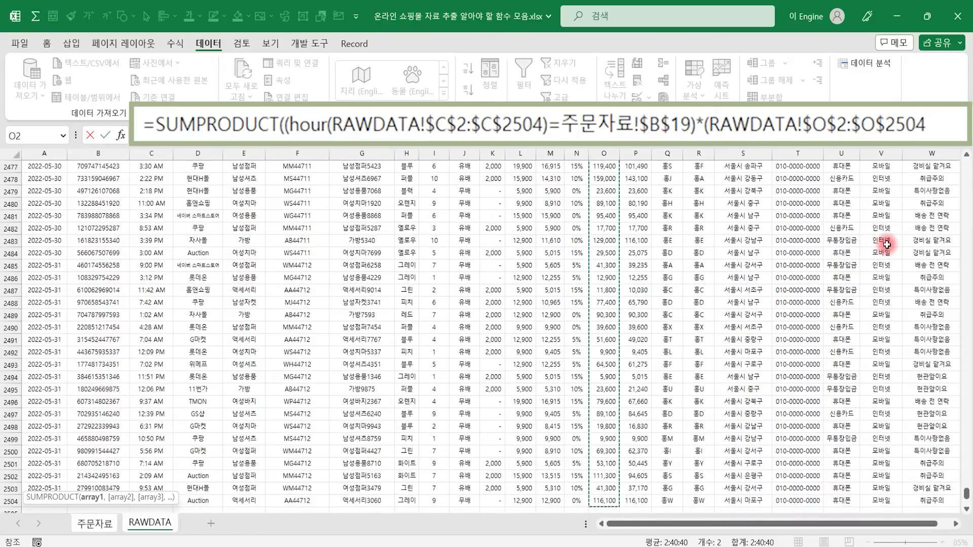
text())
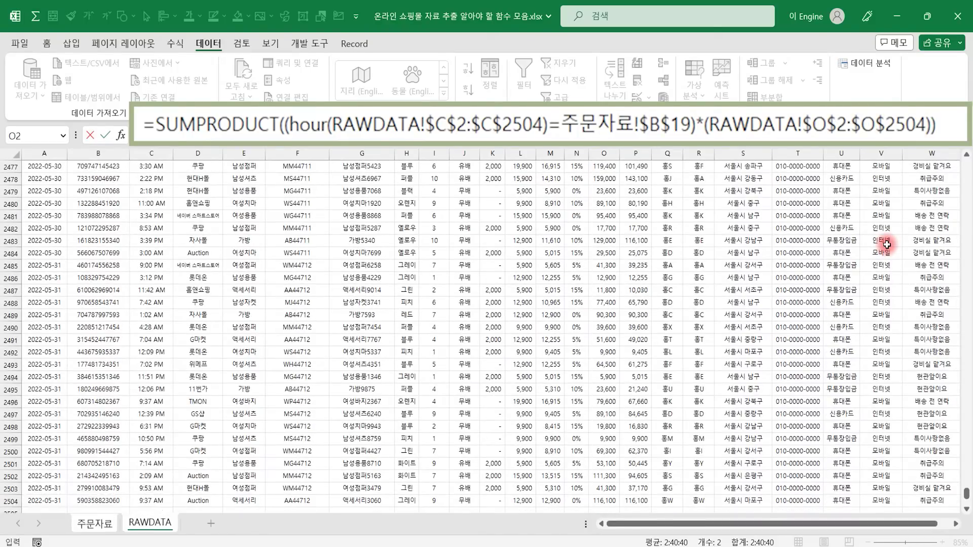
key(Return)
- Test the hourly formula by entering different hours in the 시간 cell B19, finishing with 7
key(Up)
key(Left)
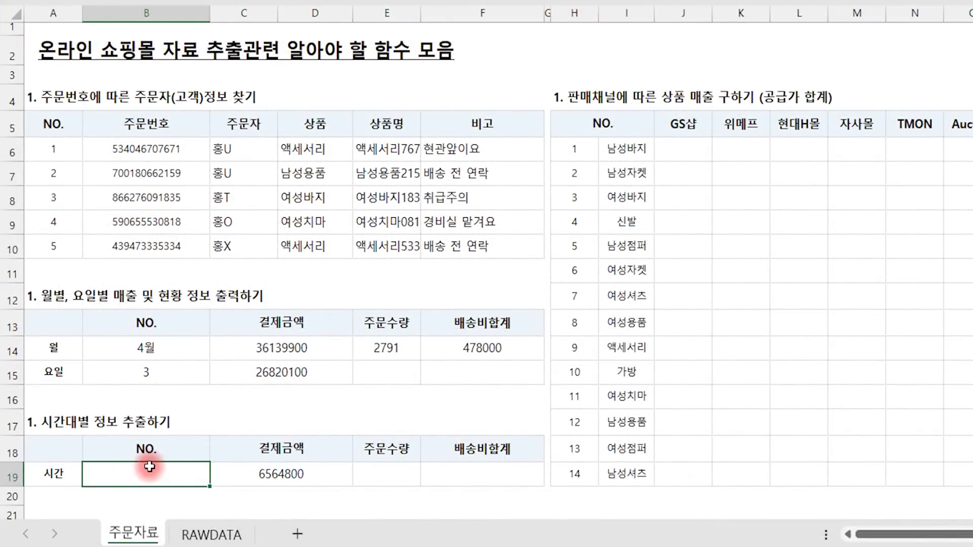
key(Return)
key(Up)
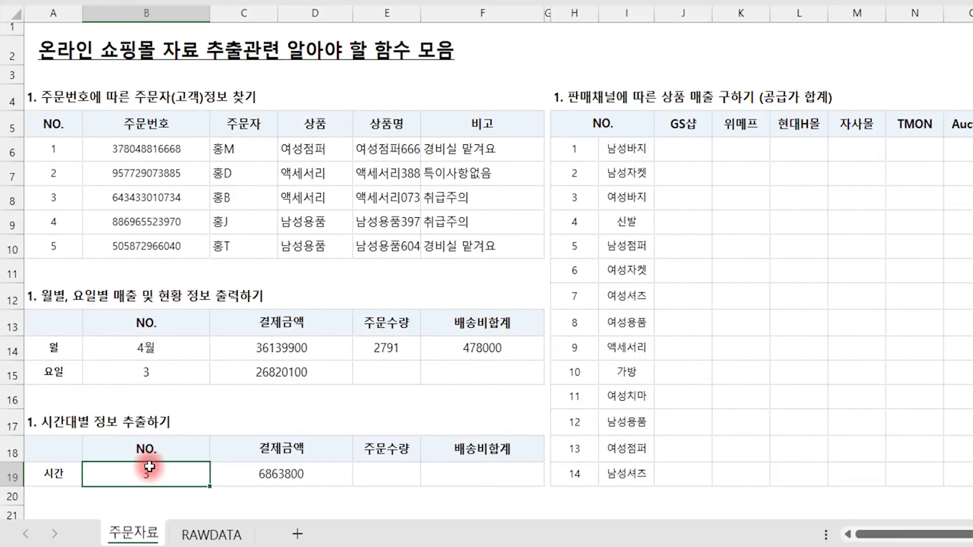
text(7)
key(Return)
key(Up)
key(Right)
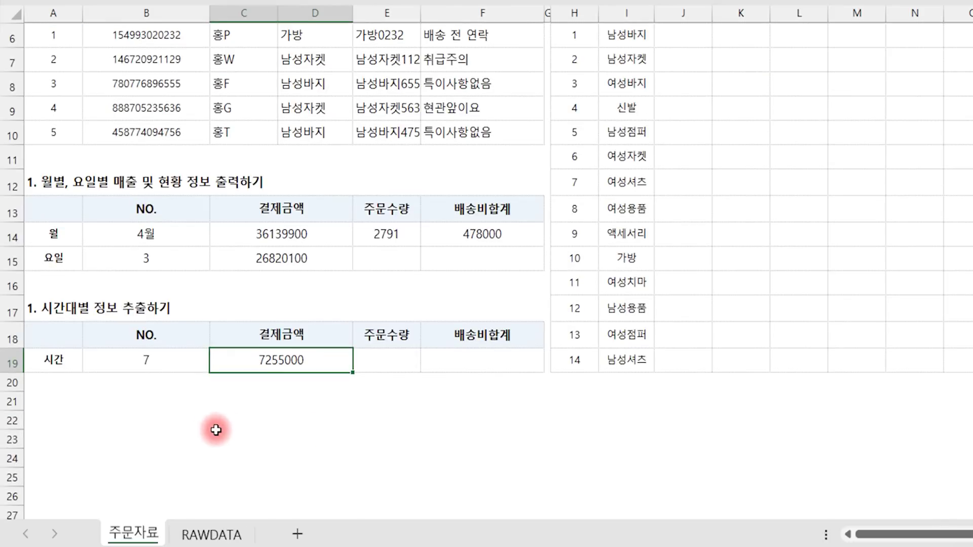
- Calculate the time value of 7 o'clock in cell B22 with =7/24
click(155, 419)
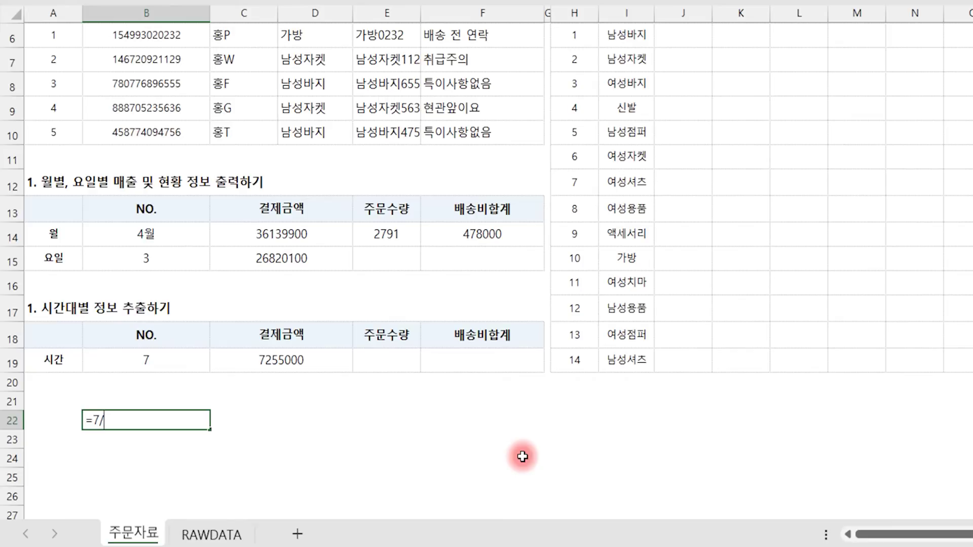
key(Return)
key(Up)
key(Right)
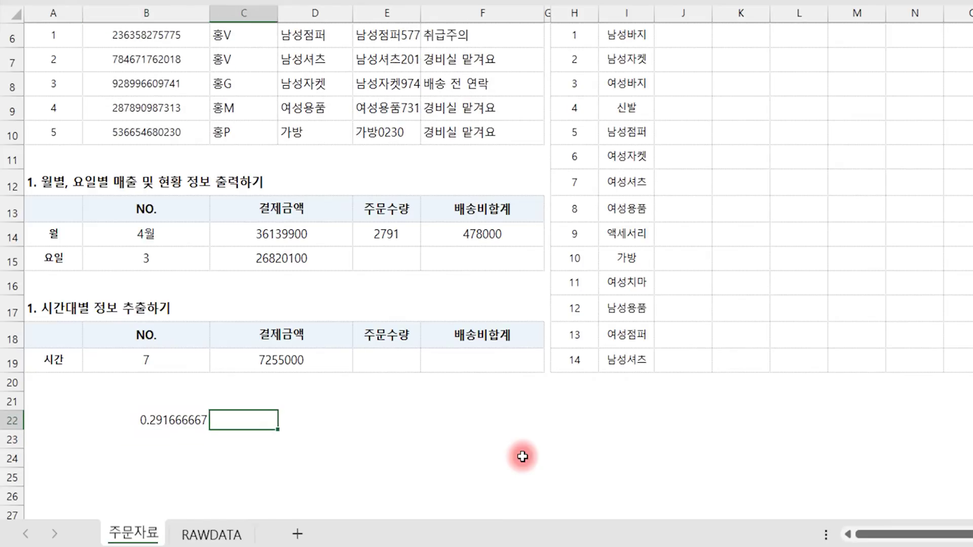
- Calculate the time value of 8 o'clock in cell B23 with =8/24
key(Left)
key(Down)
text(=)
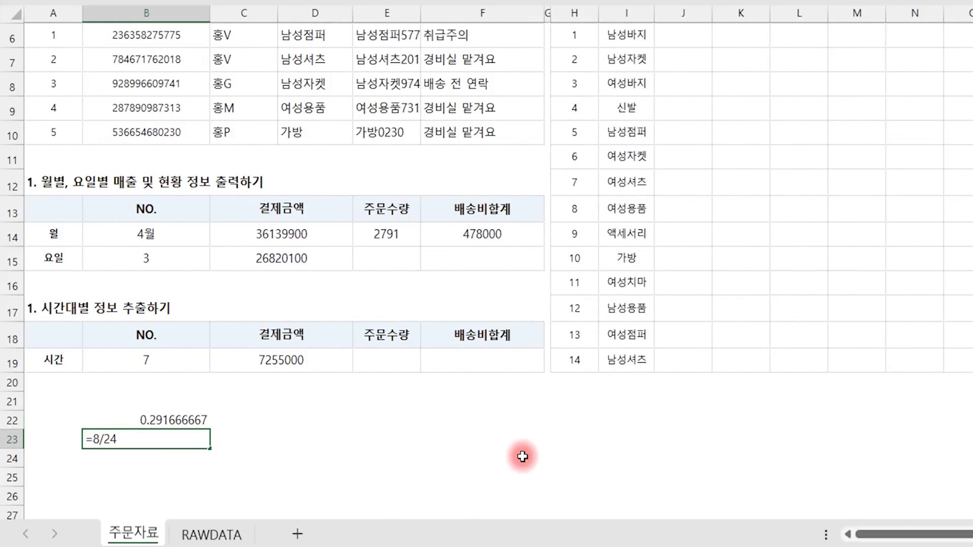
key(Return)
key(Up)
key(Up)
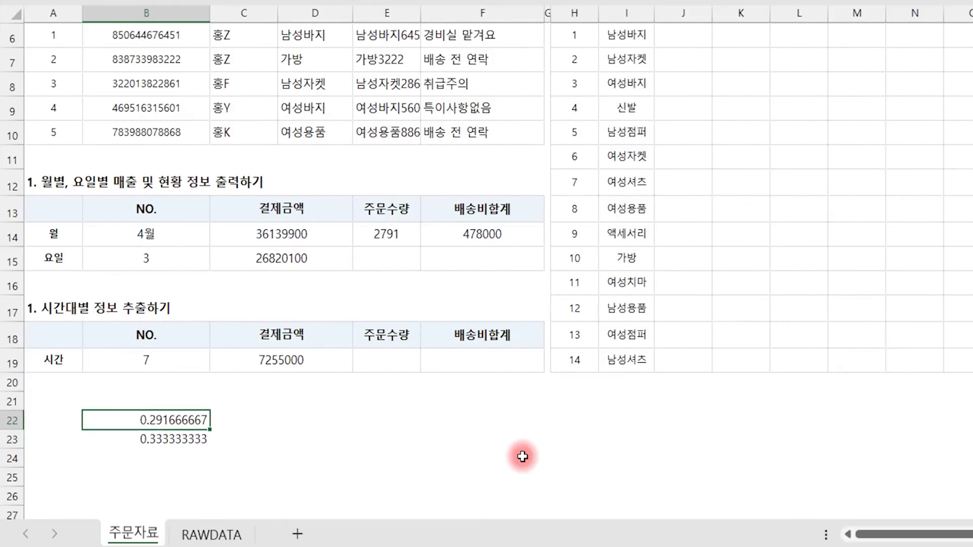
key(Down)
- Capture the two time values in B22:B23 as an image and paste it near the first rows of RAWDATA
click(444, 461)
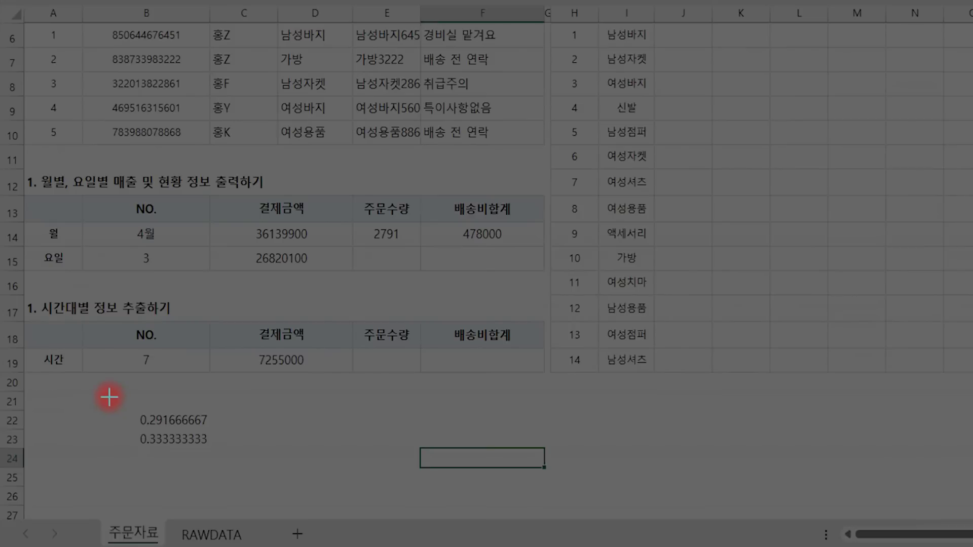
drag(109, 396, 228, 459)
click(208, 533)
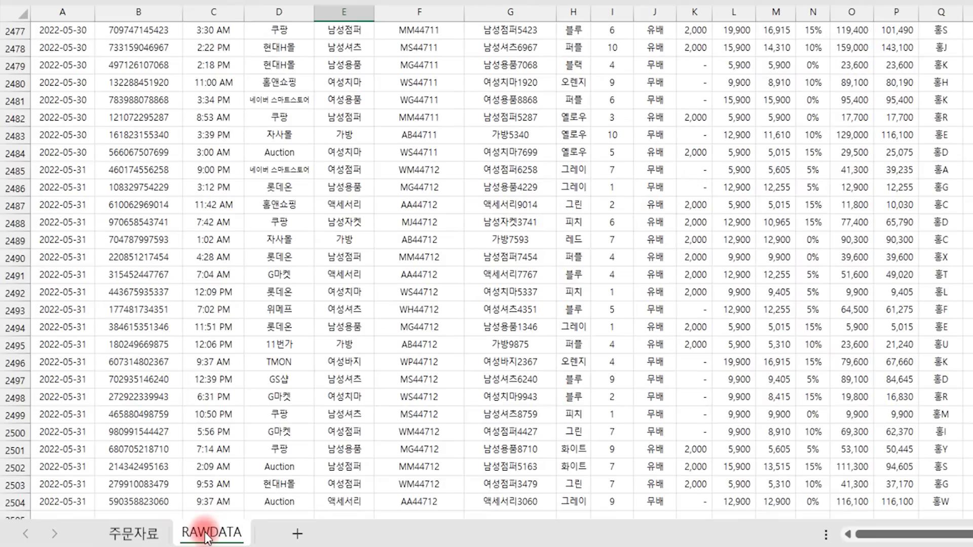
click(411, 221)
key(ctrl+Home)
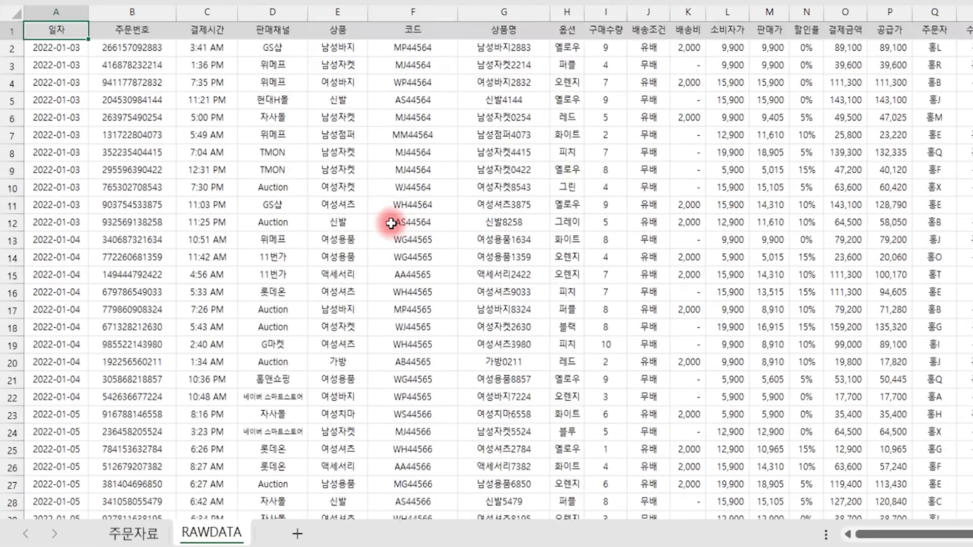
click(366, 118)
key(ctrl+v)
drag(367, 117, 310, 116)
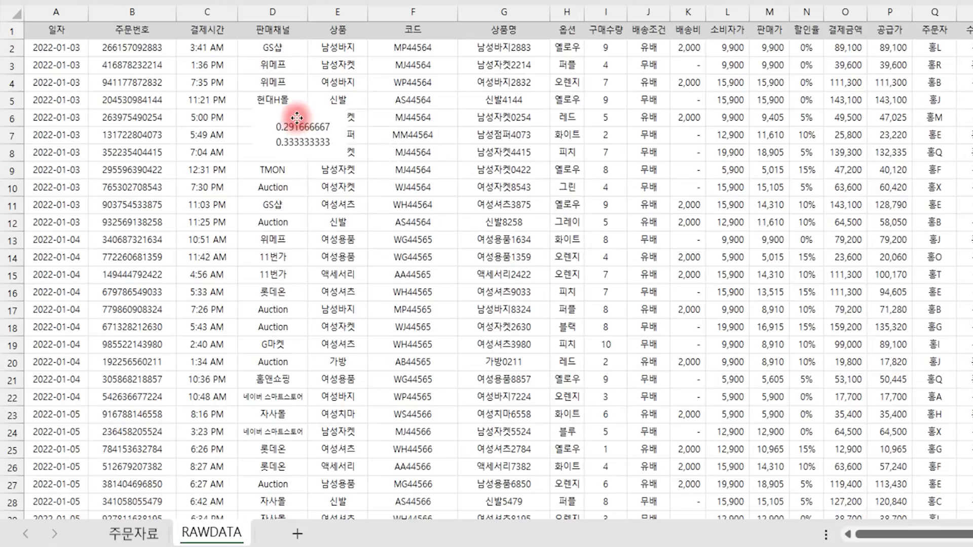
- Turn on filters for header row 1 of RAWDATA and move the pasted image over the 코드 column
click(8, 30)
key(ctrl+shift+l)
click(401, 208)
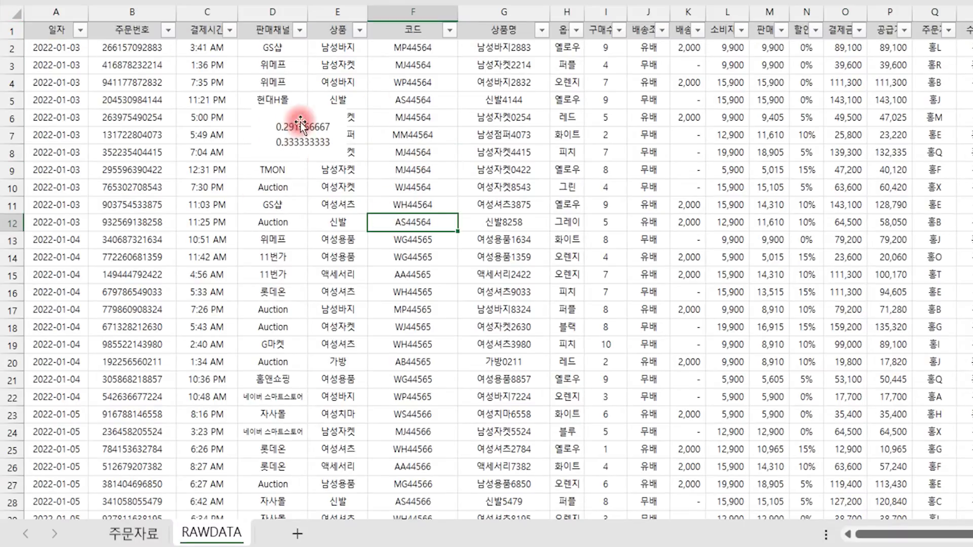
click(294, 135)
drag(294, 136, 421, 141)
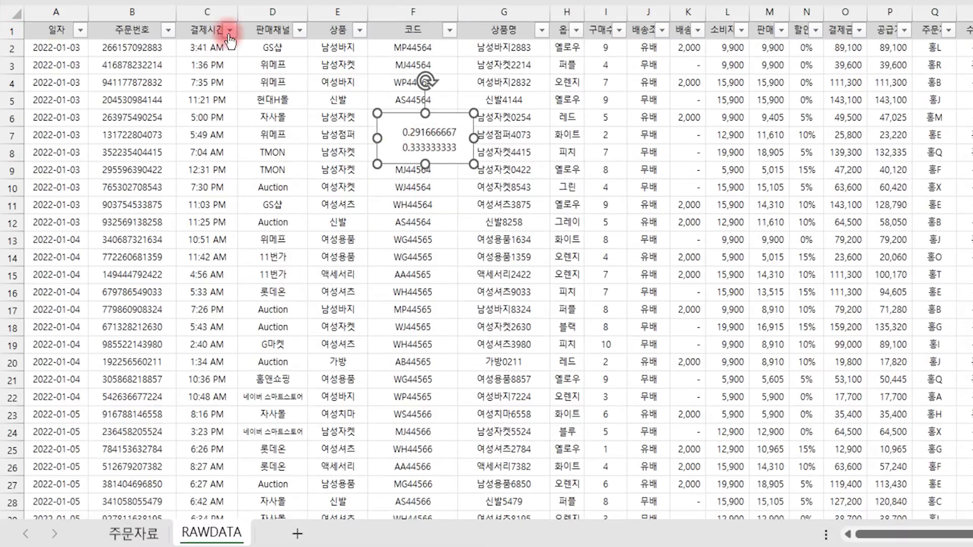
- Filter the 결제시간 column with a number range from >= 0.291666667 to <= 0.333333333
click(230, 31)
mouse_move(66, 207)
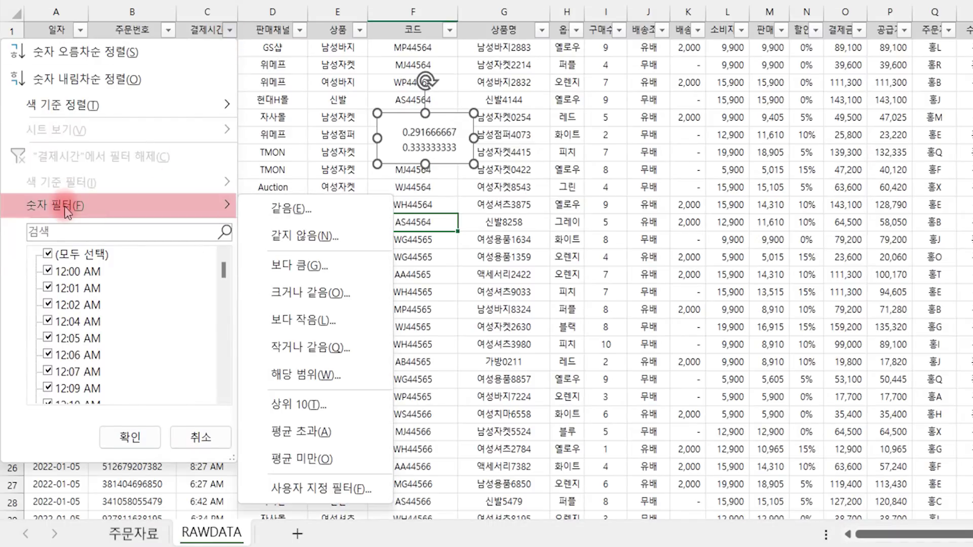
click(301, 374)
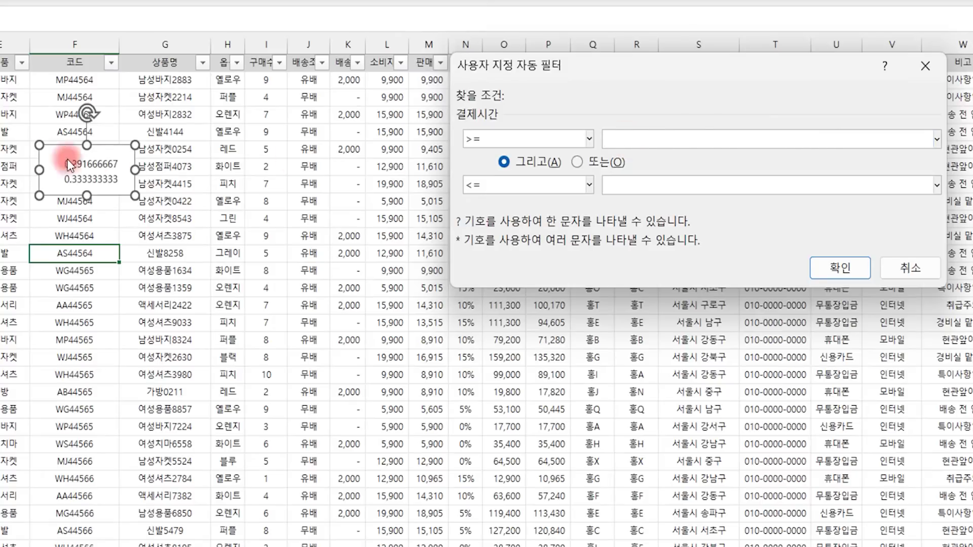
click(676, 135)
text(0.291666667)
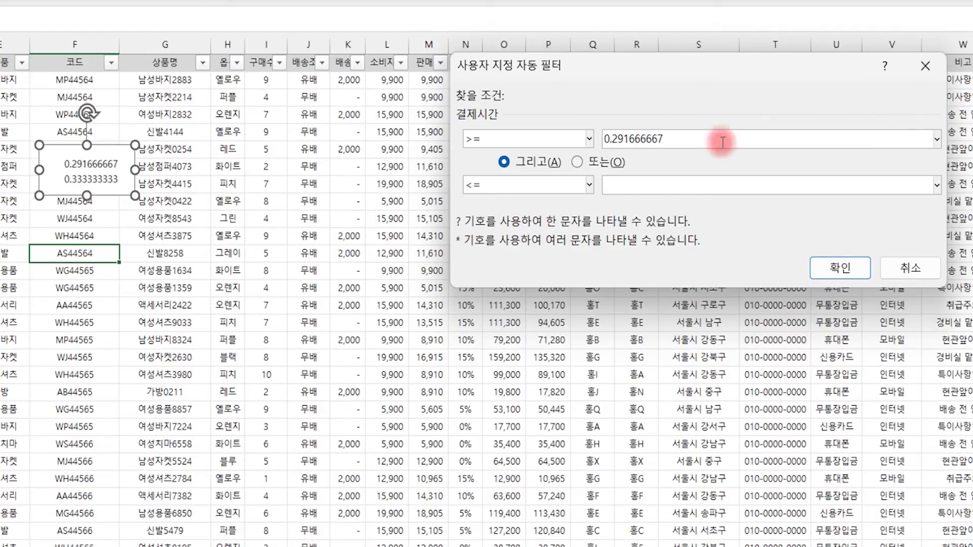
click(667, 182)
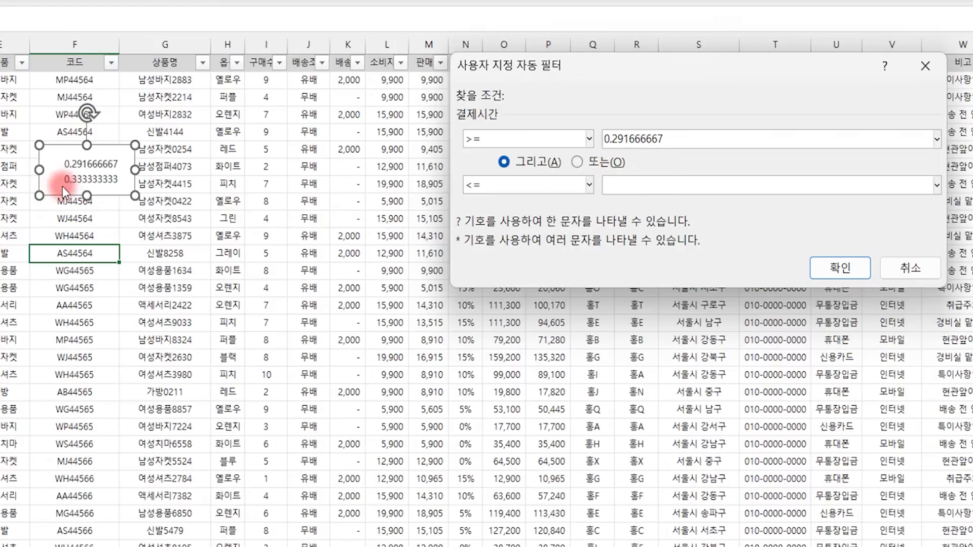
text(0.333333333)
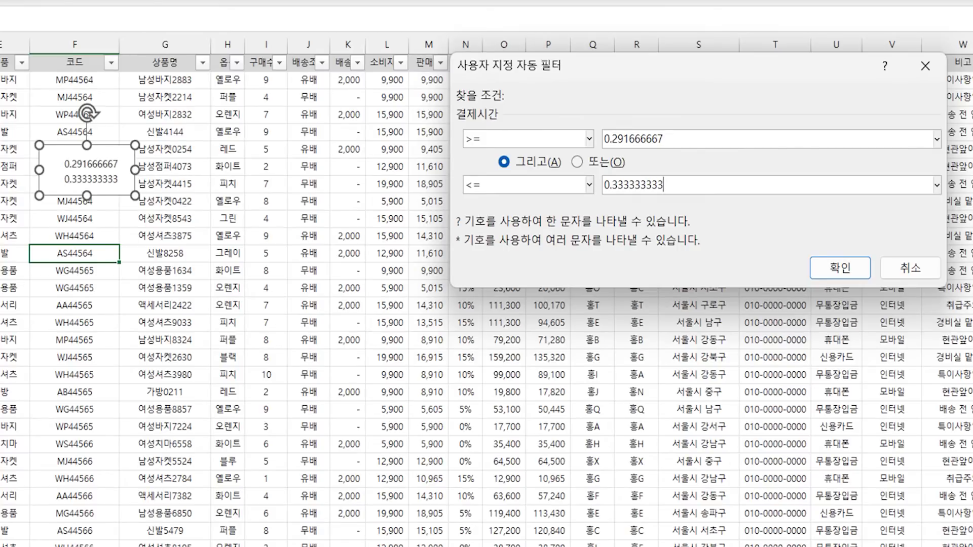
click(841, 269)
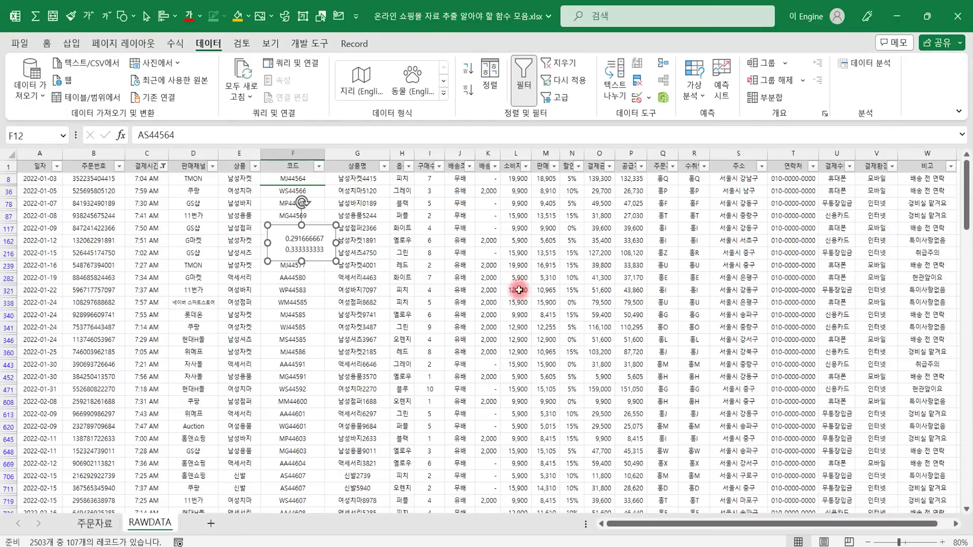
- Select the filtered 결제금액 values from O8 down to check their sum
drag(303, 201, 312, 258)
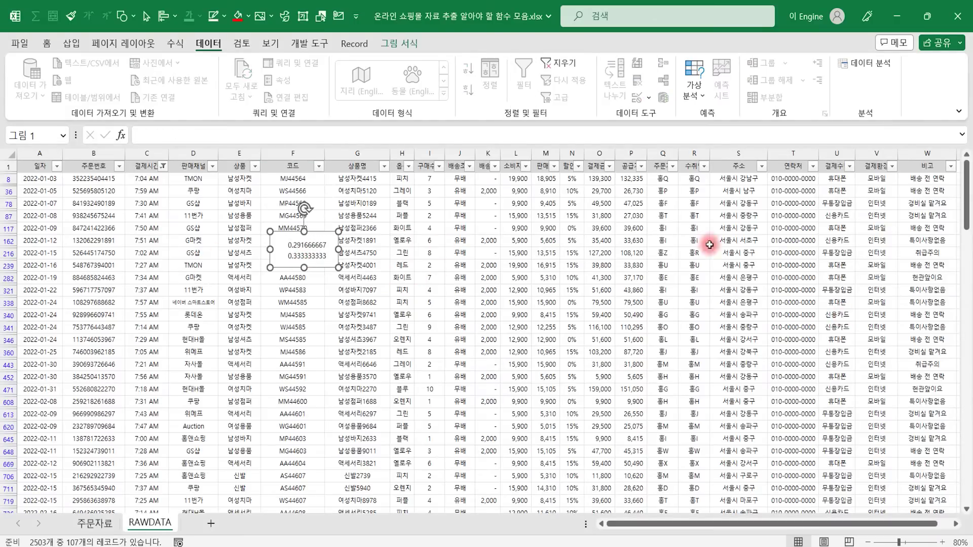
click(604, 178)
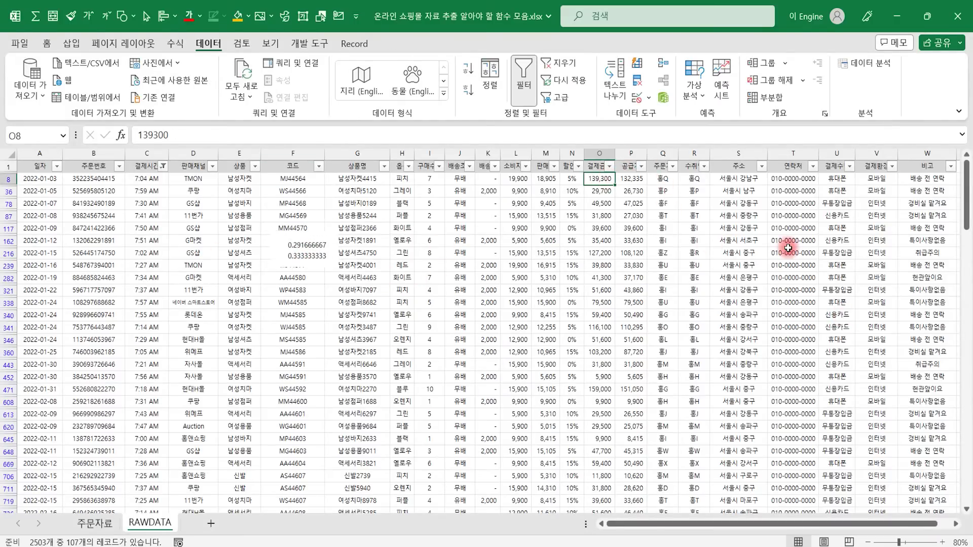
key(ctrl+shift+Down)
scroll(592, 355, down, 3)
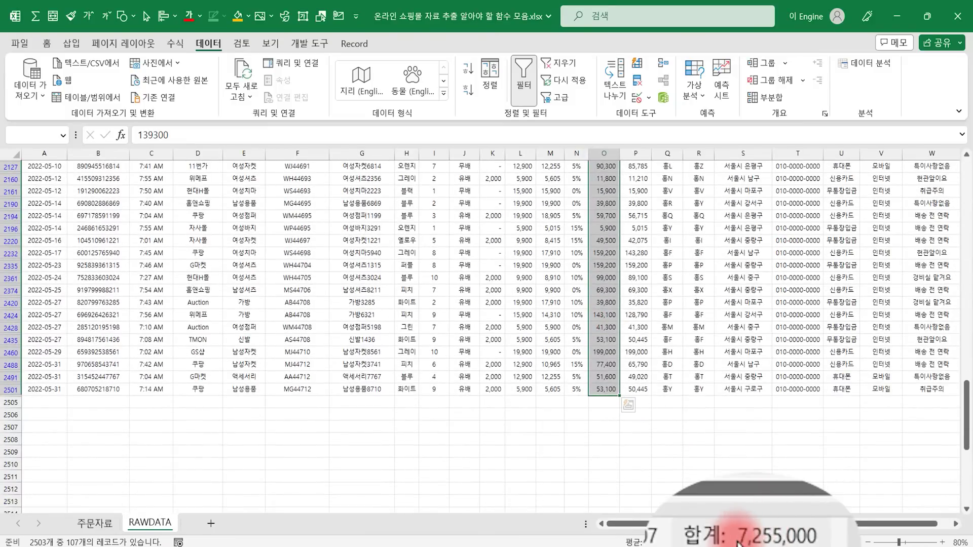
- Clear the two time values in B22:B23 on the 주문자료 sheet
click(76, 524)
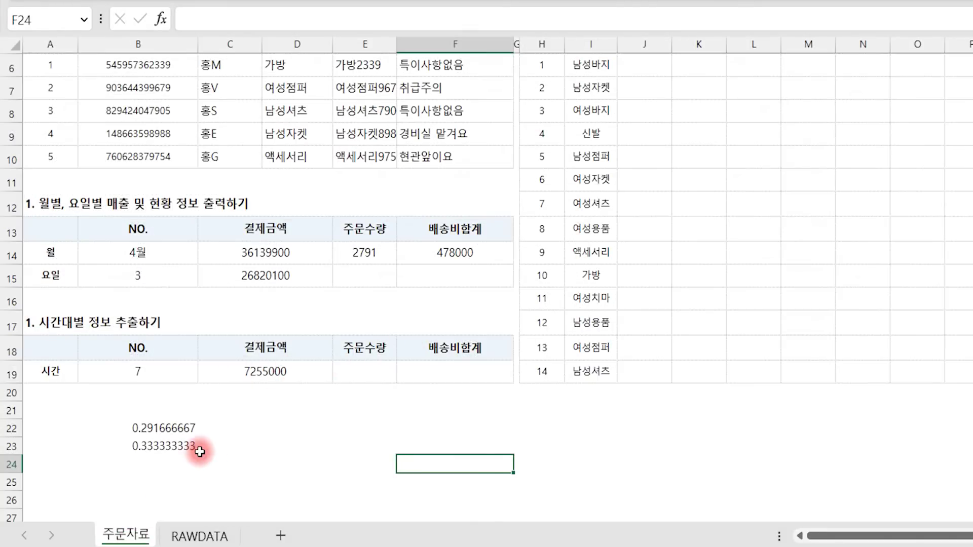
drag(188, 428, 187, 463)
key(Delete)
click(238, 449)
scroll(365, 456, up, 2)
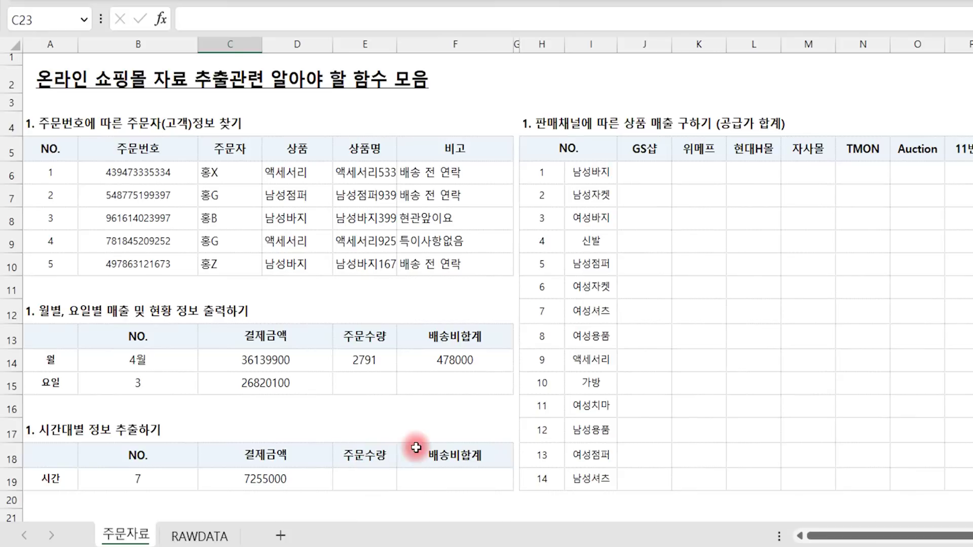
- Examine the 주문수량 and 배송비합계 cells in rows 14 and 19 and the sales channel headers in J5:U5
click(366, 479)
click(456, 478)
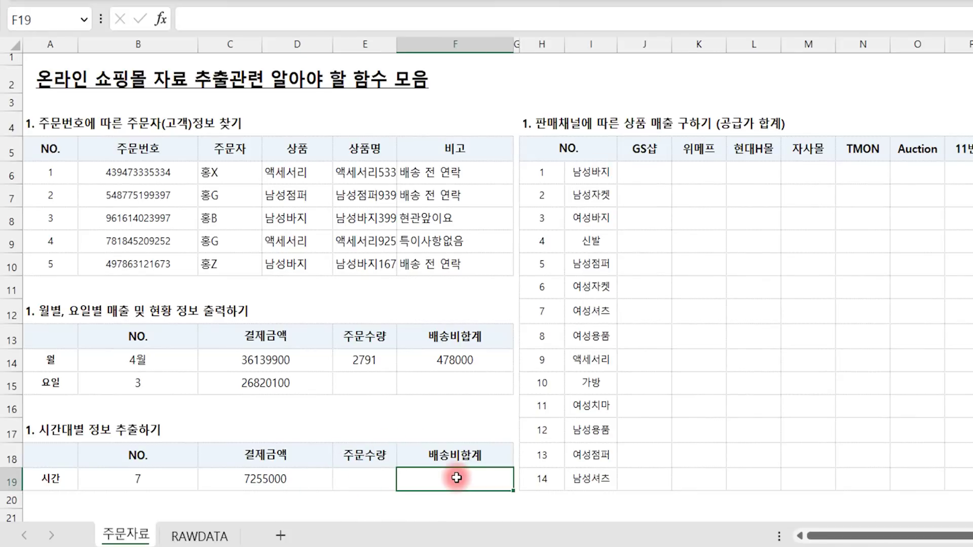
click(371, 355)
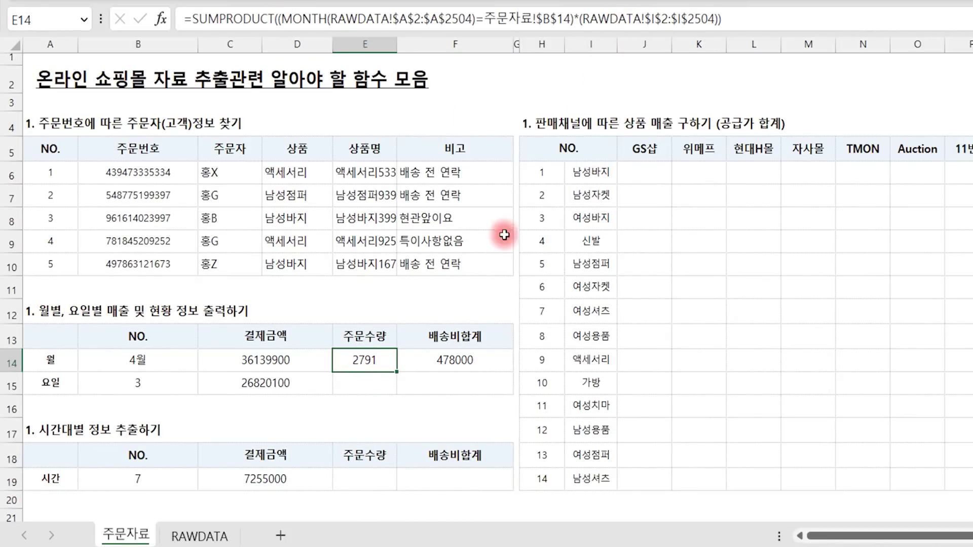
click(455, 361)
click(453, 475)
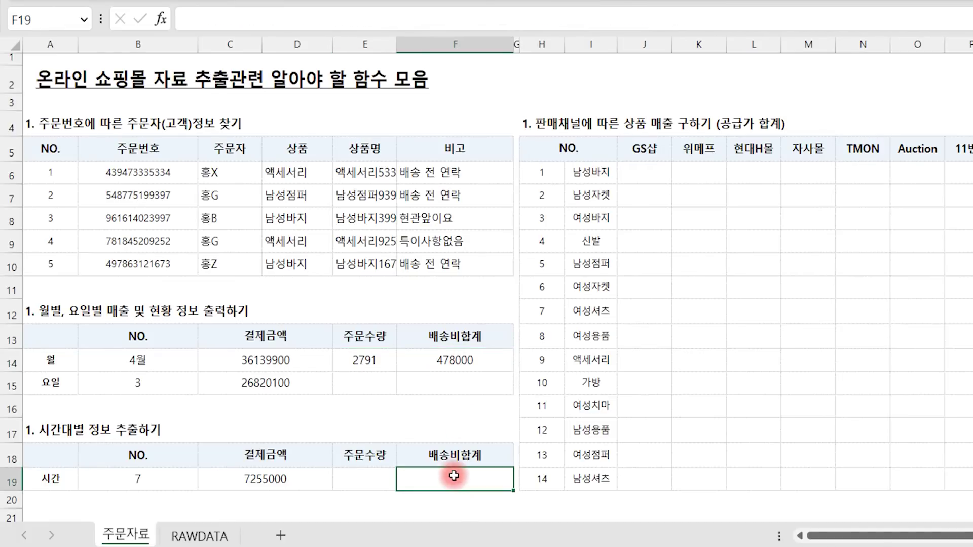
click(646, 172)
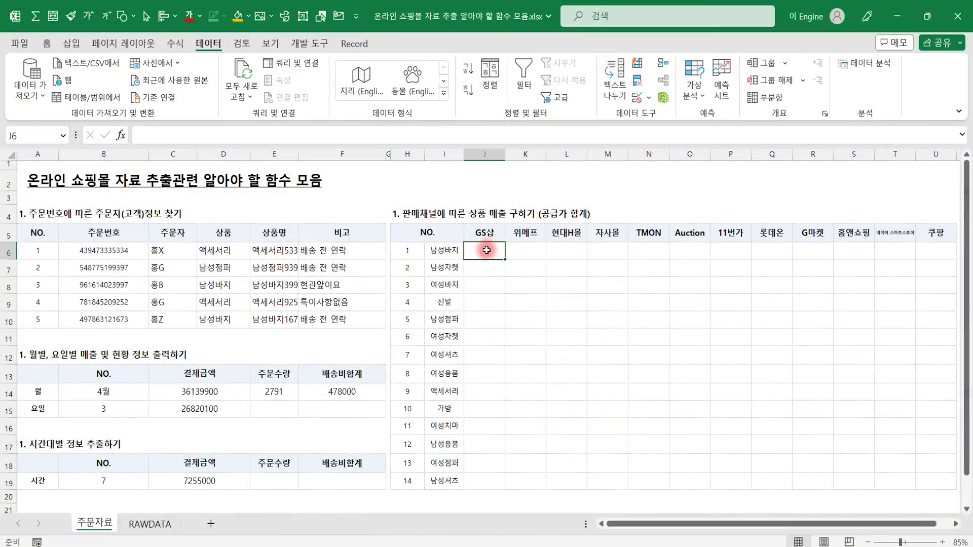
drag(490, 233, 936, 237)
click(481, 252)
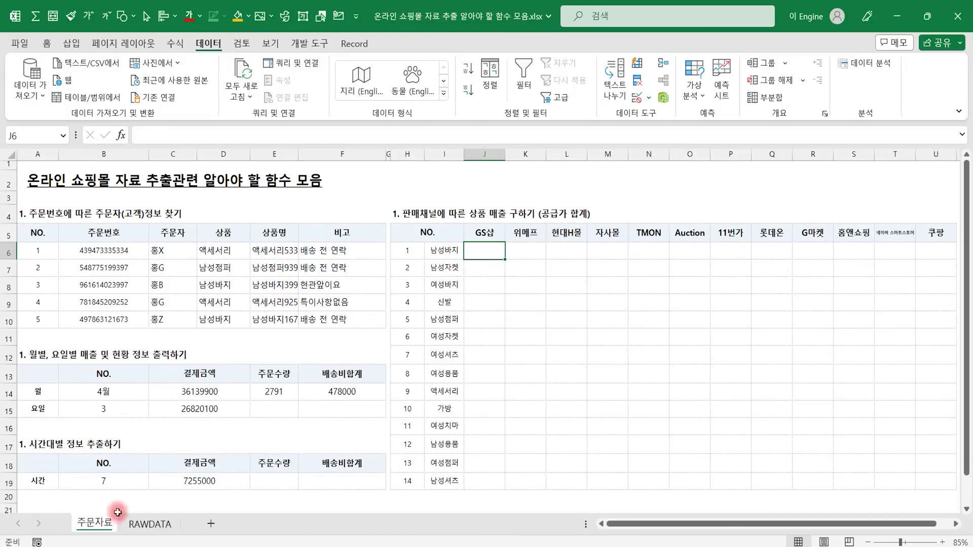
- Delete the pasted time-value image from RAWDATA and remove the filter from its header row
click(151, 522)
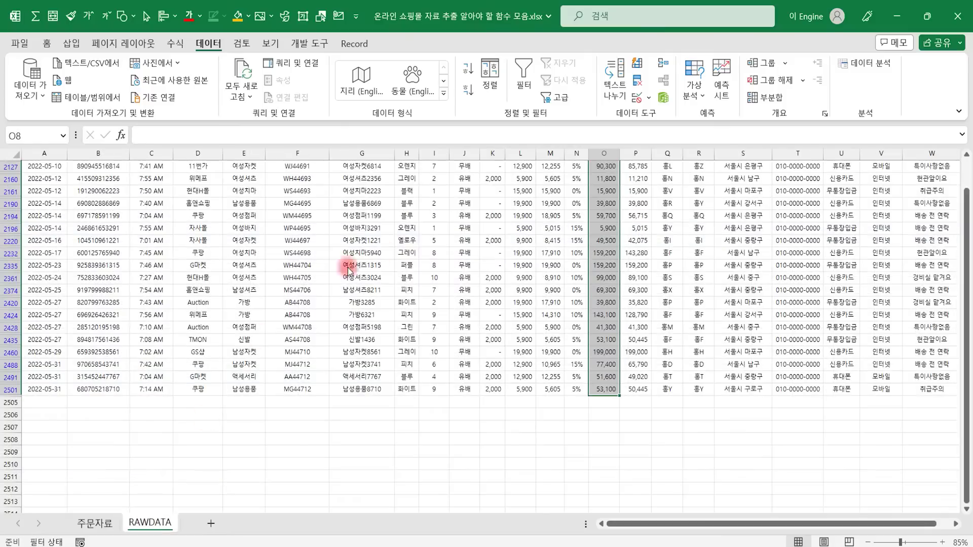
click(418, 243)
key(ctrl+Home)
key(ctrl+v)
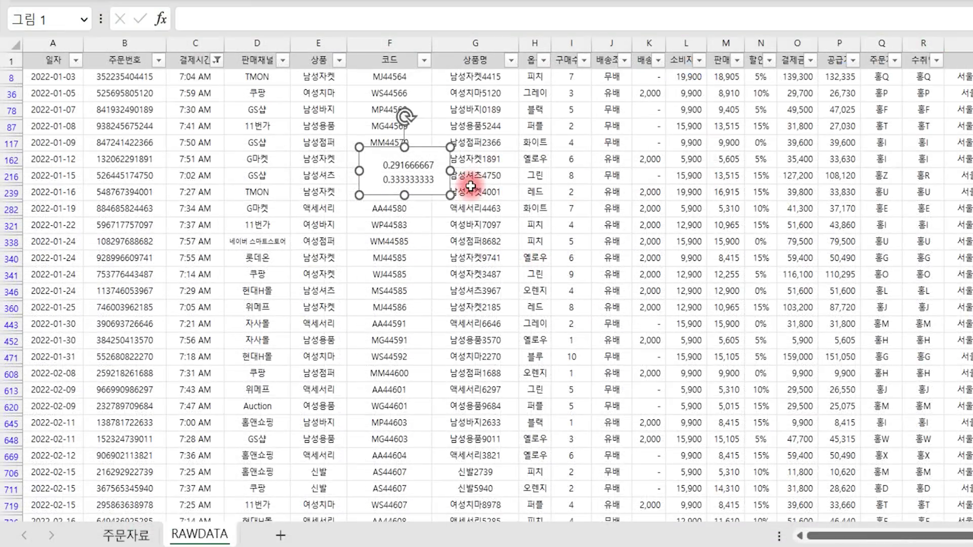
key(Delete)
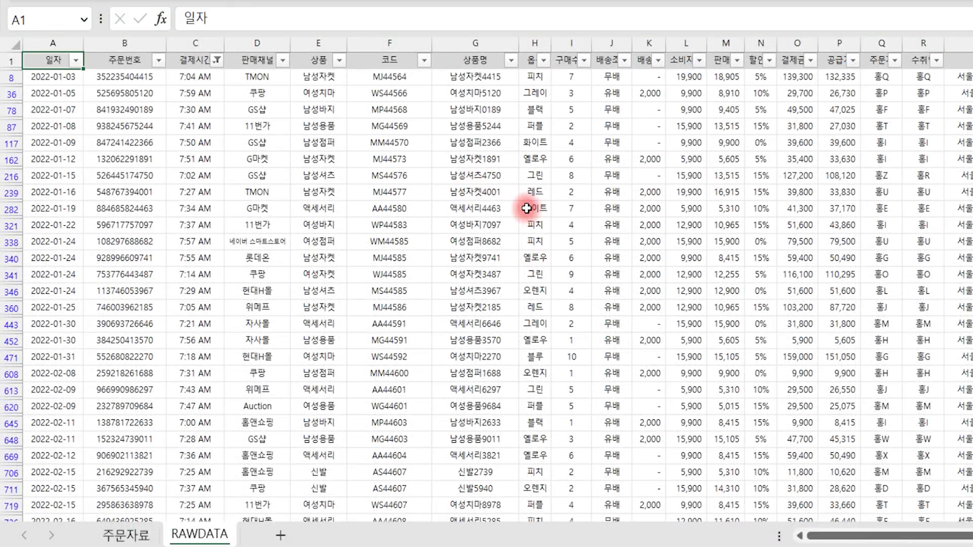
click(526, 209)
key(alt+a)
key(c)
key(ctrl+shift+l)
click(790, 126)
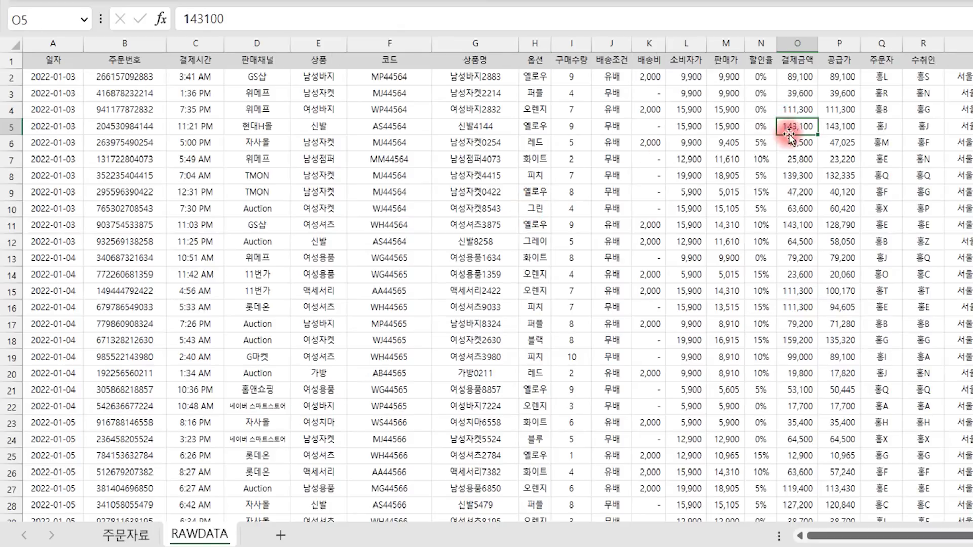
- Examine the 판매채널, 상품 and 공급가 columns of RAWDATA as criteria and sum ranges
click(257, 44)
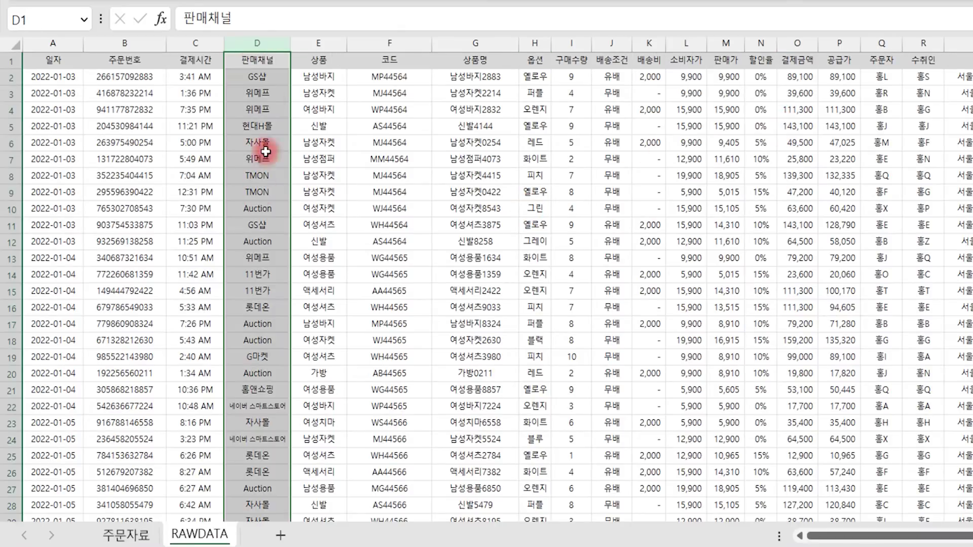
click(316, 43)
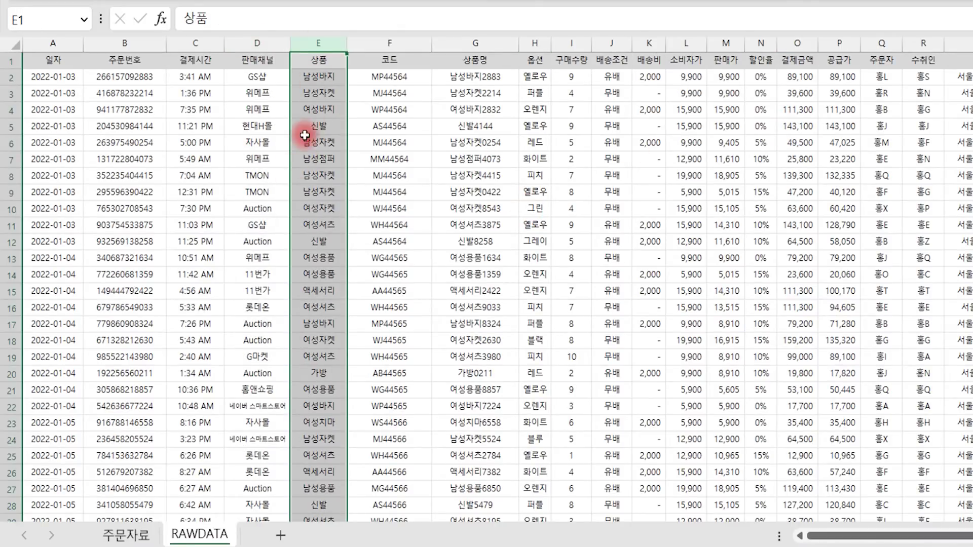
click(321, 81)
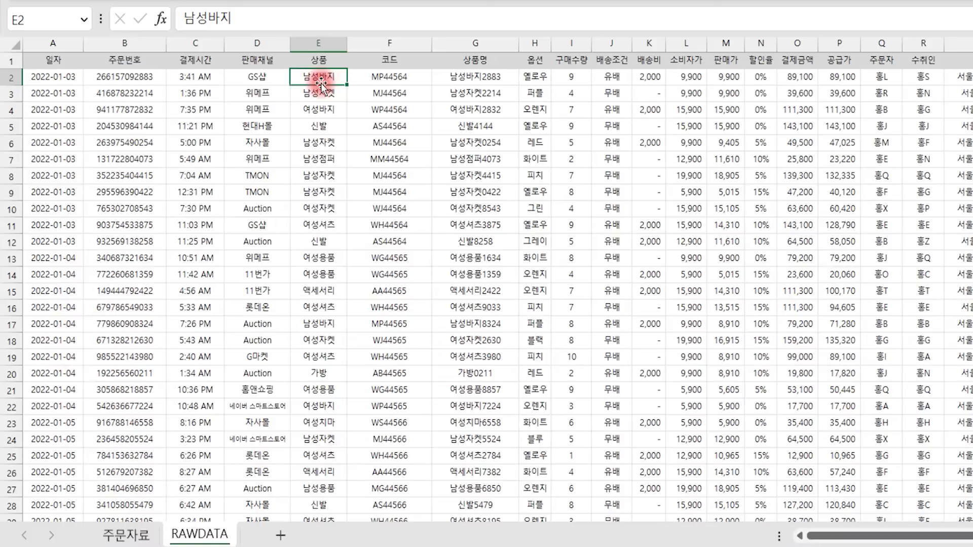
click(258, 77)
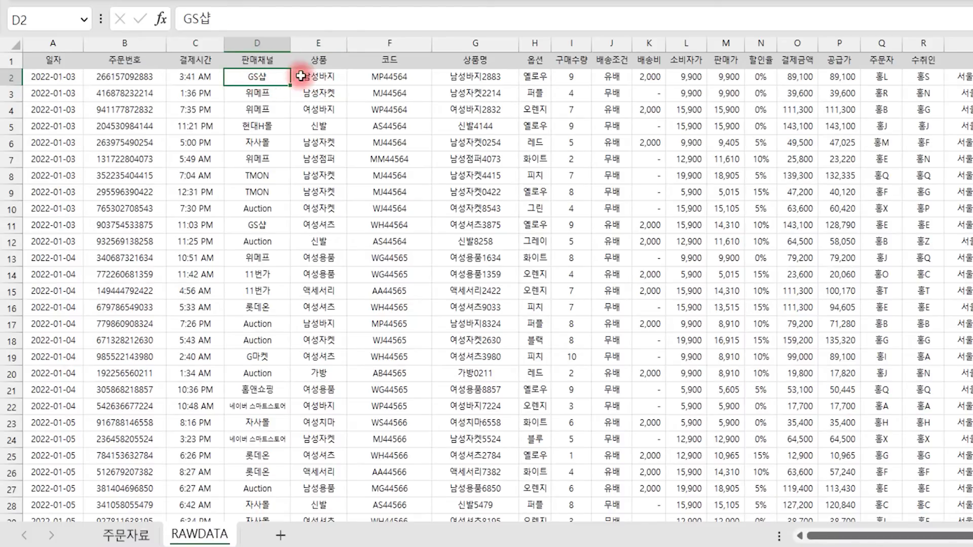
click(318, 76)
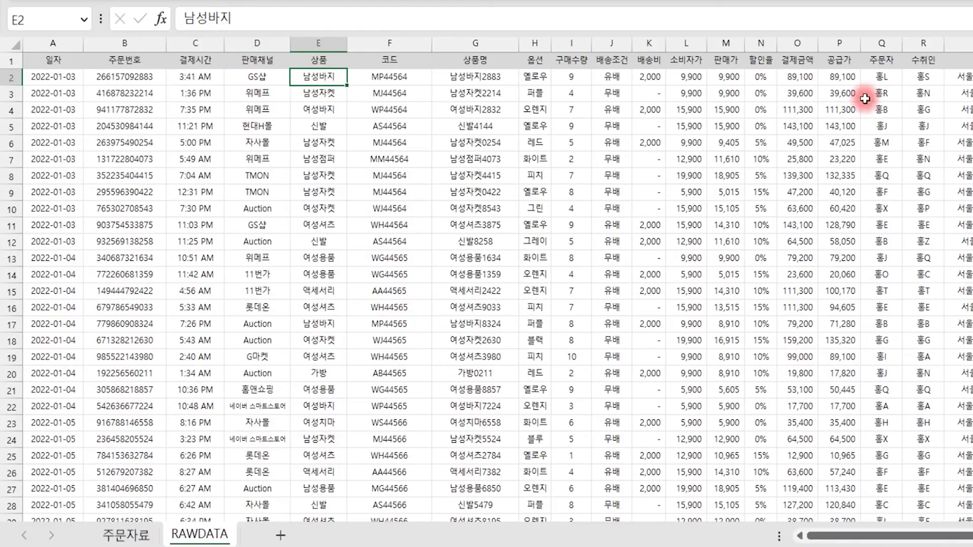
click(854, 80)
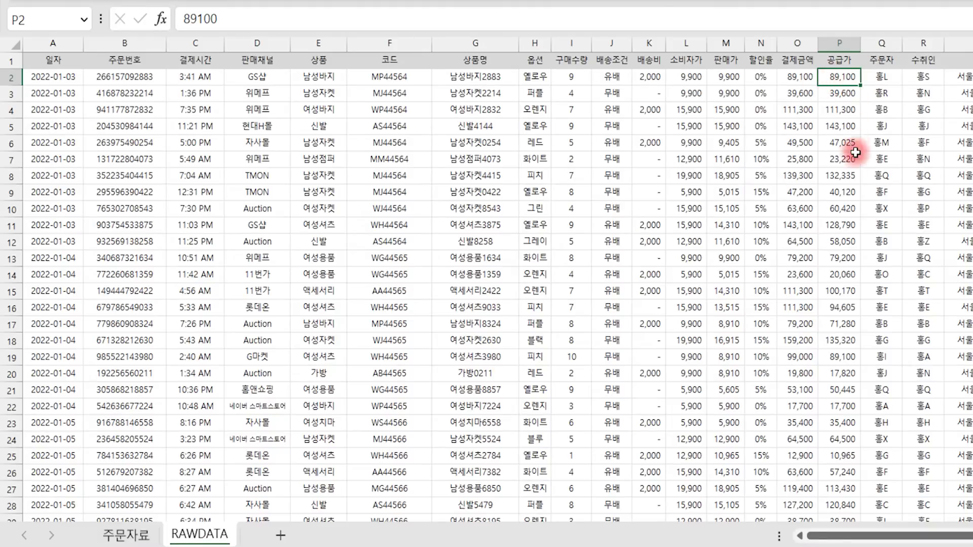
drag(261, 78, 304, 79)
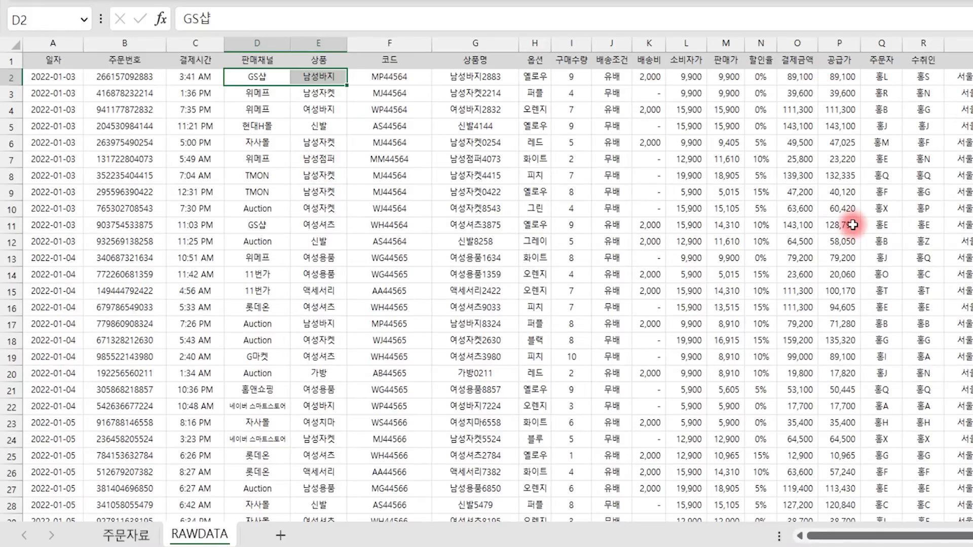
- Examine the product list in I6:I19 and the channel headers in J5:U5 on the 주문자료 sheet
click(126, 535)
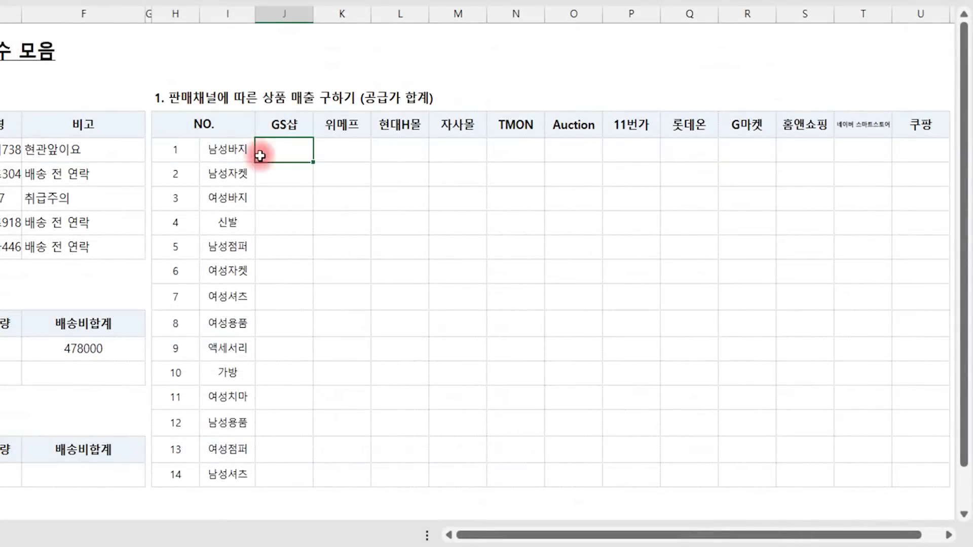
drag(235, 150, 233, 477)
drag(284, 123, 903, 133)
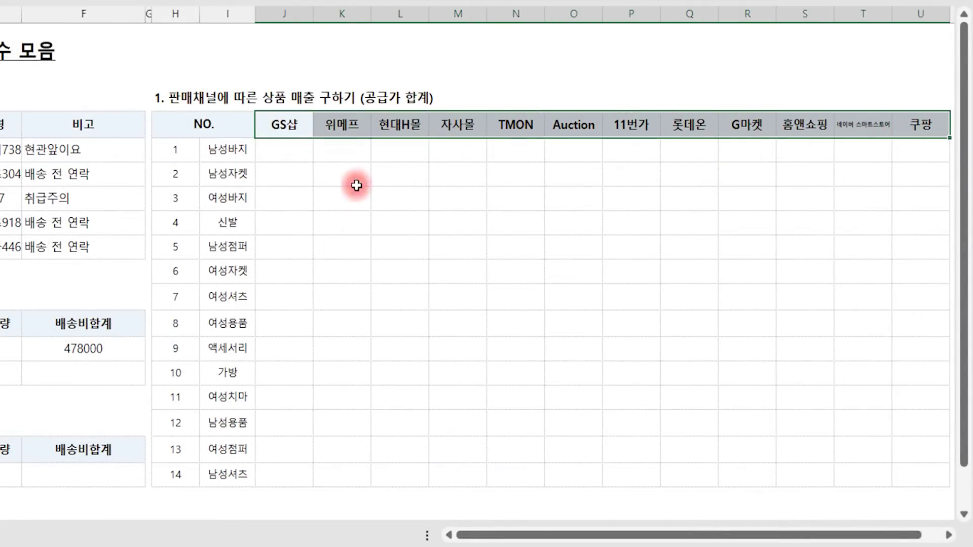
click(287, 150)
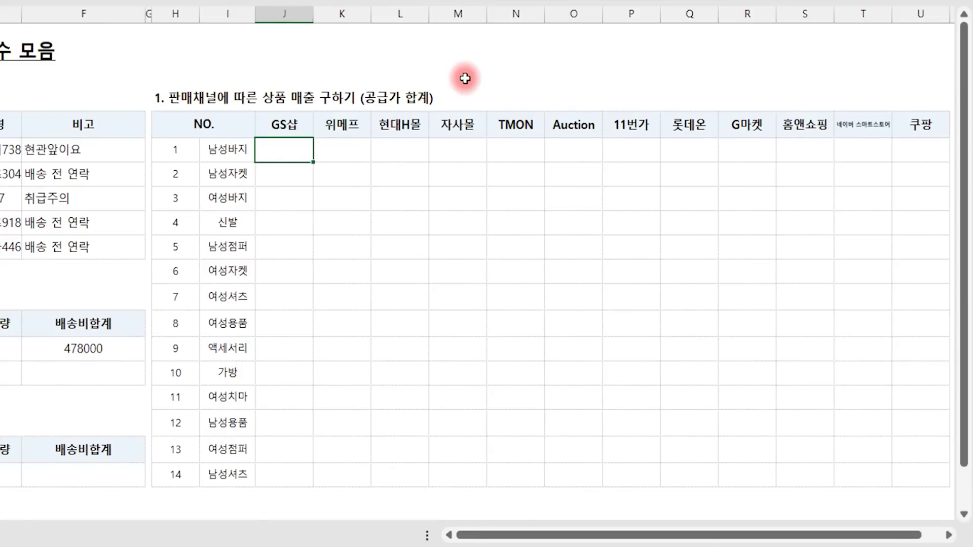
drag(404, 176, 475, 180)
drag(449, 184, 443, 218)
drag(423, 216, 471, 219)
mouse_move(471, 238)
mouse_down()
mouse_move(482, 176)
mouse_move(502, 183)
mouse_up()
drag(494, 202, 490, 225)
drag(476, 208, 495, 206)
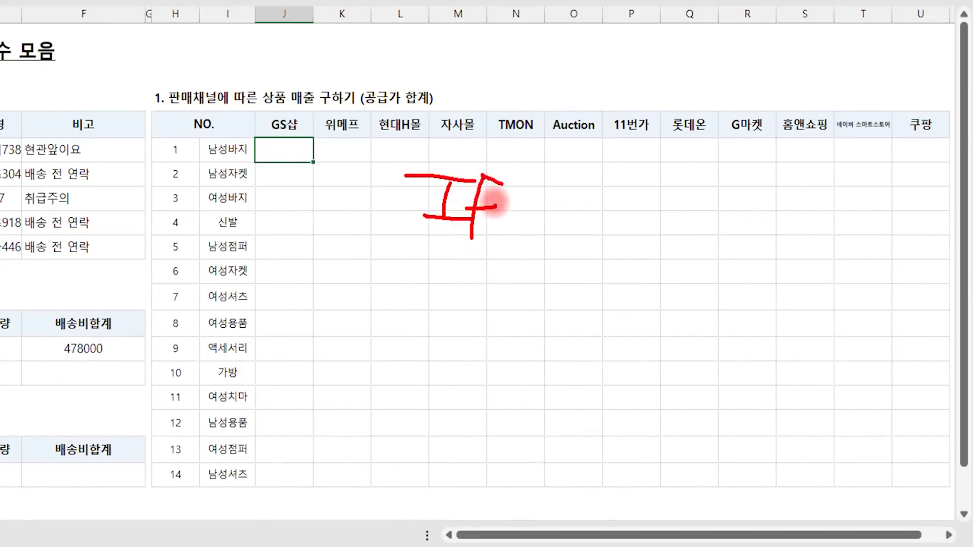
mouse_move(558, 204)
mouse_down()
mouse_move(526, 221)
mouse_move(542, 235)
mouse_move(537, 253)
mouse_up()
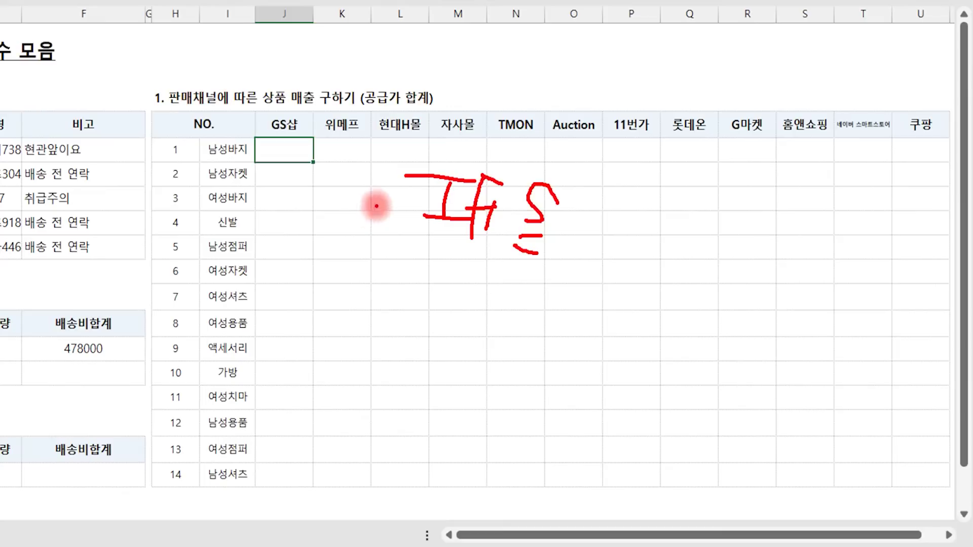
drag(321, 176, 311, 222)
drag(368, 176, 358, 221)
mouse_move(373, 184)
mouse_down()
mouse_move(375, 222)
mouse_move(381, 178)
mouse_move(398, 177)
mouse_move(402, 235)
mouse_move(351, 234)
mouse_up()
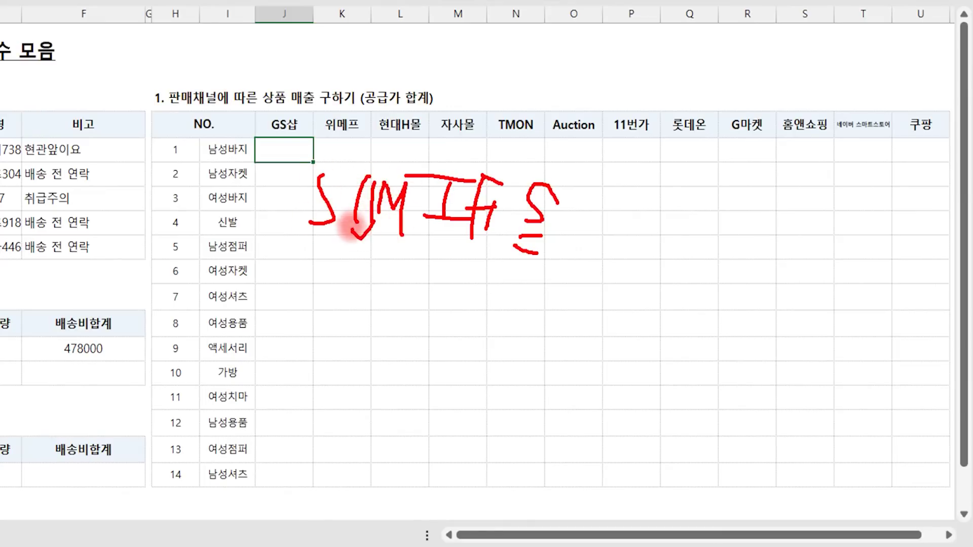
drag(512, 262, 560, 257)
drag(288, 249, 404, 248)
mouse_move(489, 247)
mouse_down()
mouse_move(406, 172)
mouse_move(499, 232)
mouse_move(472, 258)
mouse_move(370, 260)
mouse_up()
mouse_move(557, 266)
mouse_down()
mouse_move(522, 238)
mouse_move(575, 245)
mouse_up()
key(Escape)
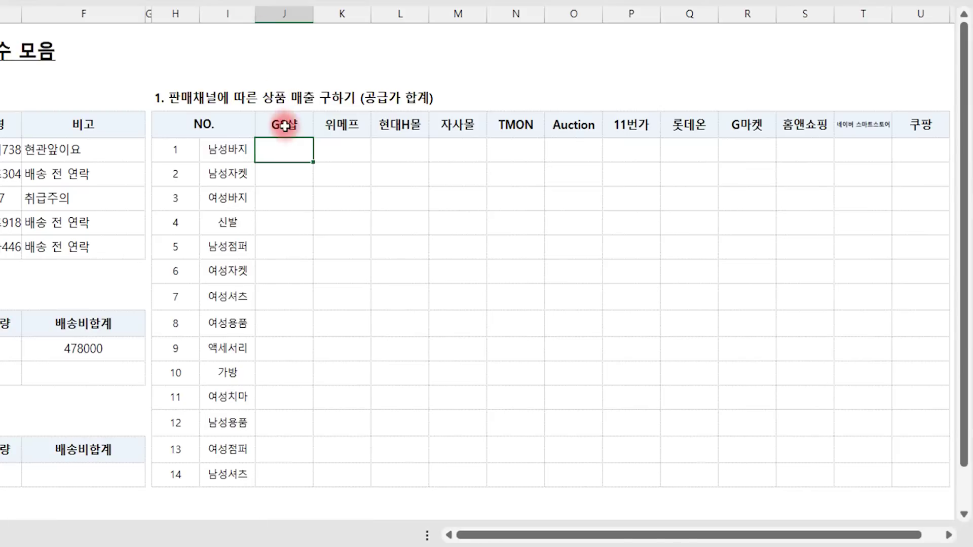
- Start a SUMIFS formula in J6 on 주문자료 with the absolute sum range RAWDATA!$P$2:$P$2504
click(235, 147)
key(ctrl+shift+Down)
click(282, 154)
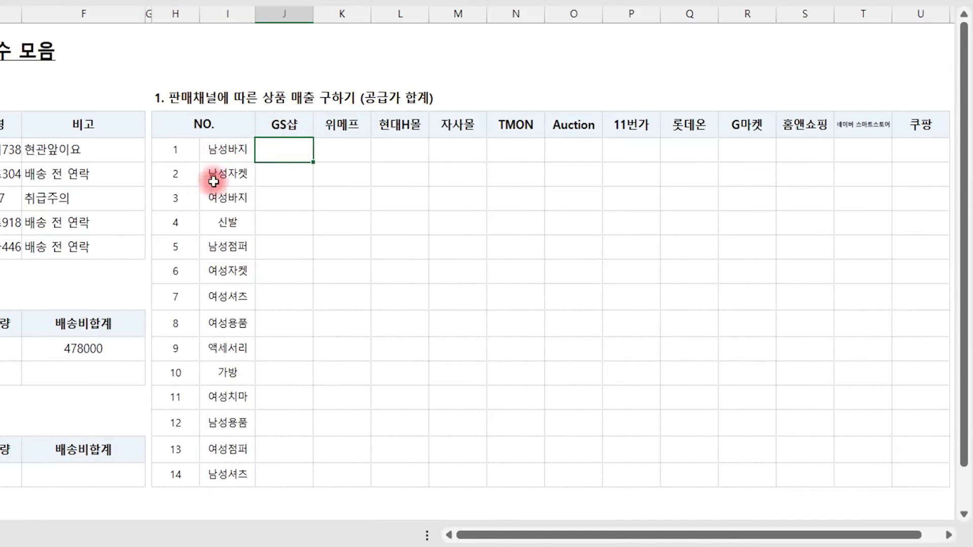
text(=)
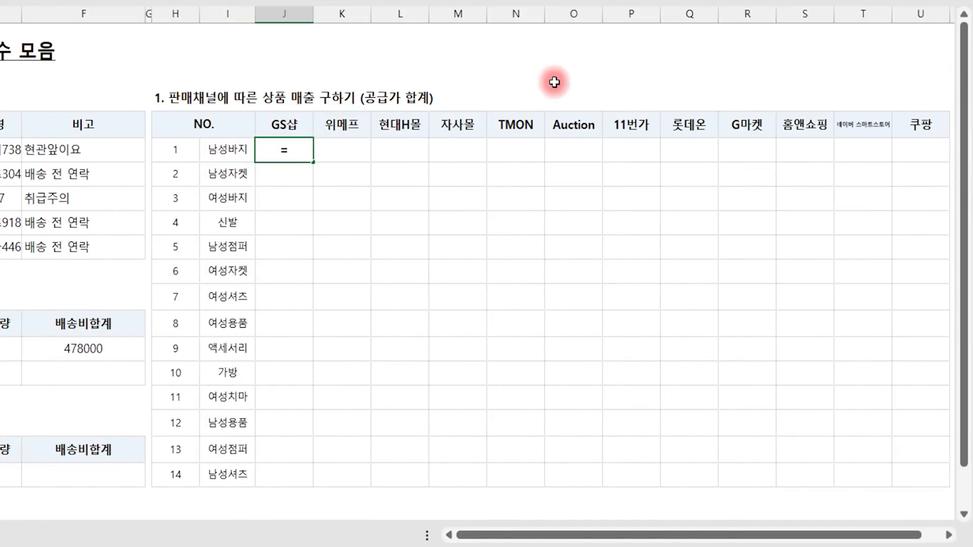
text(sumifs)
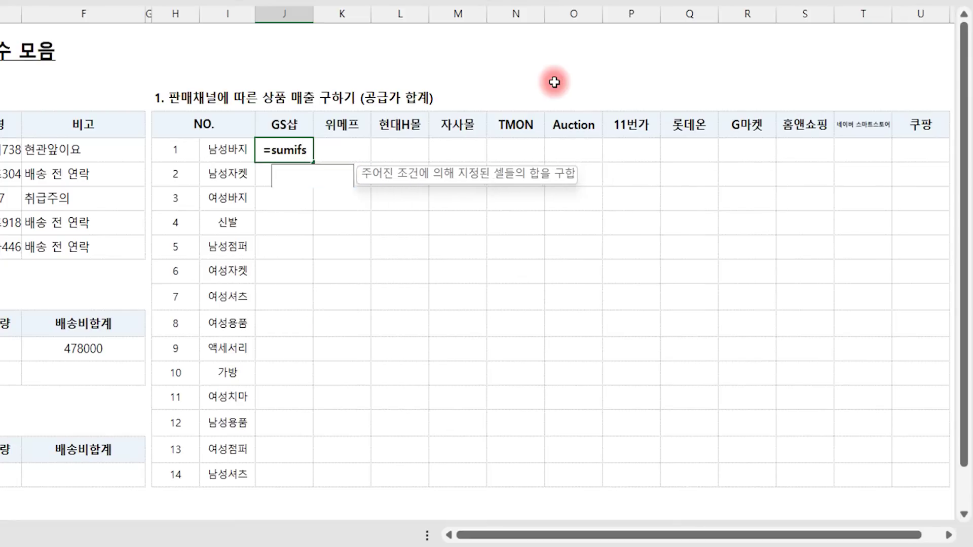
text(()
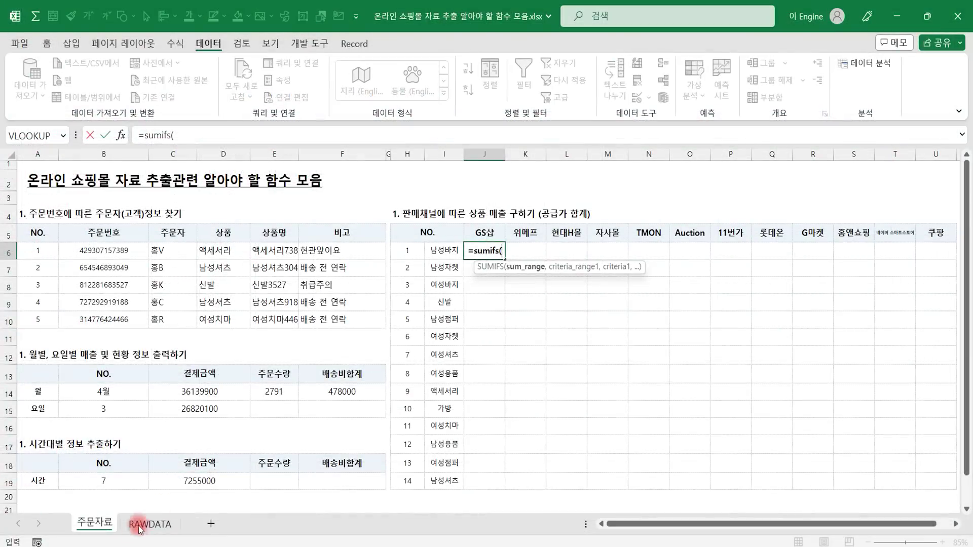
click(149, 523)
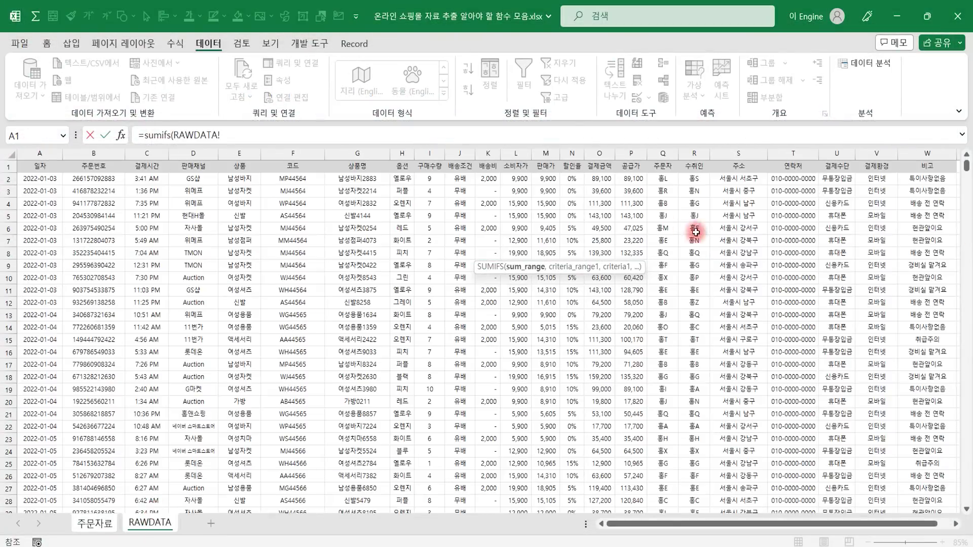
click(631, 178)
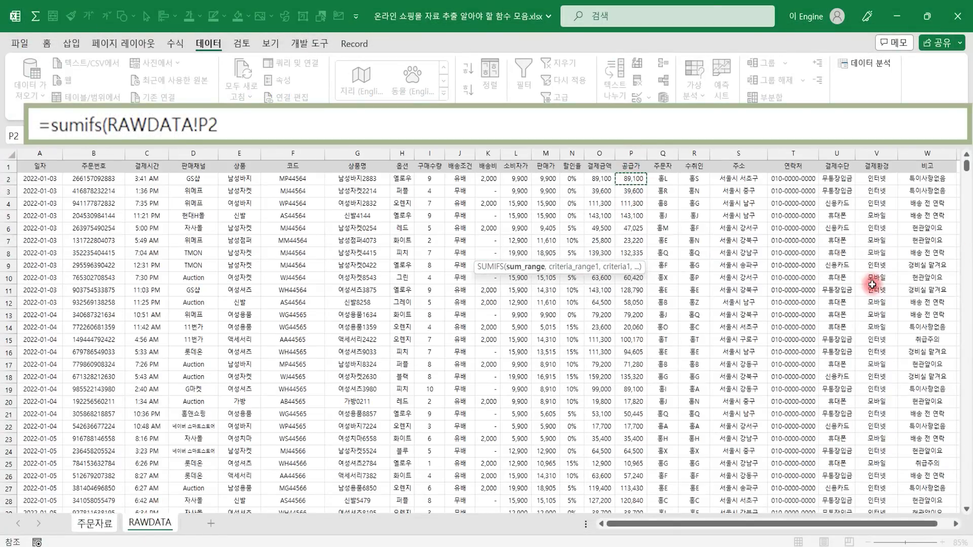
key(ctrl+shift+Down)
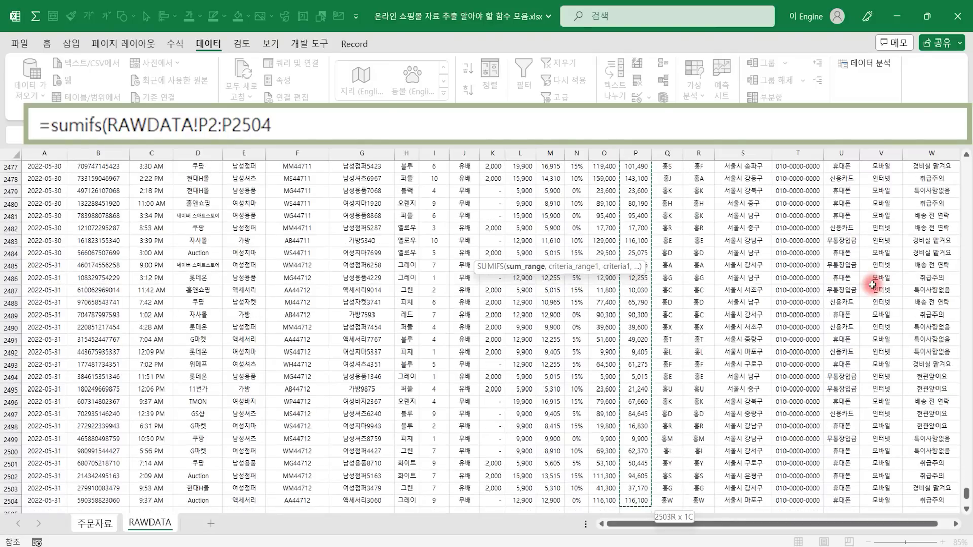
key(F4)
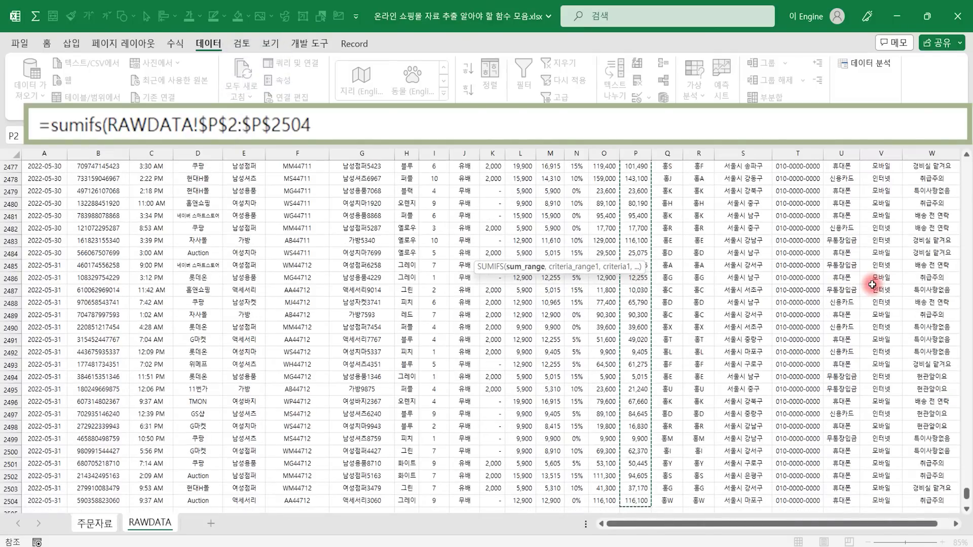
text(,)
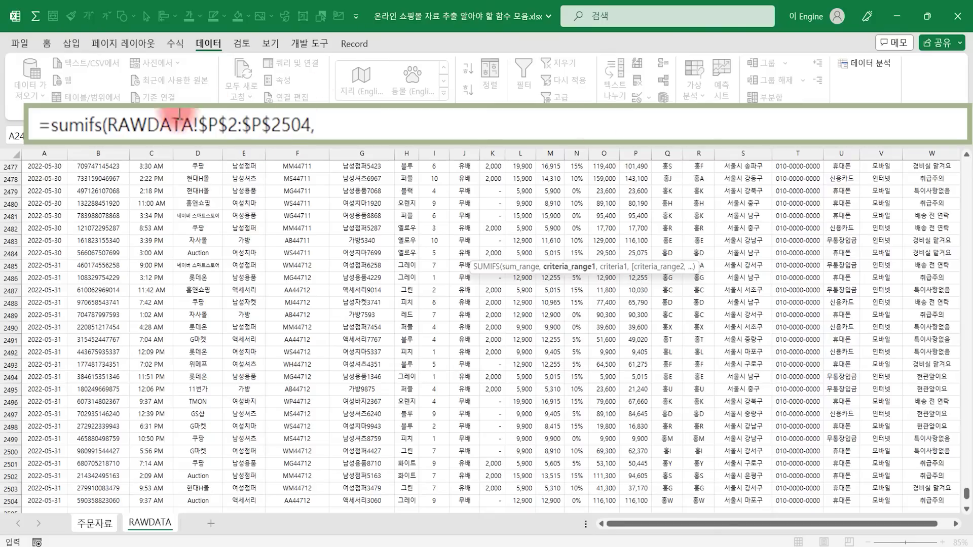
- Add the 상품 column RAWDATA!$E$2:$E$2504 as the first criteria range, with absolute references
drag(673, 273, 287, 159)
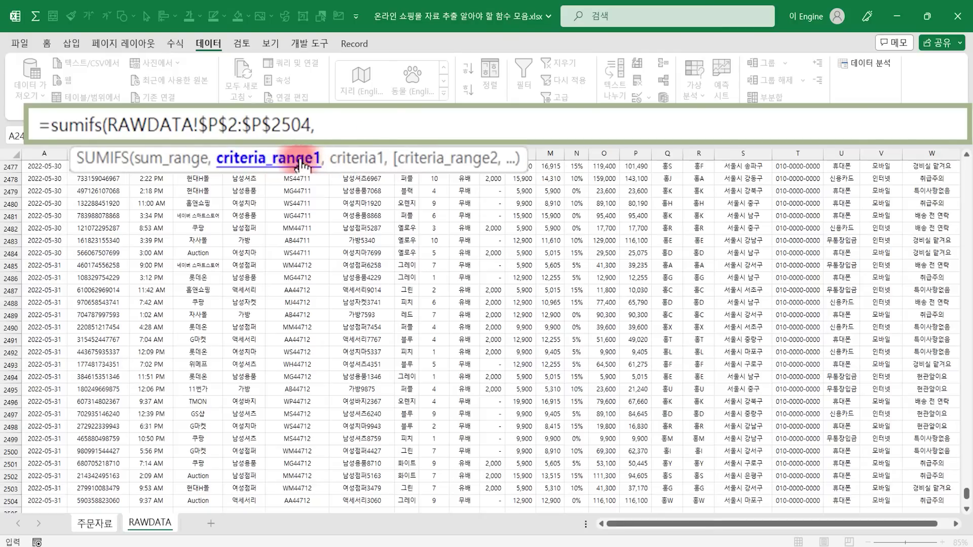
drag(966, 495, 967, 147)
drag(413, 159, 865, 80)
click(242, 177)
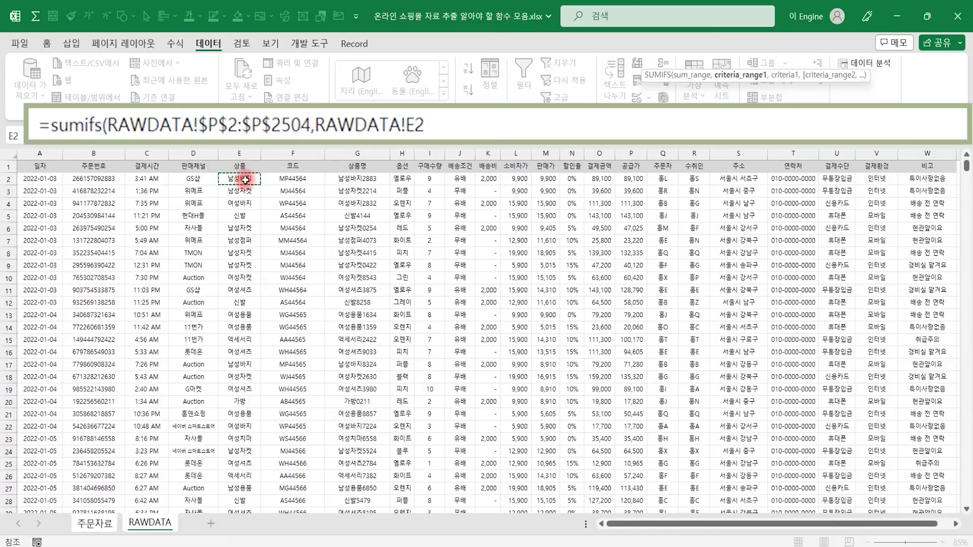
key(ctrl+shift+Down)
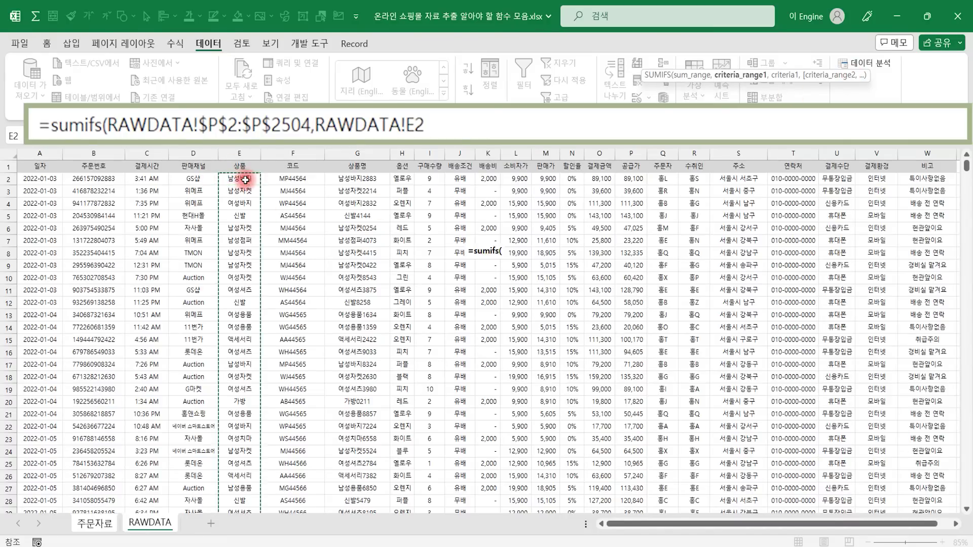
key(F4)
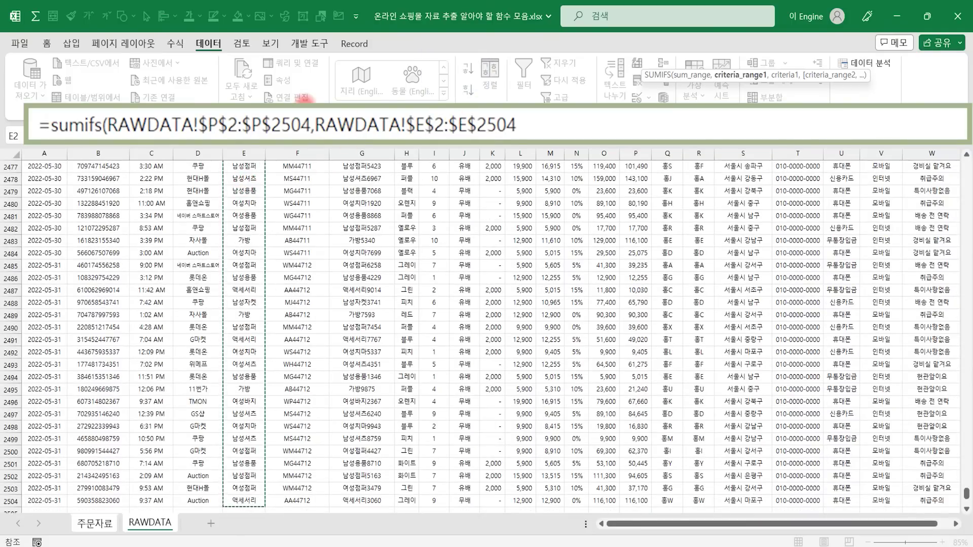
text(,)
- Set the first criterion to the product name in 주문자료!$I6, locking only its column
drag(772, 80, 388, 150)
click(505, 134)
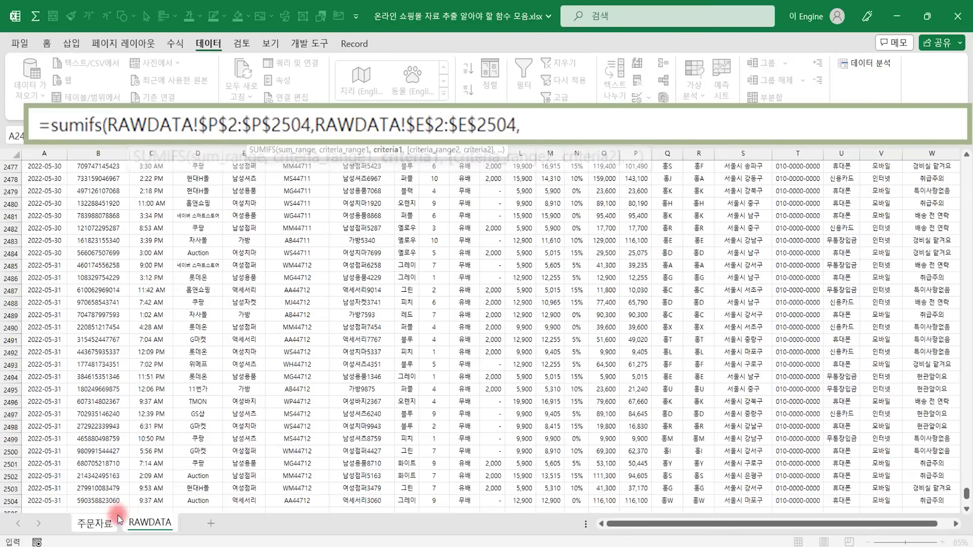
click(94, 523)
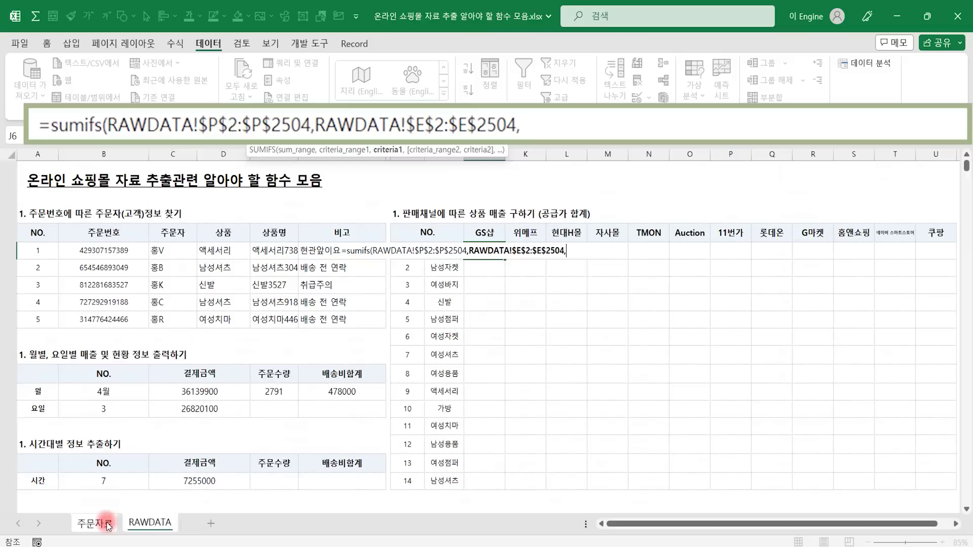
click(444, 268)
key(Up)
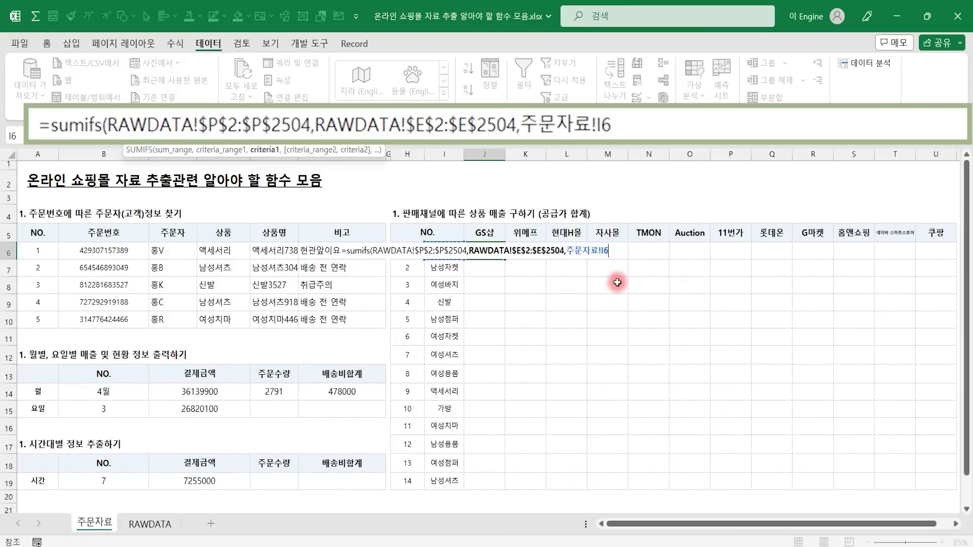
key(F4)
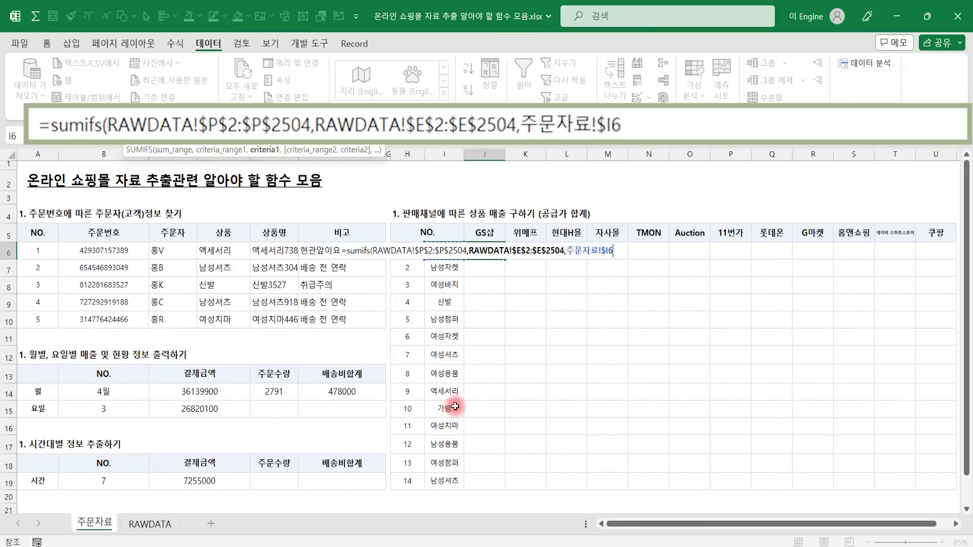
text(,)
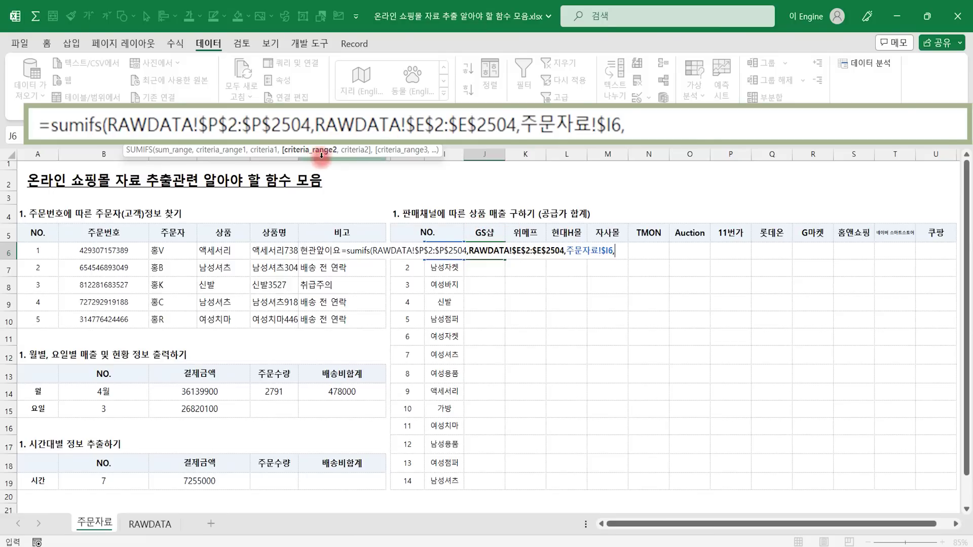
- Add the 판매채널 column RAWDATA!$D$2:$D$2504 as the second criteria range, with absolute references
click(162, 524)
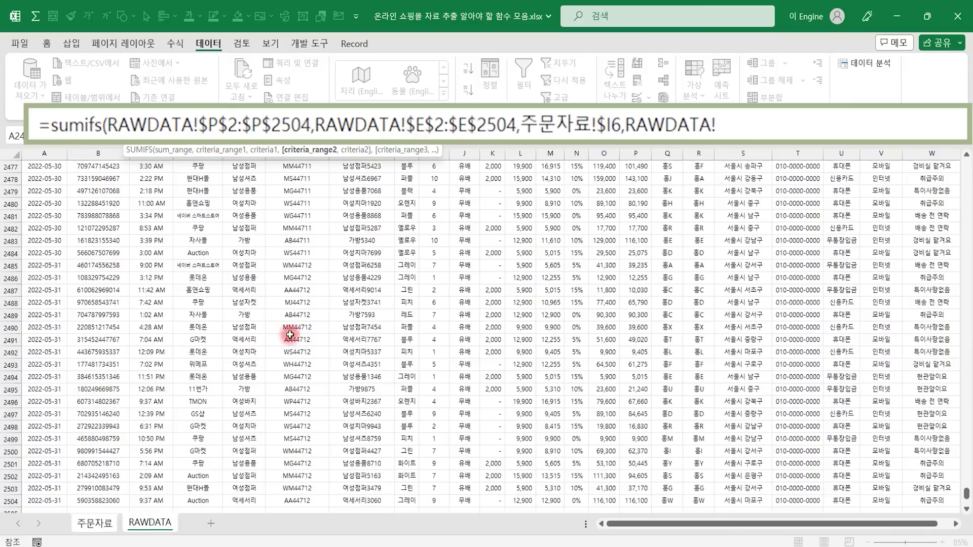
drag(966, 489, 967, 156)
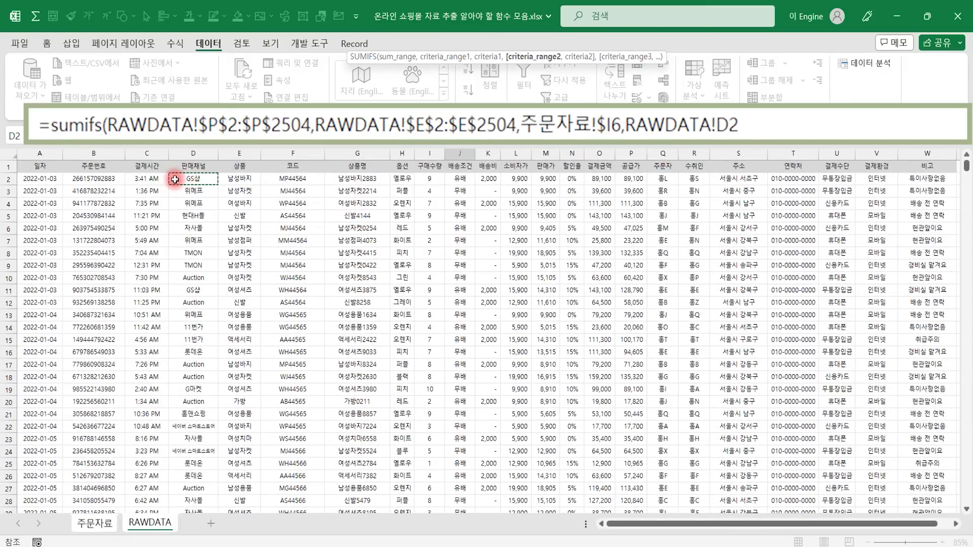
key(ctrl+shift+Down)
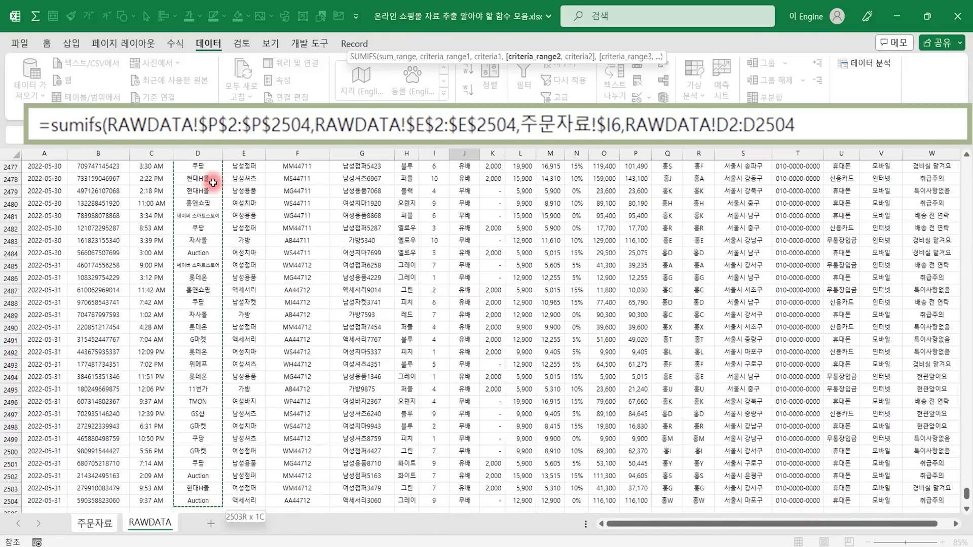
key(F4)
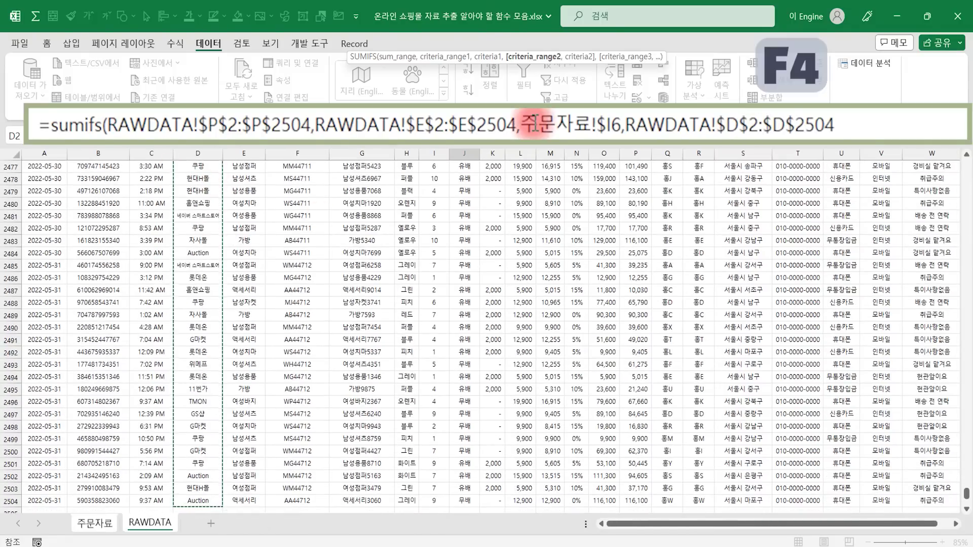
text(,)
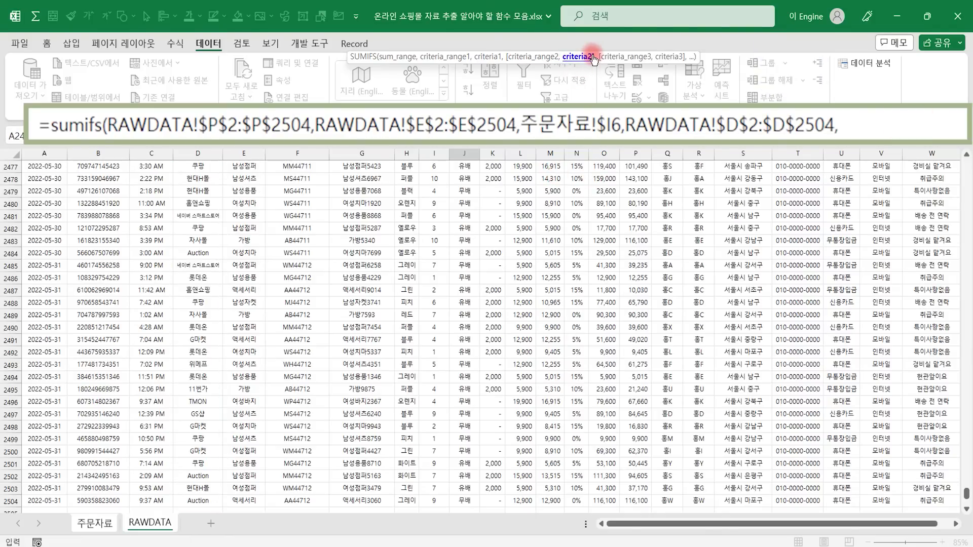
- Set the second criterion to the channel header 주문자료!J$5, locking only its row, and complete the SUMIFS formula
click(101, 531)
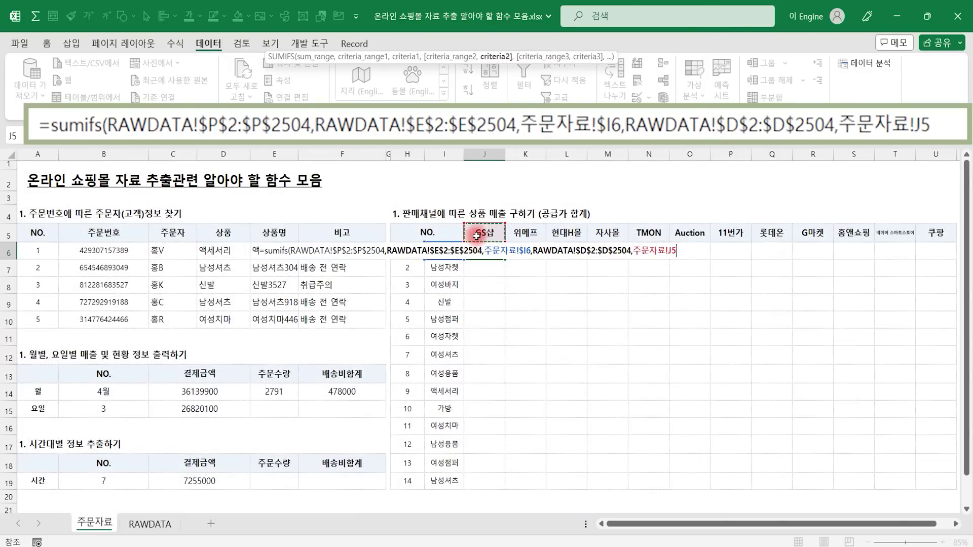
key(F4)
key(F4)
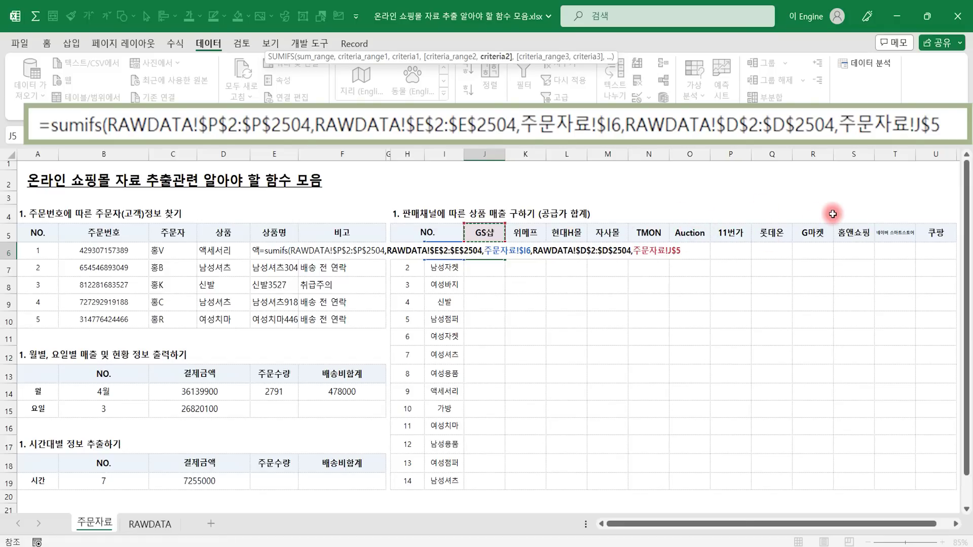
key(F2)
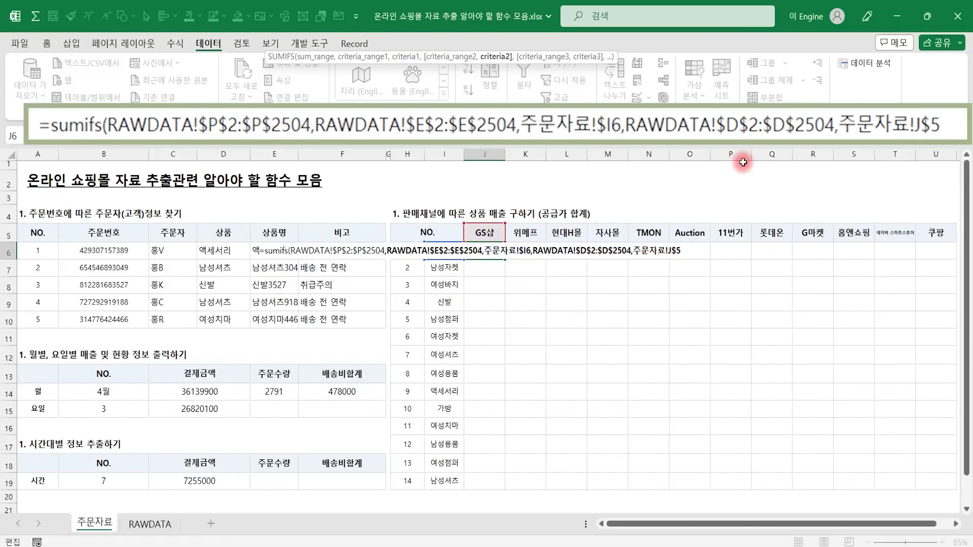
text())
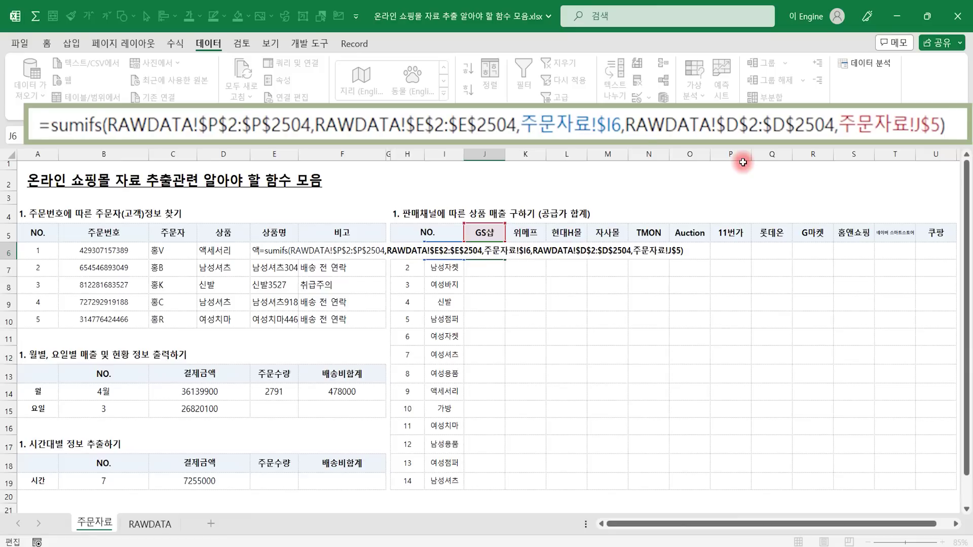
key(ctrl+Return)
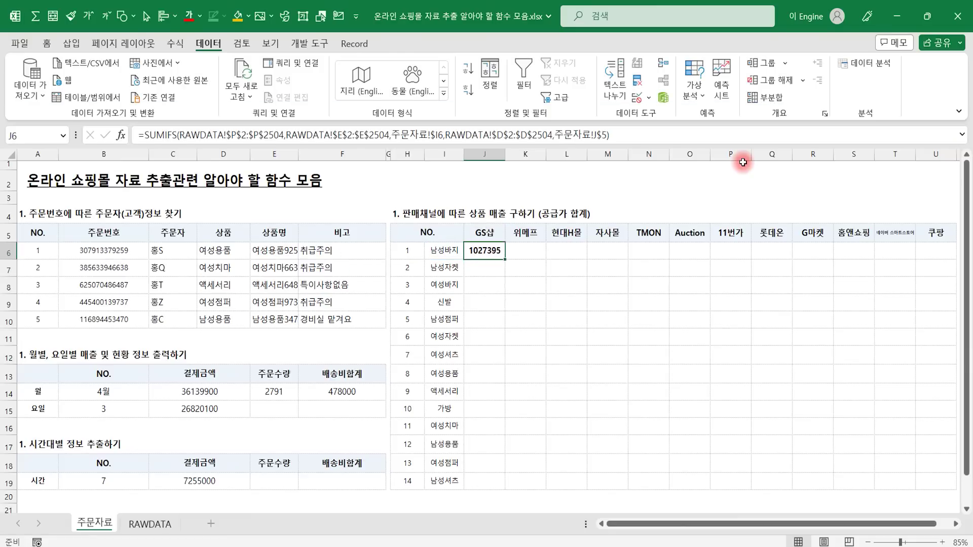
- Format J6 with a thousands separator and autofit the width of column J
click(46, 44)
double_click(505, 154)
click(500, 249)
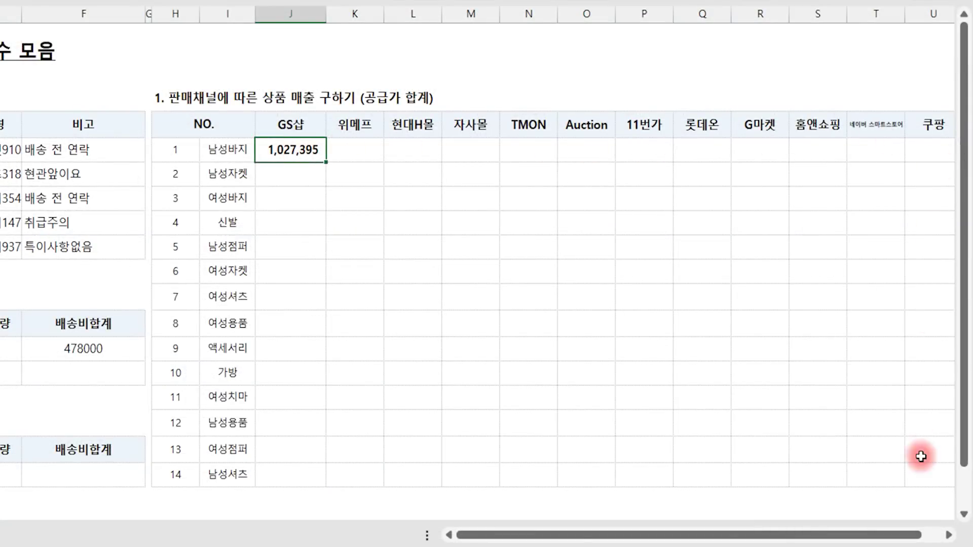
- Turn on filtering for the header row of the RAWDATA sheet
click(223, 150)
key(ctrl+shift+Down)
click(265, 128)
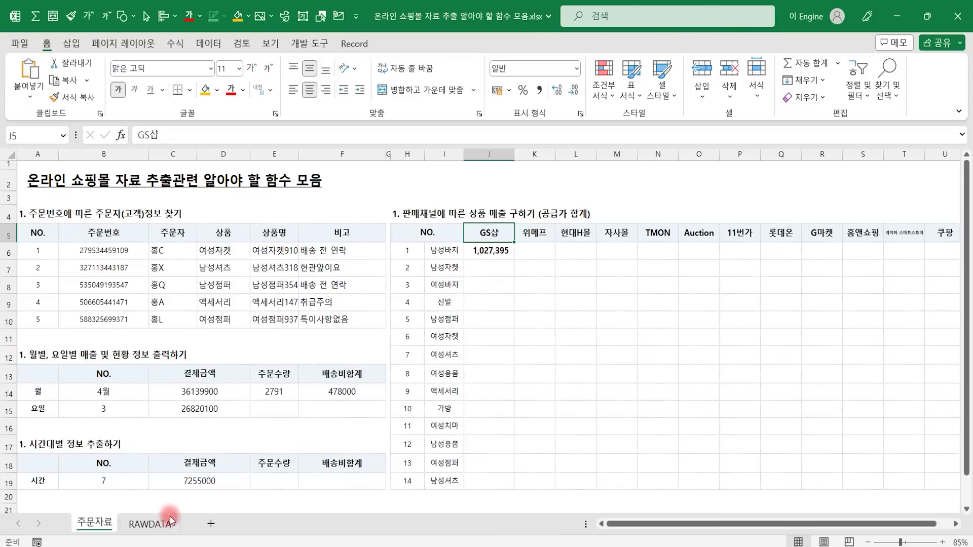
click(170, 520)
click(139, 301)
key(ctrl+Home)
key(Right)
key(Right)
key(Right)
key(Right)
key(Right)
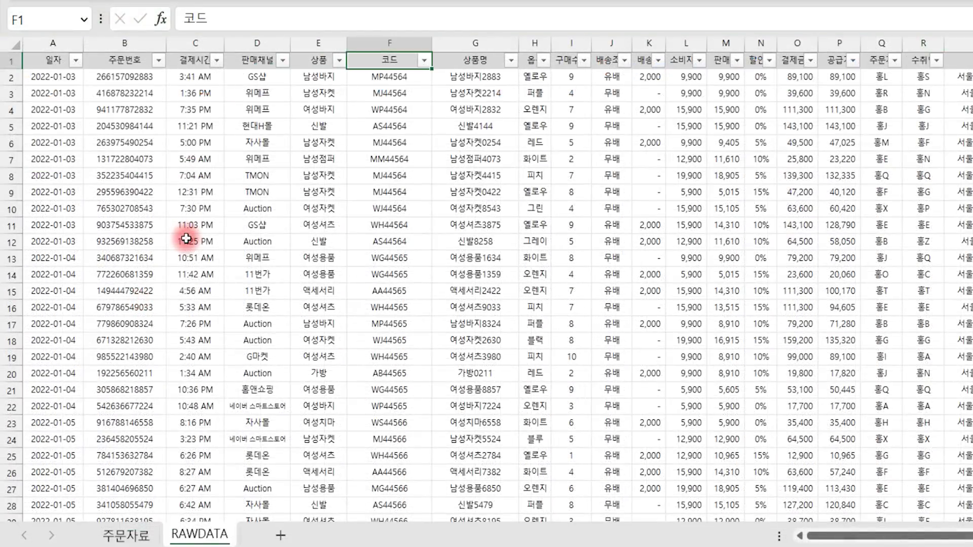
- Filter the 상품 column of RAWDATA to show only 남성바지
key(Left)
key(alt+Down)
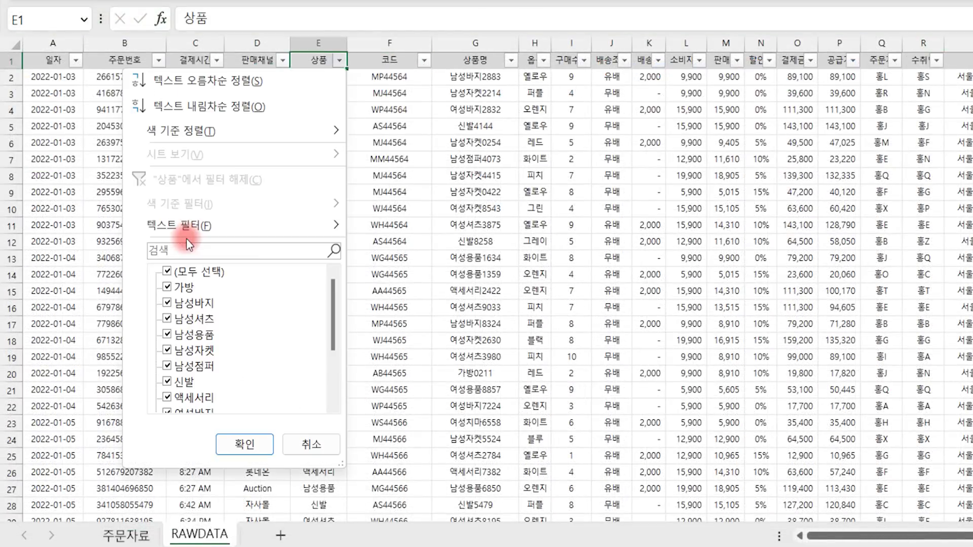
click(168, 273)
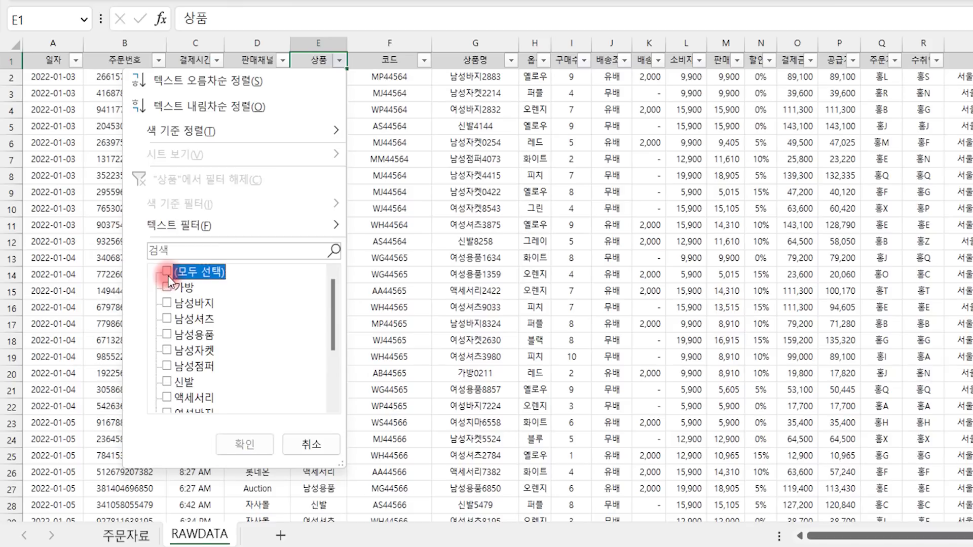
click(167, 305)
click(243, 446)
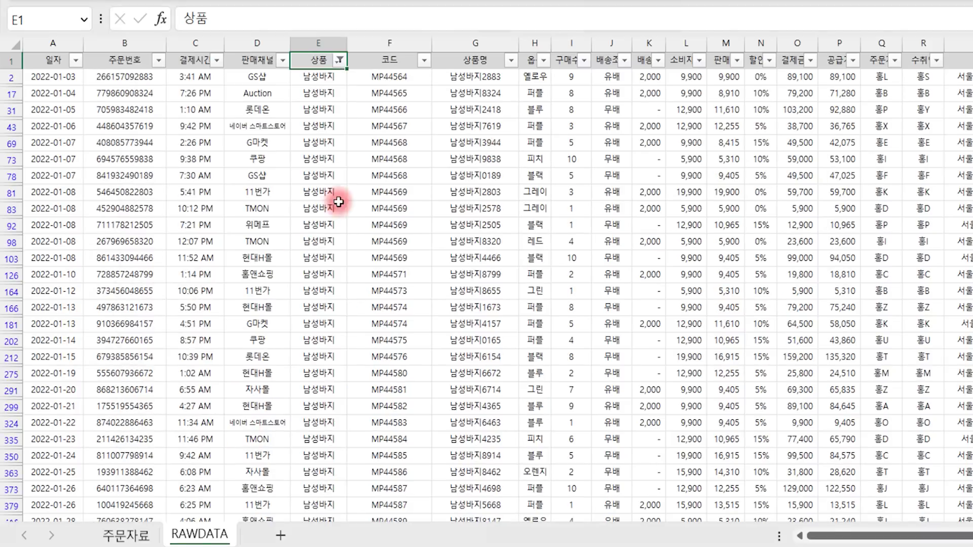
- Filter the 판매채널 column to GS샵 and select the filtered 공급가 values to check their sum
click(284, 65)
click(110, 274)
click(110, 319)
click(177, 441)
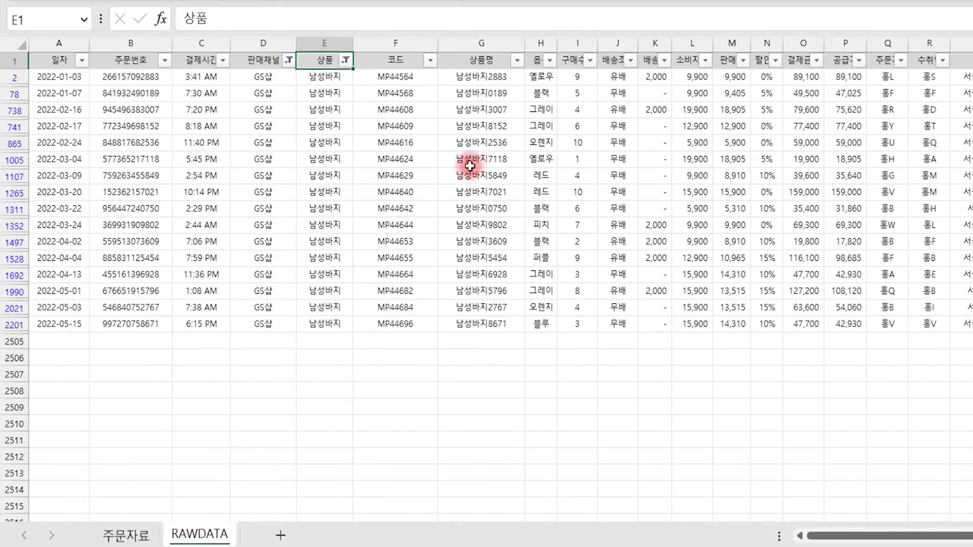
drag(634, 180, 635, 361)
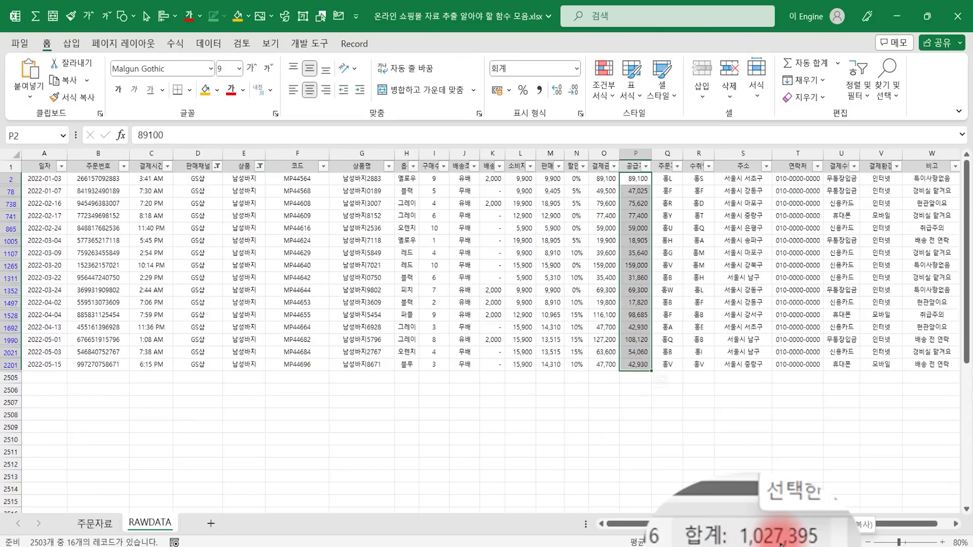
- Fill the J6 formula on 주문자료 across to U6 and down to row 19
click(95, 523)
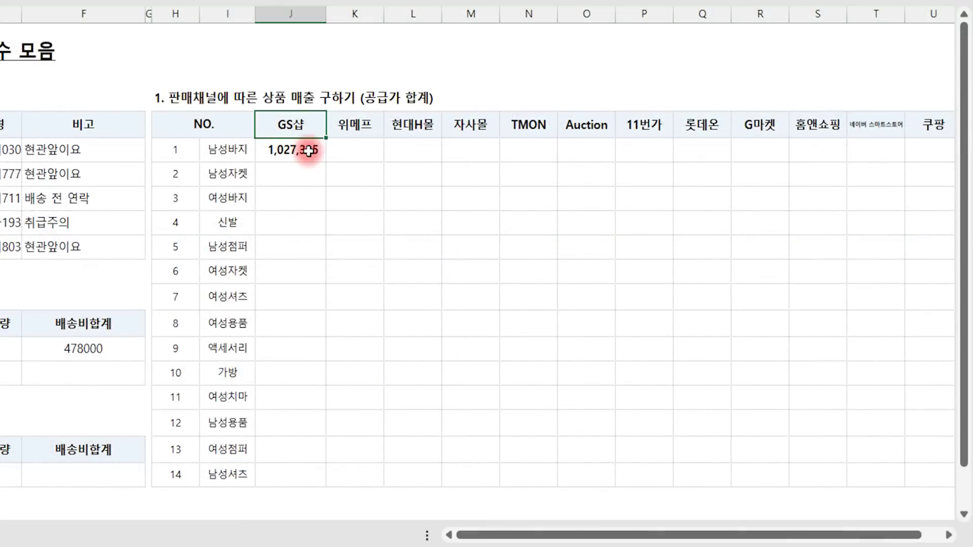
click(308, 150)
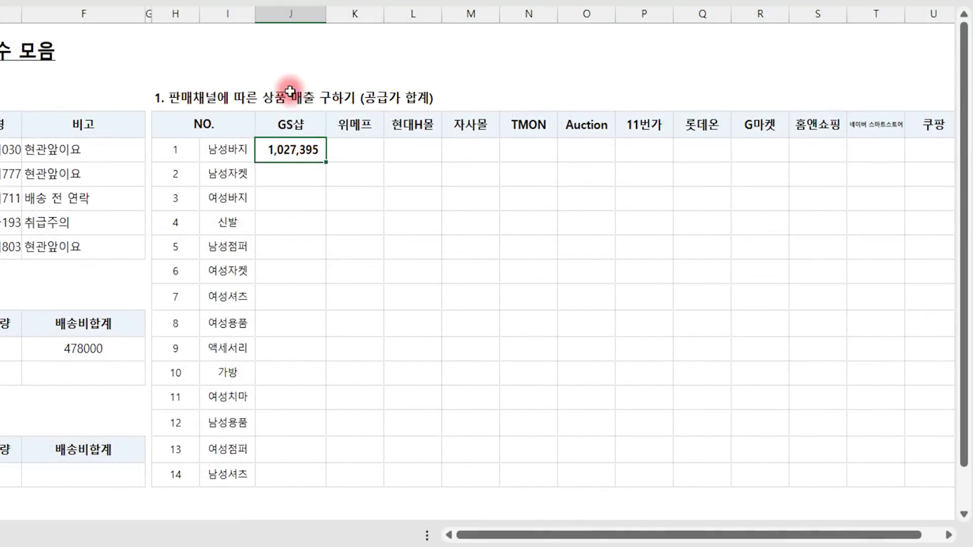
drag(326, 165, 937, 151)
drag(785, 533, 806, 533)
drag(907, 161, 891, 483)
- Autofit the widths of columns J through U and review the completed sales table
drag(234, 11, 893, 62)
double_click(850, 7)
click(752, 74)
drag(706, 534, 753, 534)
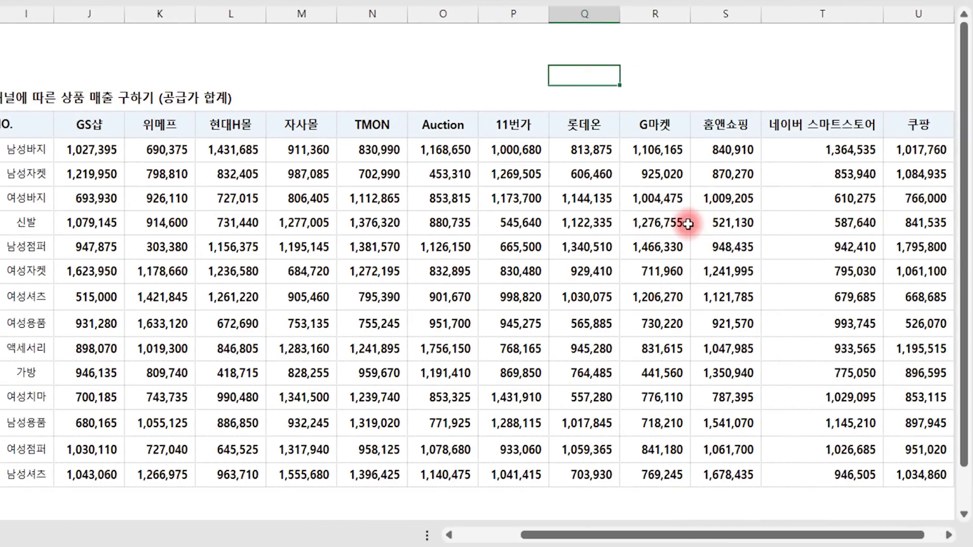
drag(646, 534, 580, 534)
click(187, 81)
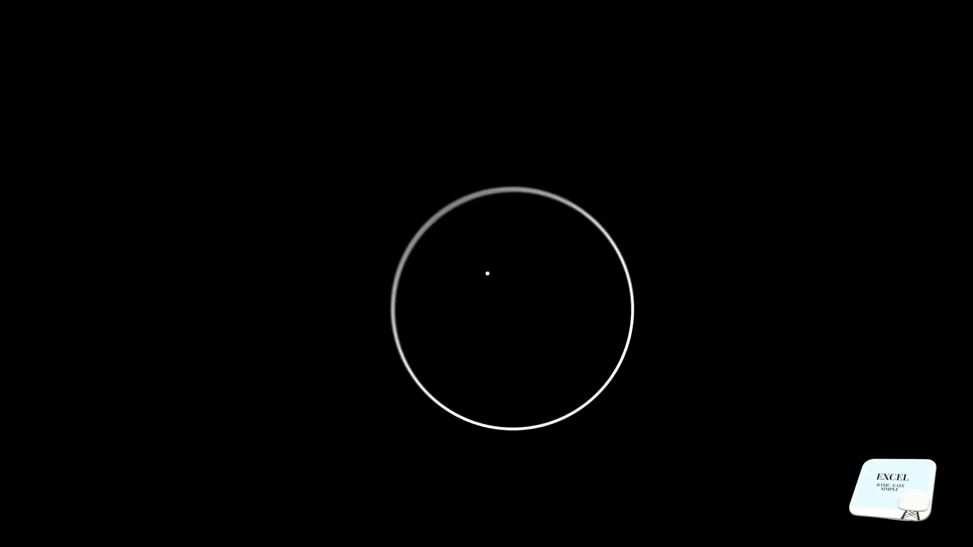